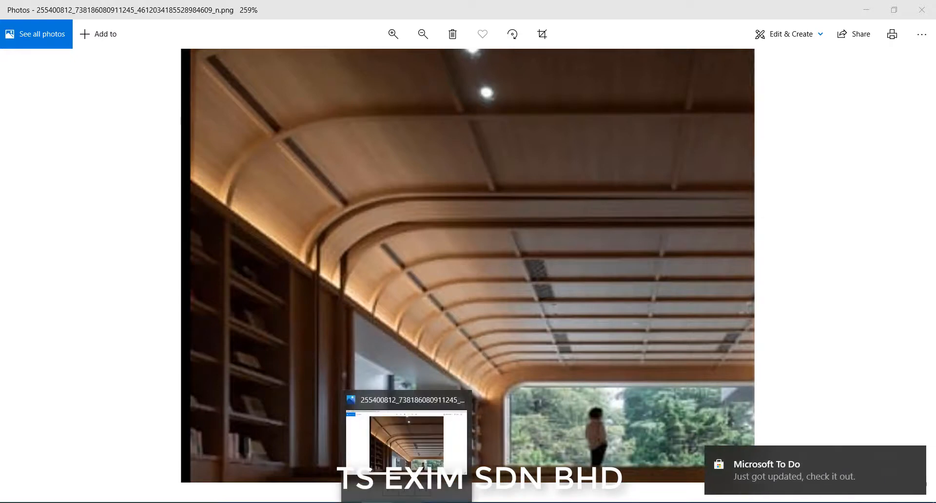
- Switch from the reference photo to AiHouse and enter the custom kitchen cabinet design module
click(407, 502)
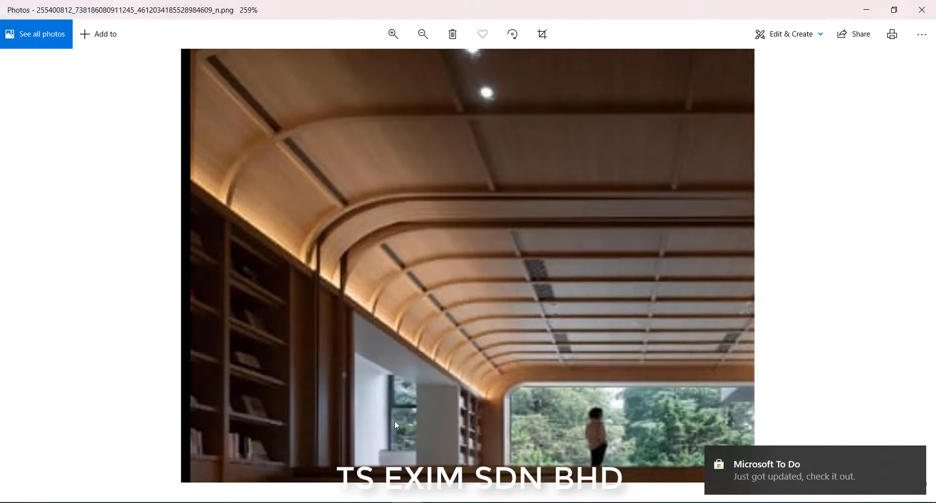
click(407, 502)
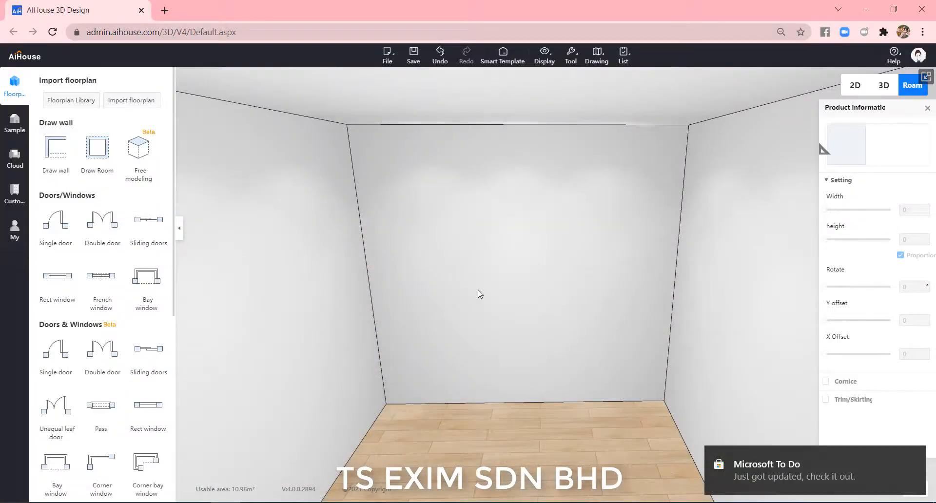
drag(477, 290, 453, 281)
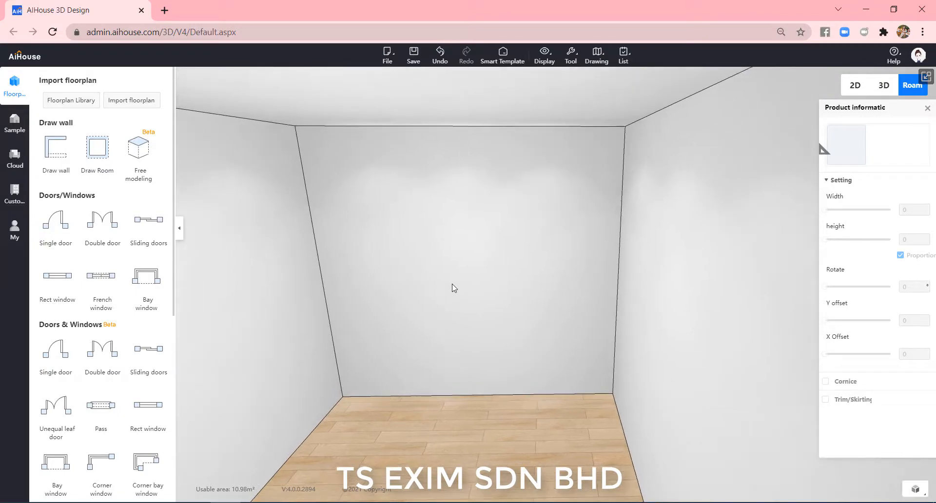
click(7, 201)
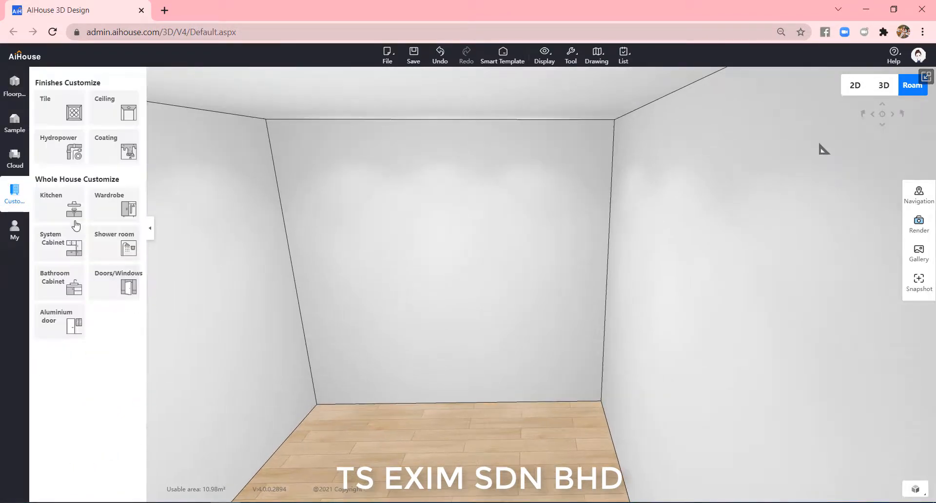
click(57, 209)
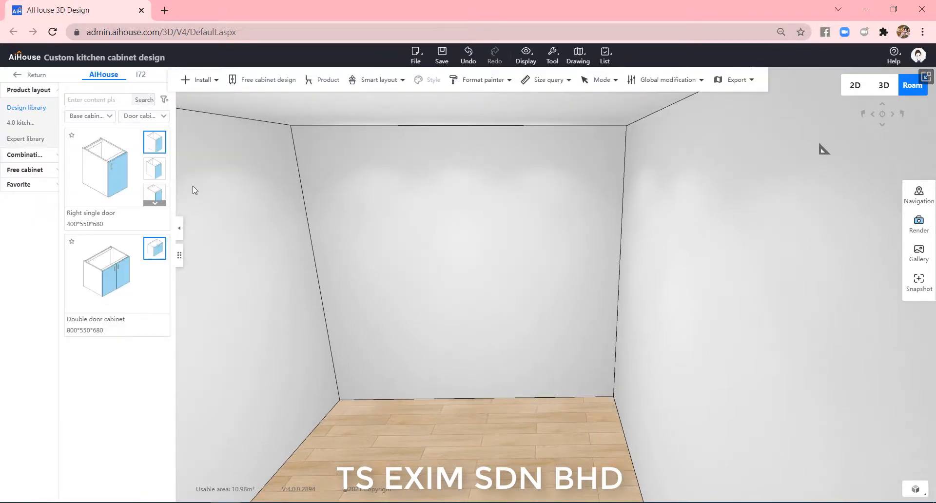
- Search the design library for "super" and place the Super panel (unlimited) on the room's floor
click(101, 100)
text(super)
key(Return)
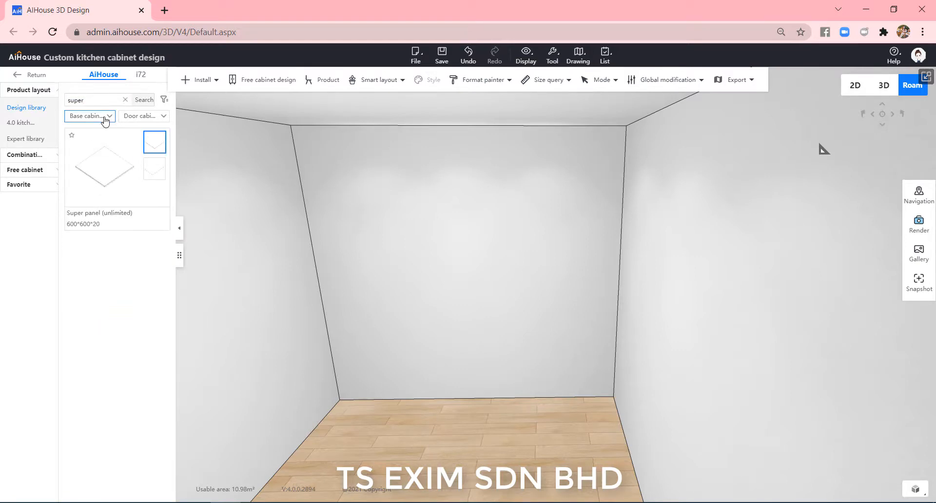
drag(99, 177, 437, 431)
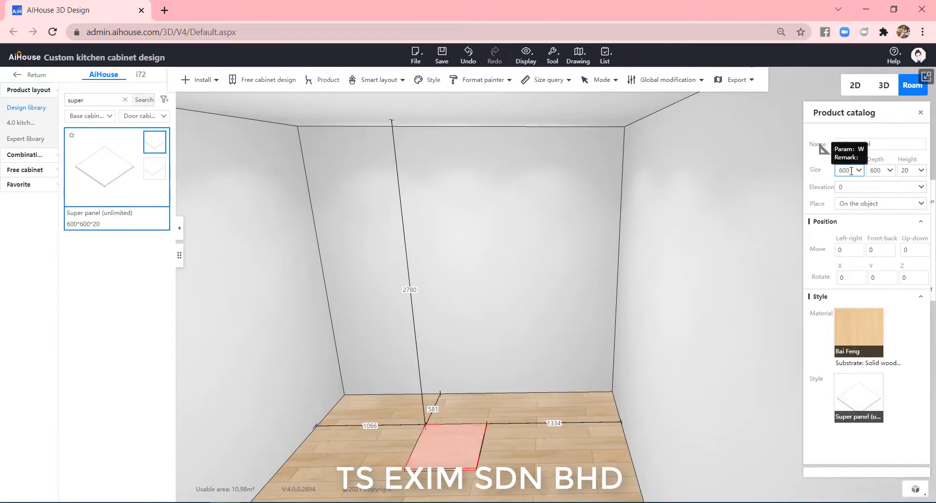
- Set the super panel's width to 3000 and move it flush against the back wall
drag(850, 171, 836, 170)
text(300)
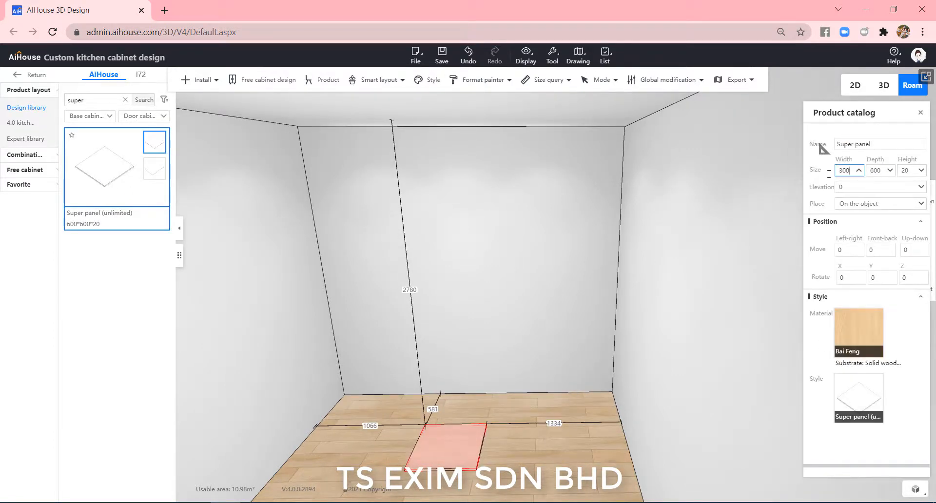
text(0)
key(Return)
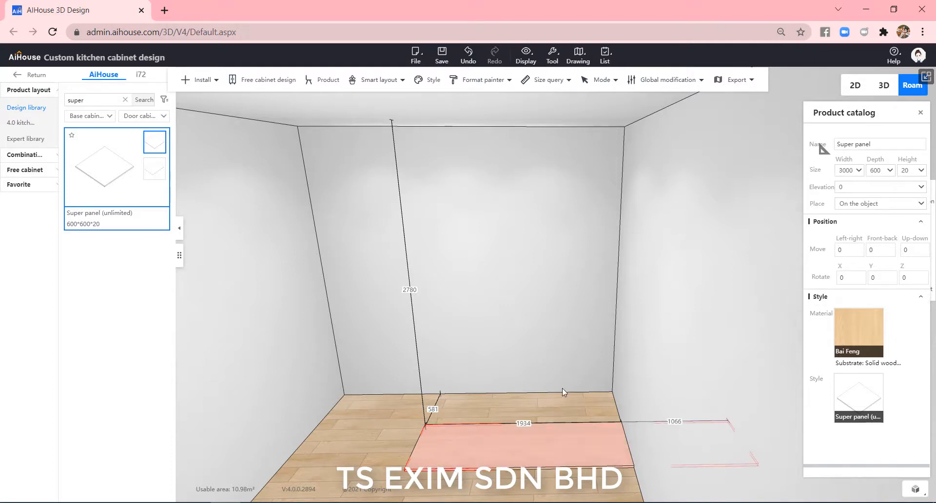
drag(545, 437, 454, 407)
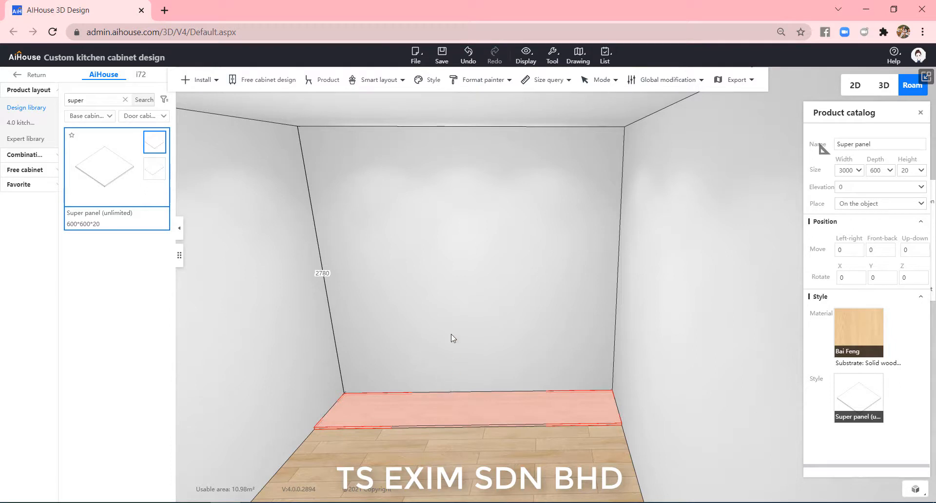
- Open the super panel for point editing in board selection mode and delete its rectangular outline
key(b)
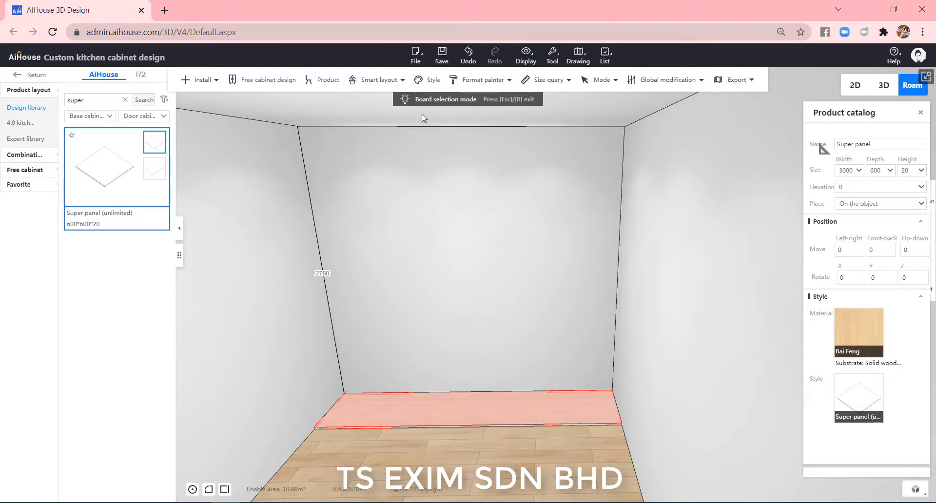
right_click(450, 406)
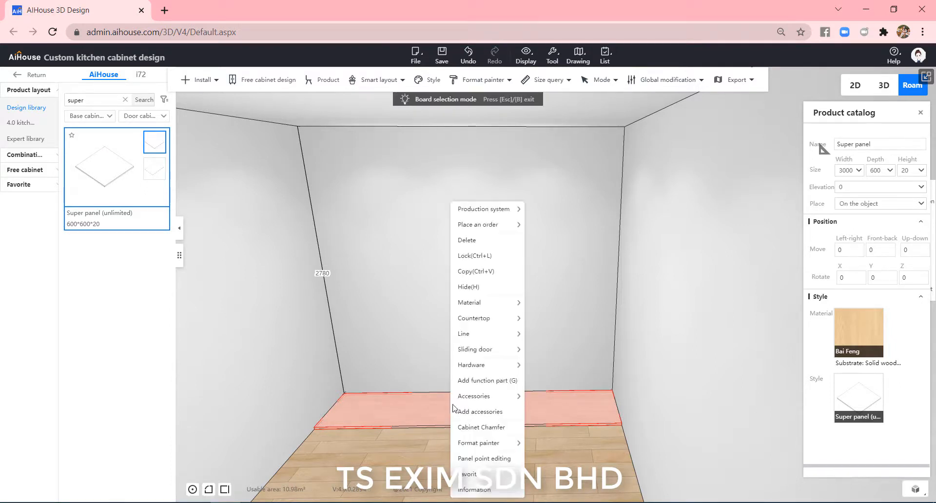
click(485, 458)
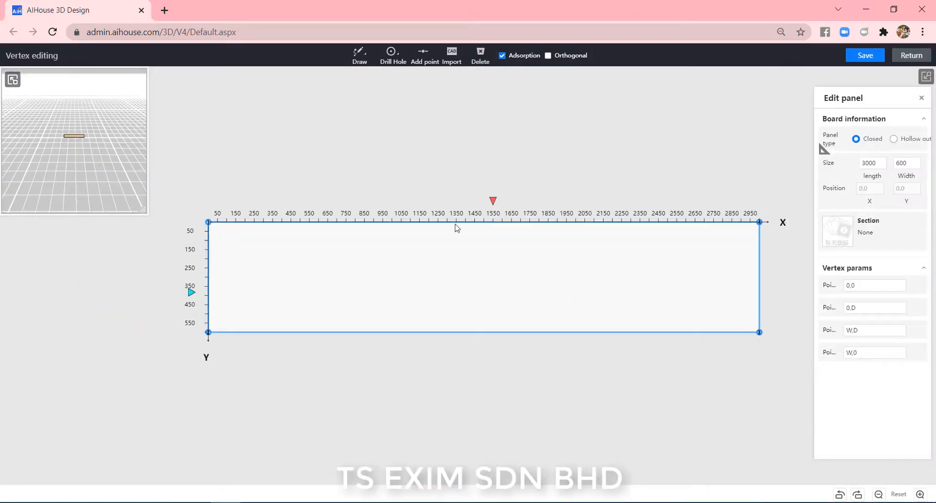
click(368, 363)
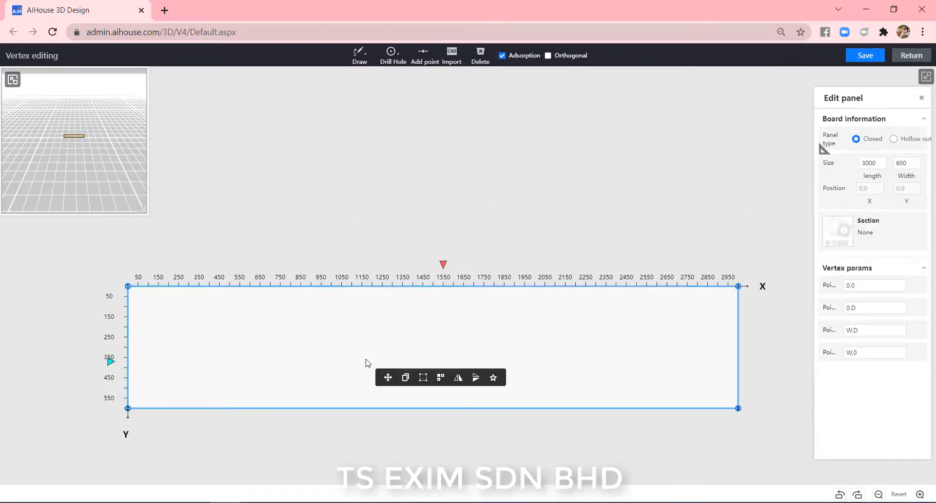
key(Delete)
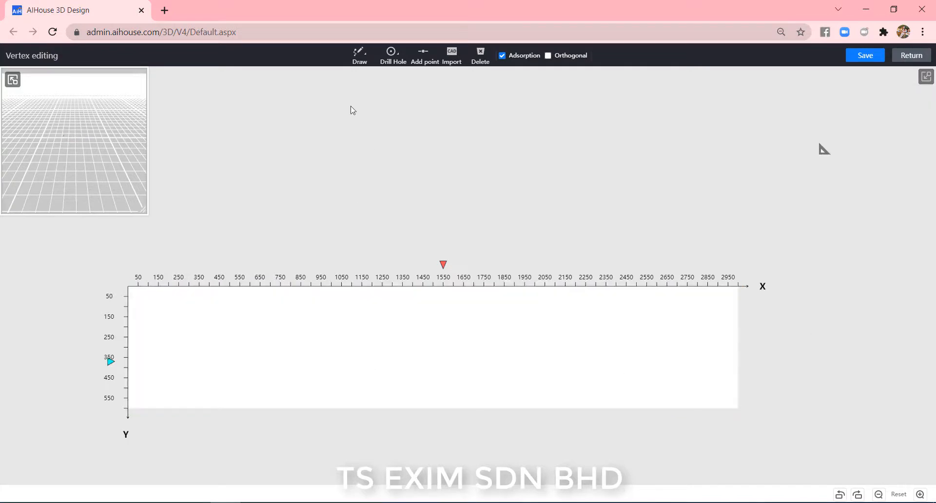
- Draw a closed U-shaped panel outline, 3000 by 600 overall, with a 100 wide strip along the X axis and 100 wide legs at both ends
click(361, 74)
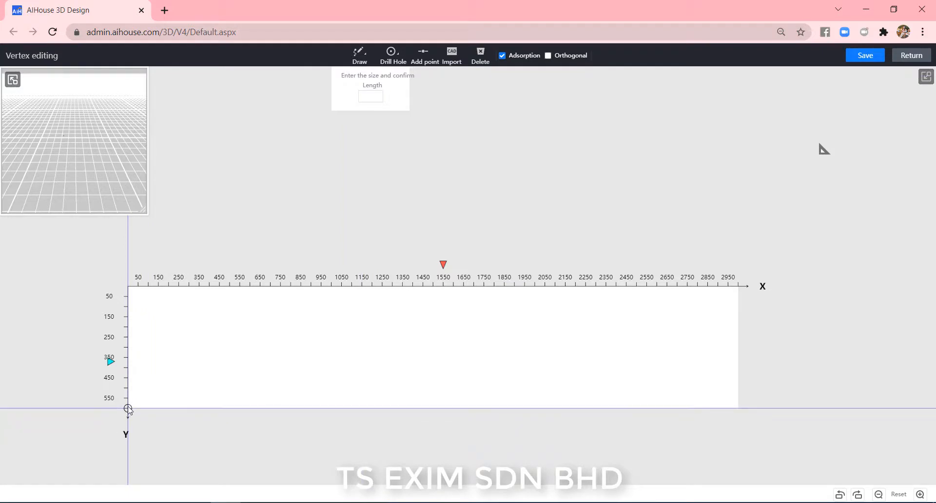
click(128, 286)
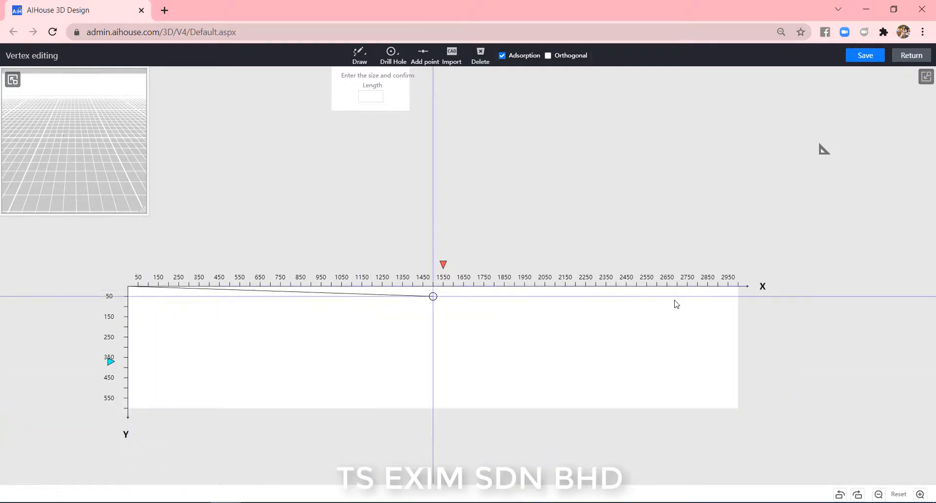
click(738, 286)
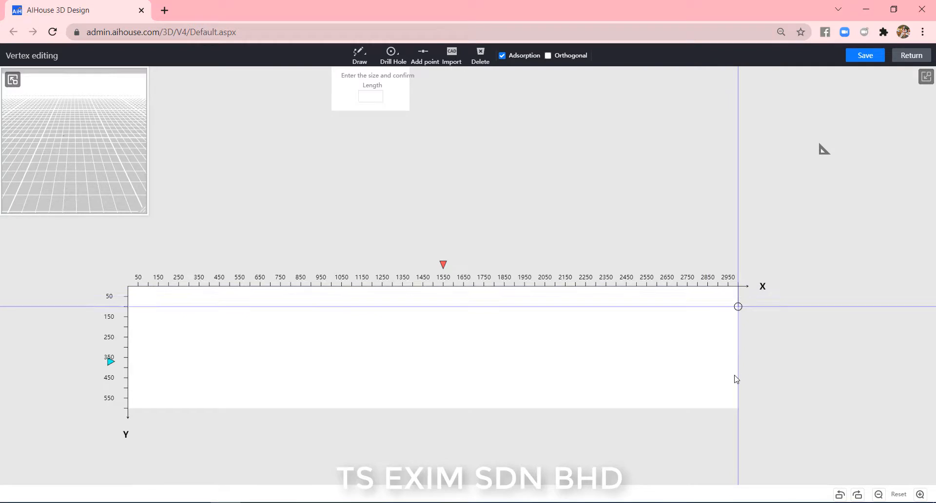
click(738, 408)
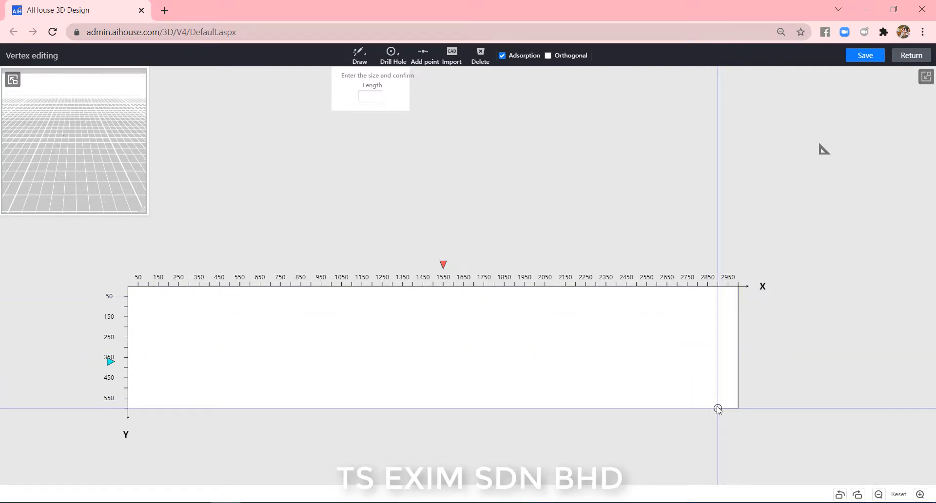
click(717, 408)
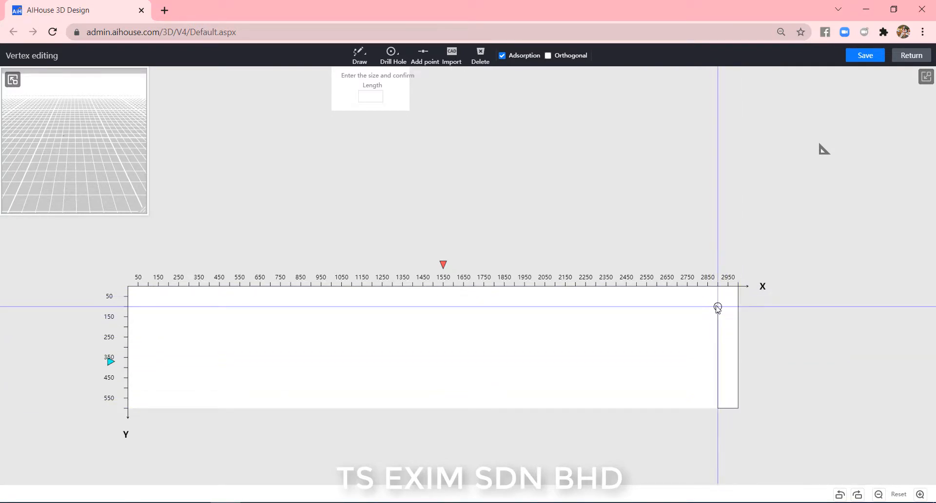
click(678, 307)
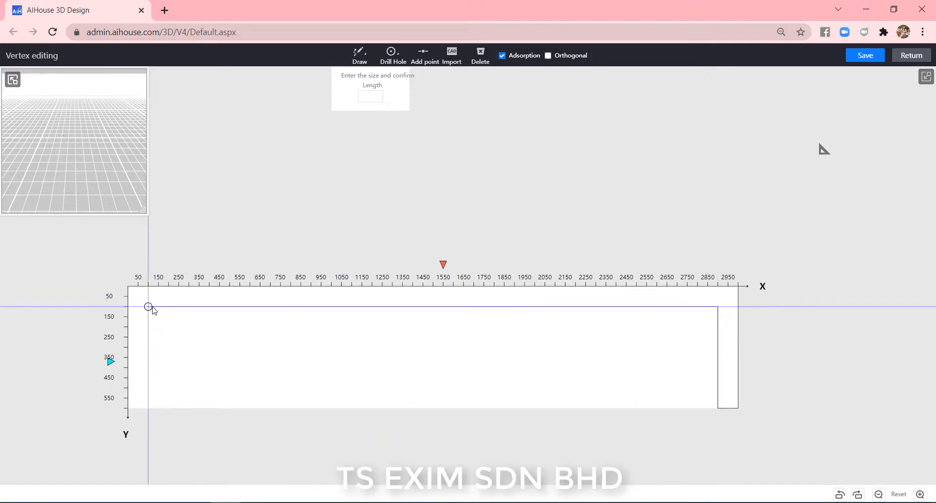
click(148, 307)
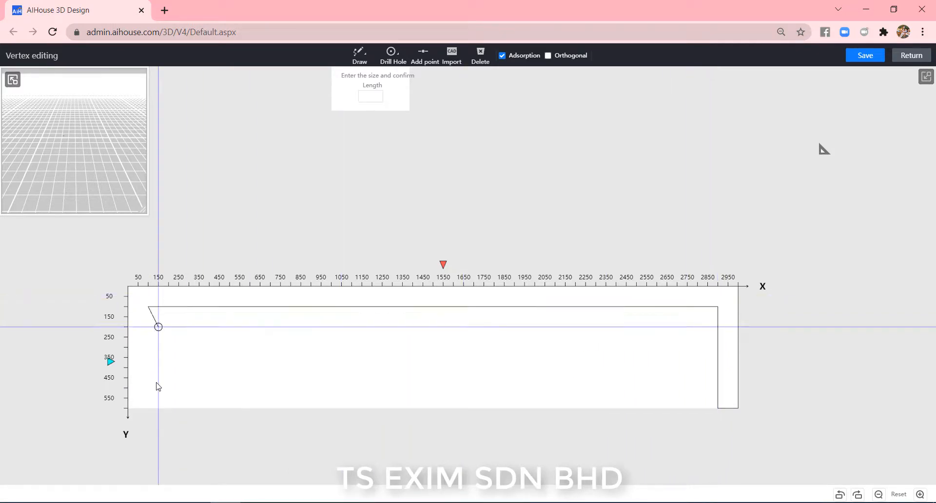
click(148, 408)
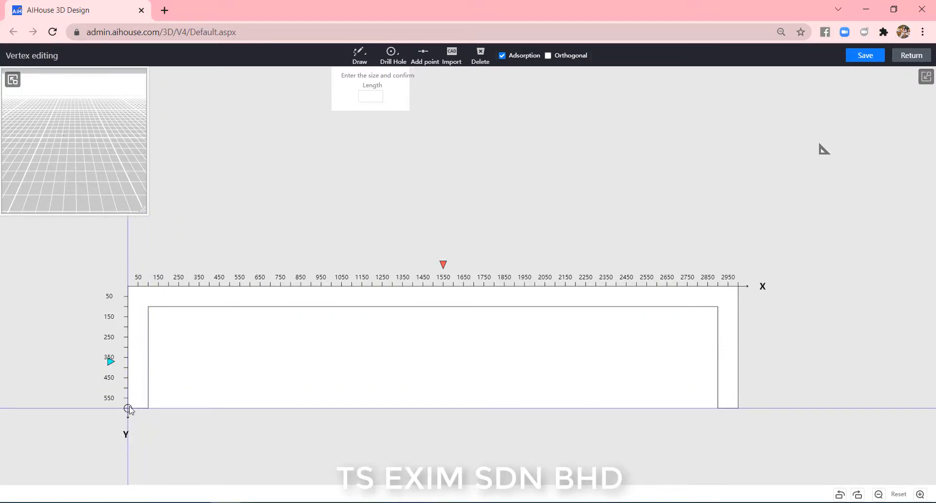
click(128, 409)
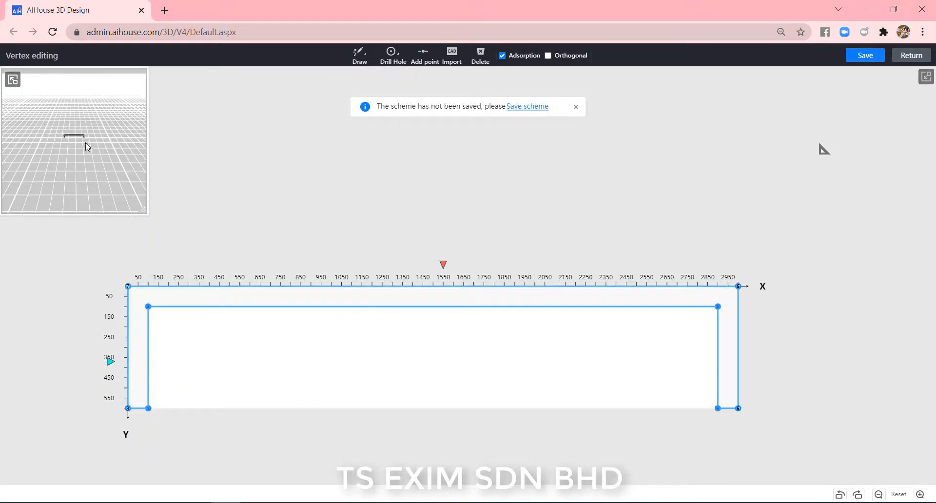
- Round the outer corner at vertex 0,0 with a radius of 300 and an arc number of 15
scroll(86, 142, up, 5)
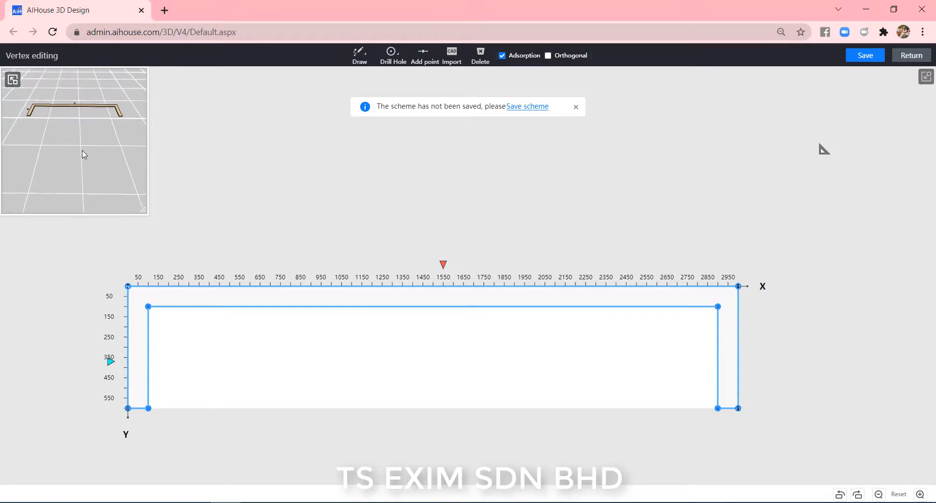
drag(81, 150, 79, 170)
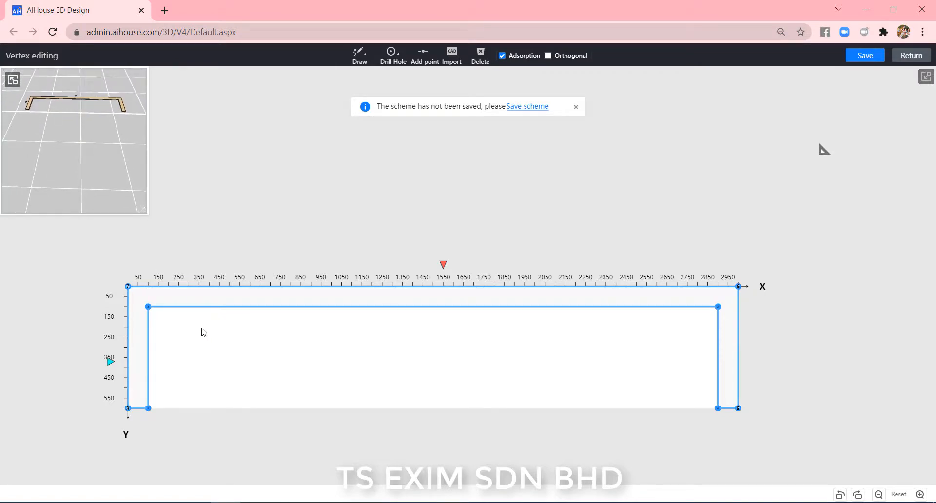
scroll(185, 322, up, 1)
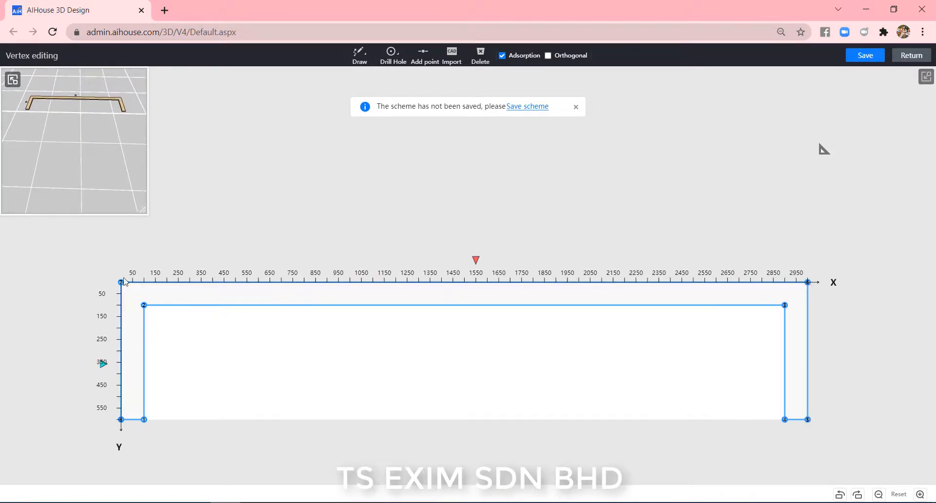
click(122, 285)
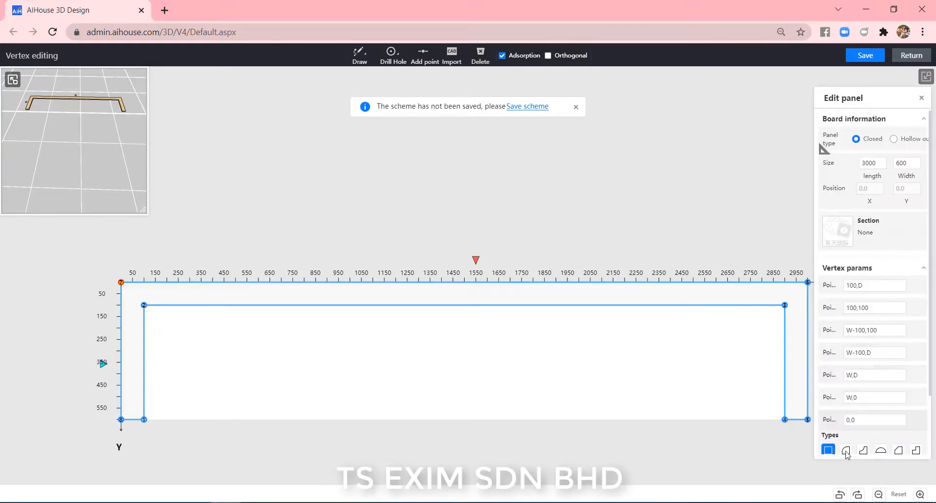
scroll(847, 455, down, 2)
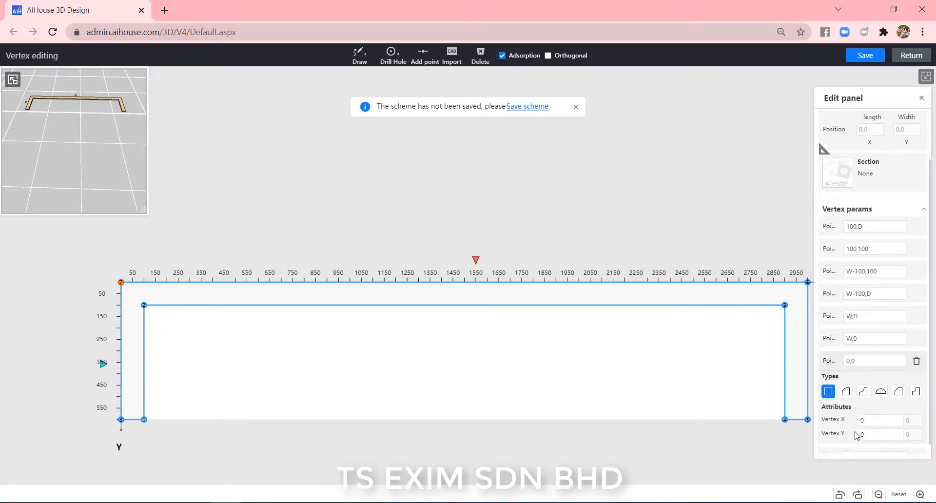
click(847, 385)
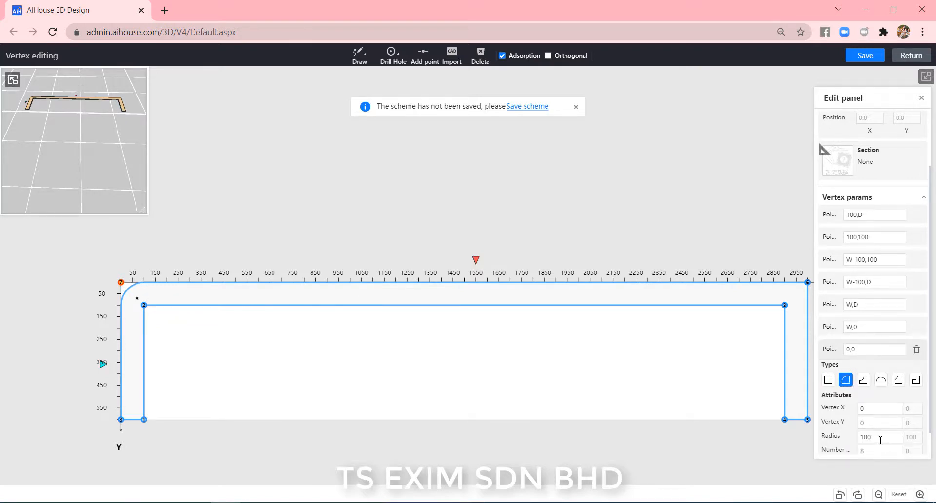
scroll(884, 419, down, 1)
drag(875, 409, 849, 409)
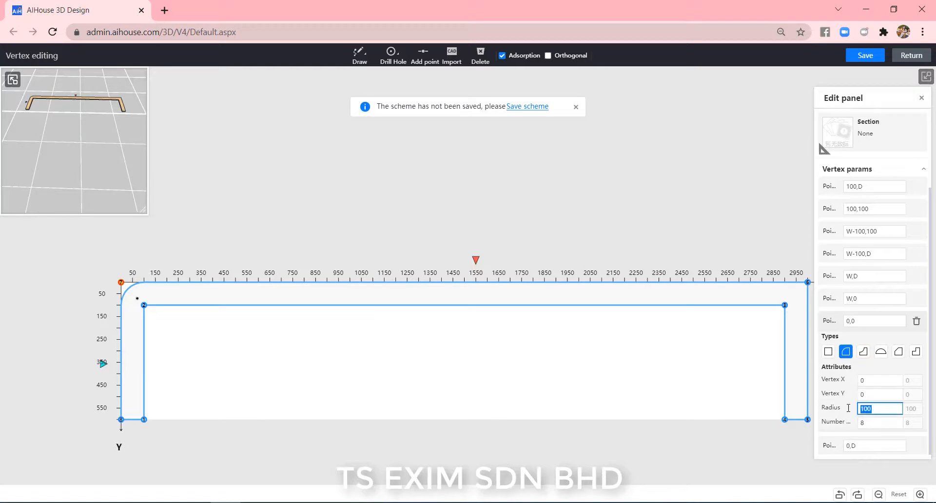
text(300)
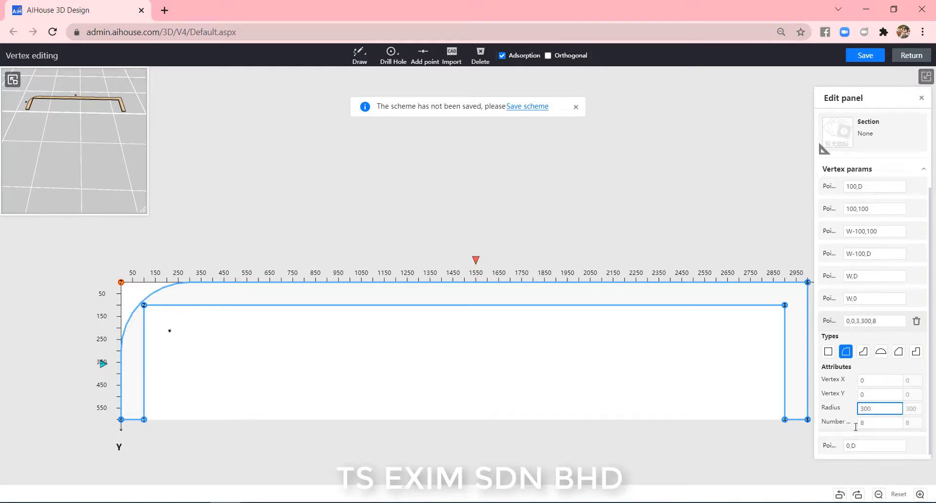
drag(863, 423, 844, 430)
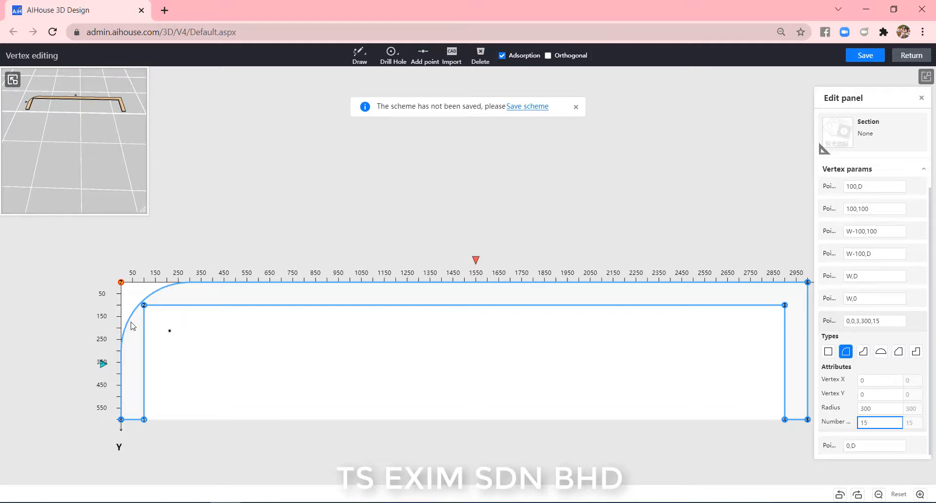
- Round the inner corner at vertex 100,100 with a radius of 250 and 15 segments
click(144, 305)
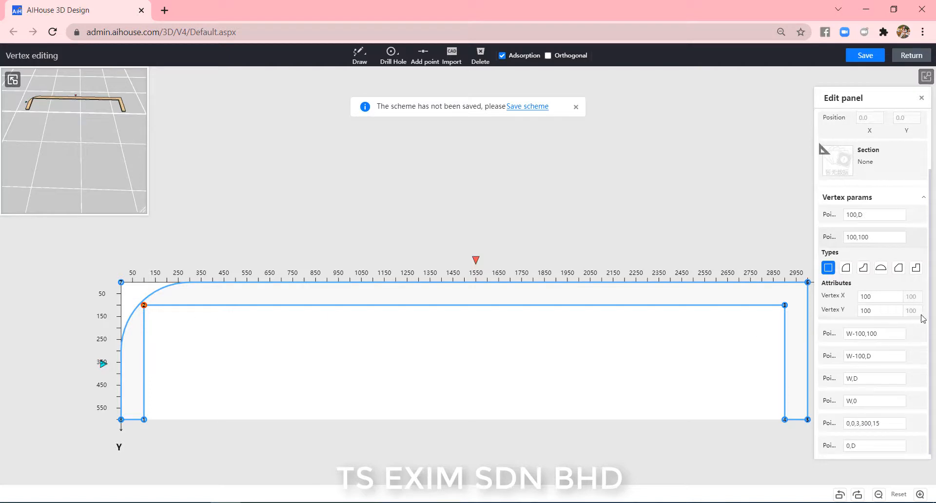
click(850, 270)
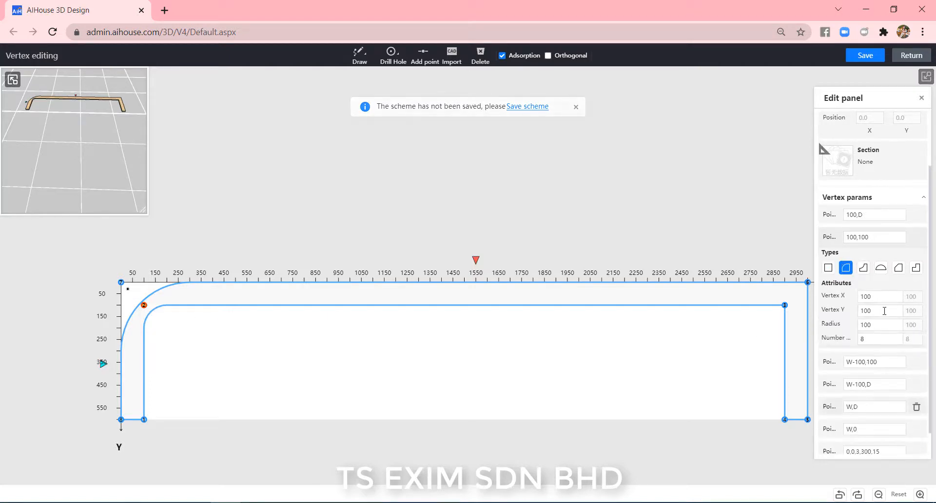
drag(878, 324, 837, 325)
text(3)
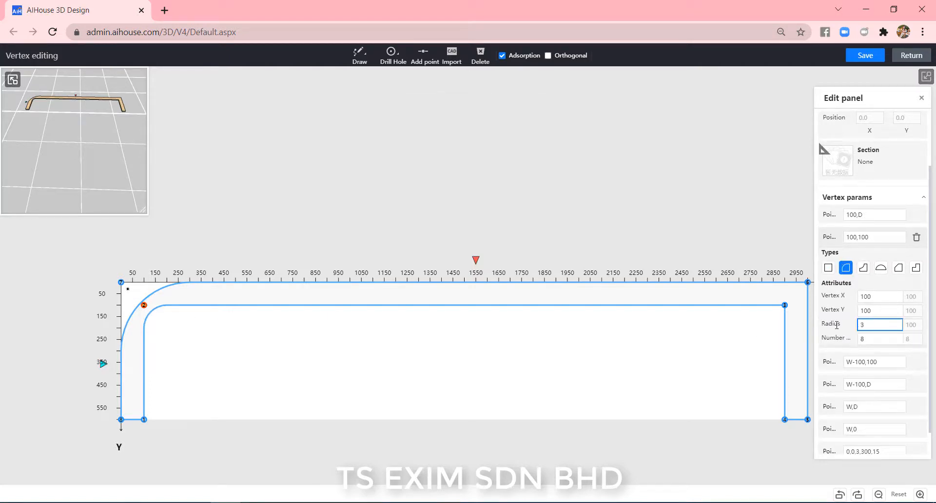
key(Return)
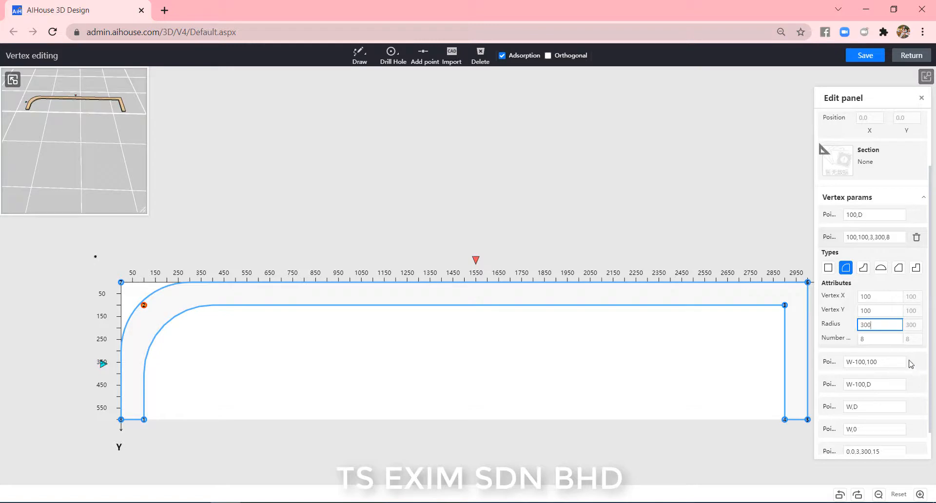
drag(872, 325, 836, 333)
text(250)
key(Return)
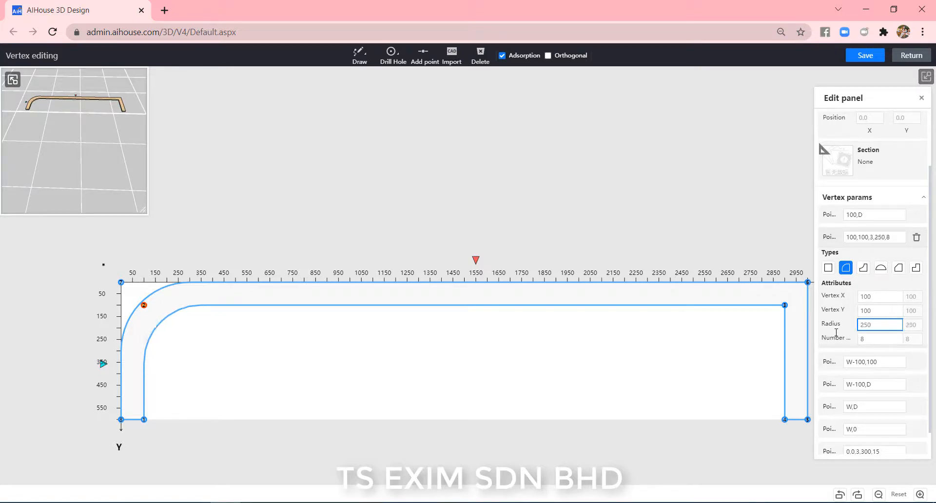
double_click(868, 339)
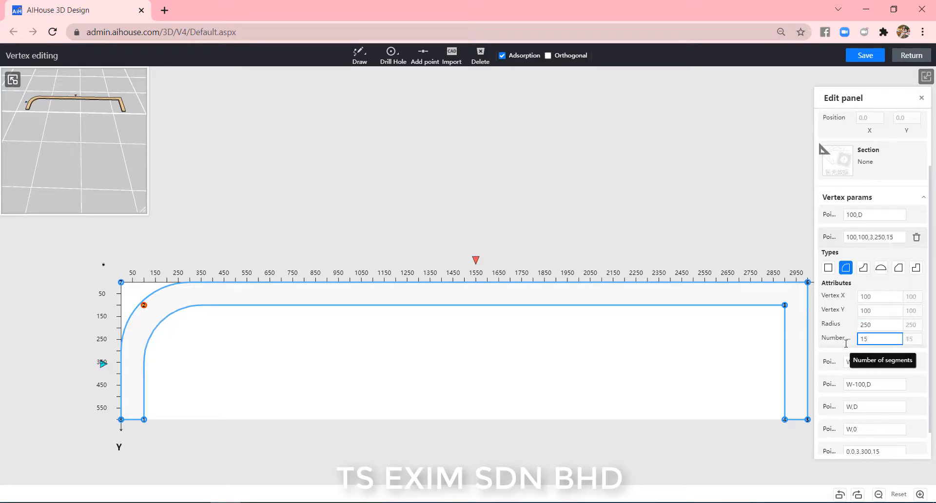
click(296, 347)
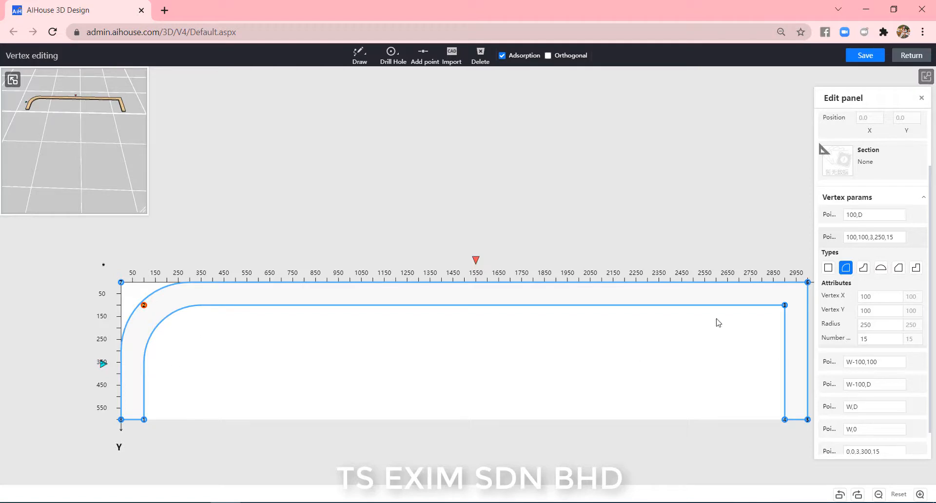
- Round the outer corner at vertex W,0 with a radius of 300 and 15 segments
drag(712, 354, 582, 375)
click(692, 304)
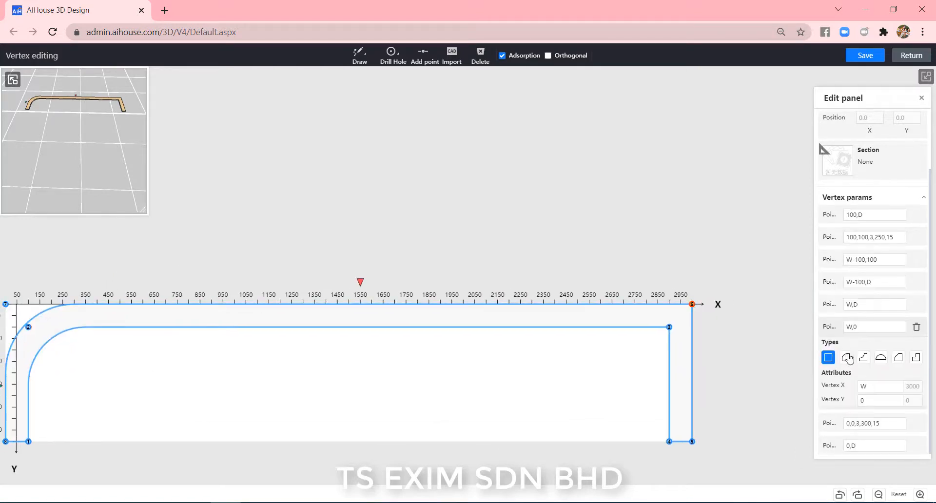
double_click(858, 415)
text(300)
click(867, 429)
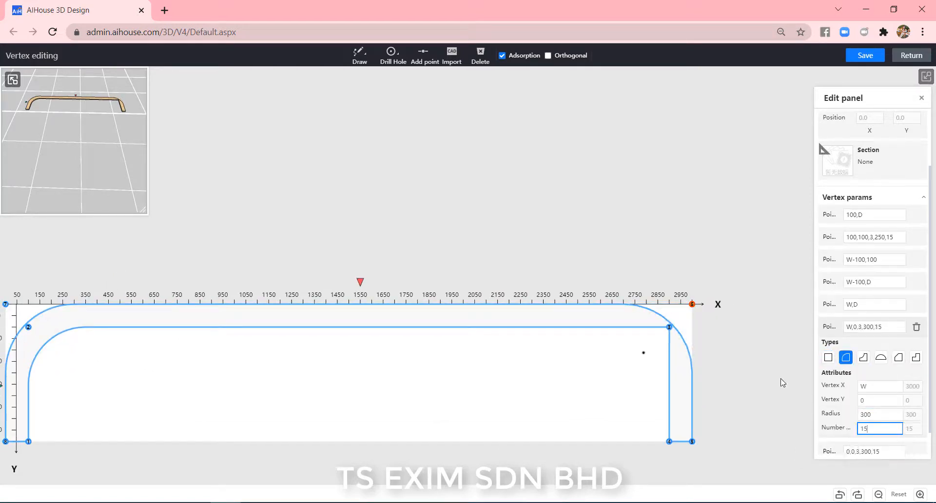
- Round the inner corner at vertex W-100,100 with a radius of 250 and 15 segments, and save the outline back to the room design
click(669, 326)
click(849, 289)
double_click(880, 347)
text(250)
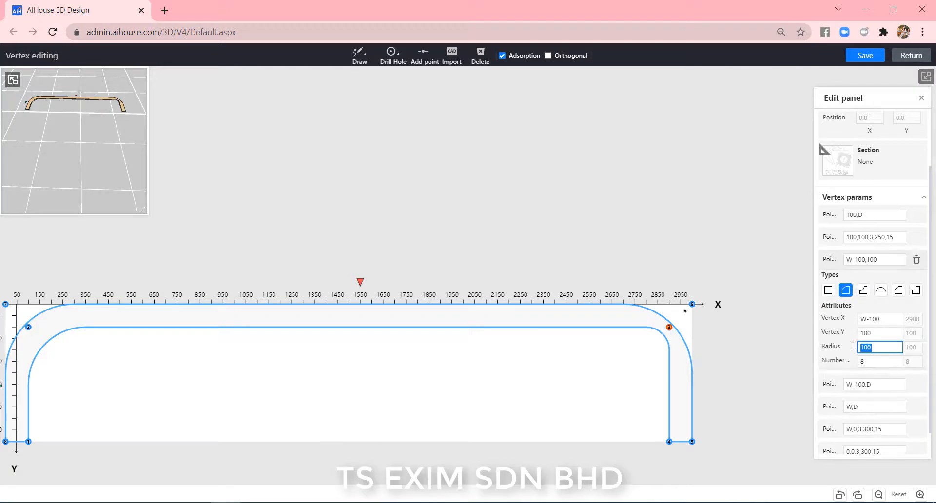
key(Tab)
text(15)
key(Return)
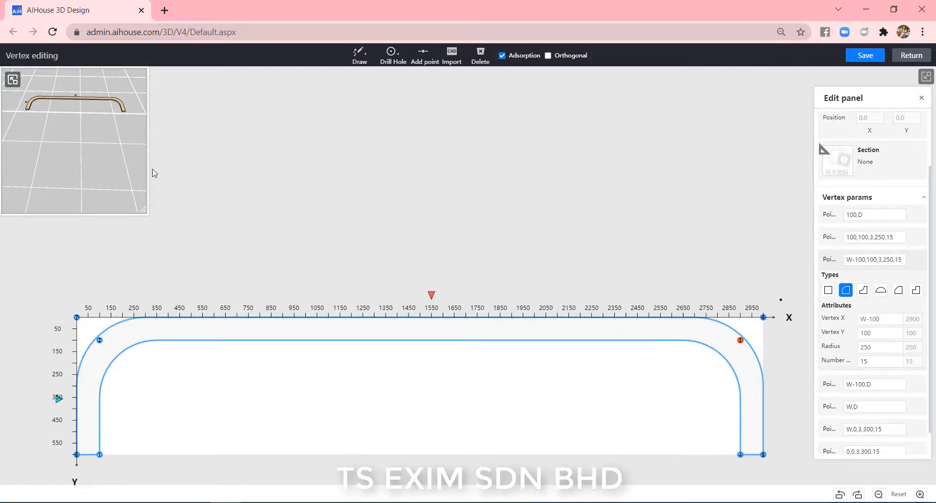
click(870, 59)
click(902, 57)
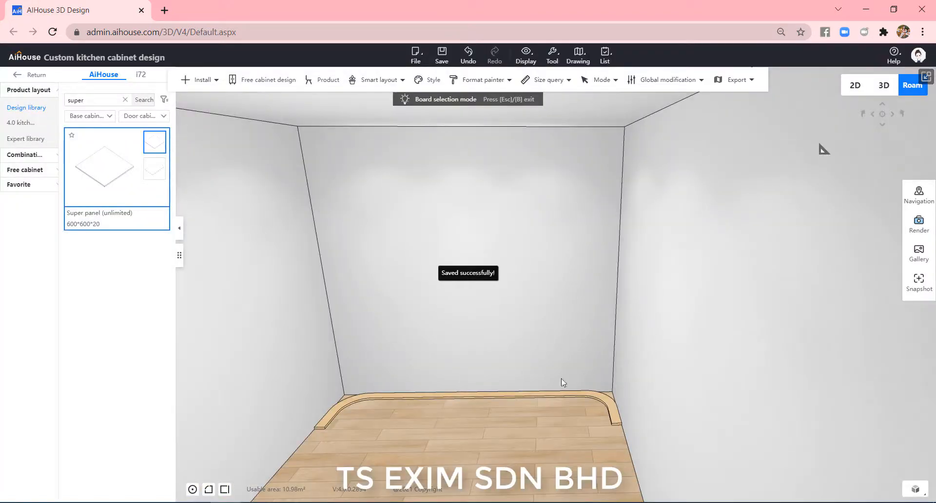
- Stand the U-shaped super panel upright by rotating it 90 degrees about X, and set its elevation to 600
scroll(512, 419, up, 1)
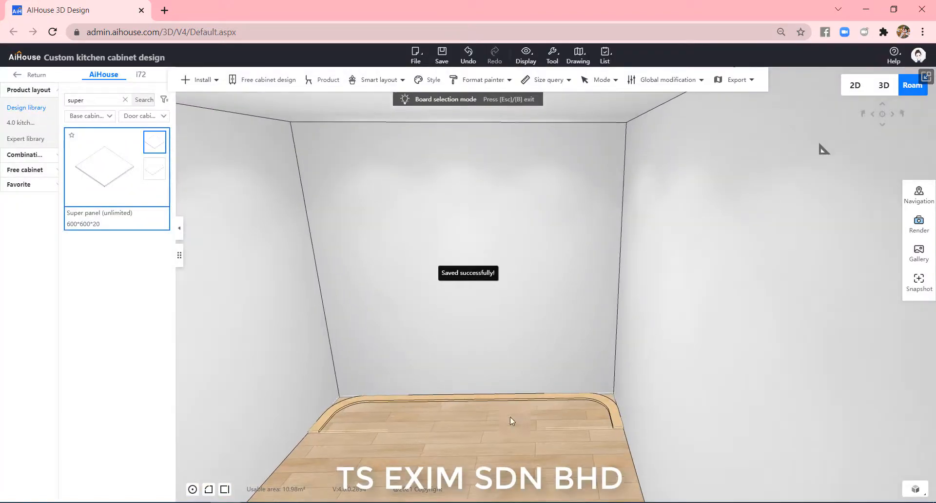
click(439, 399)
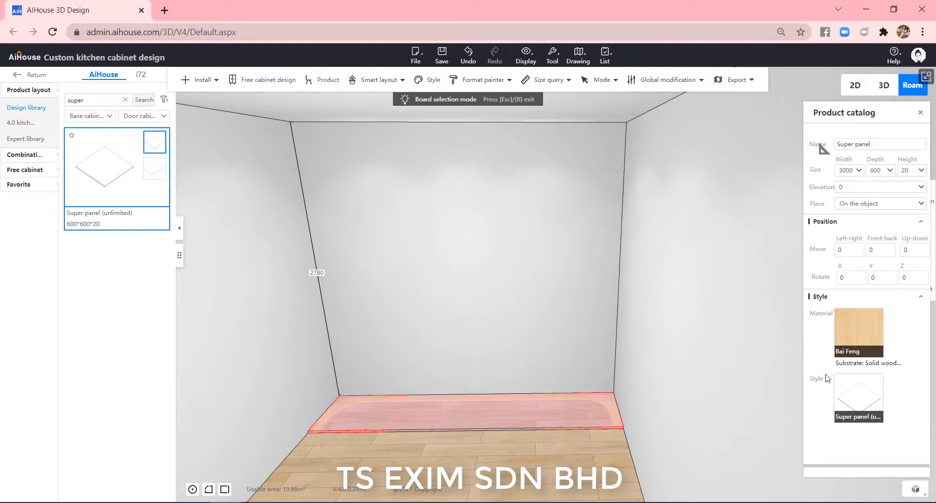
click(840, 278)
key(Return)
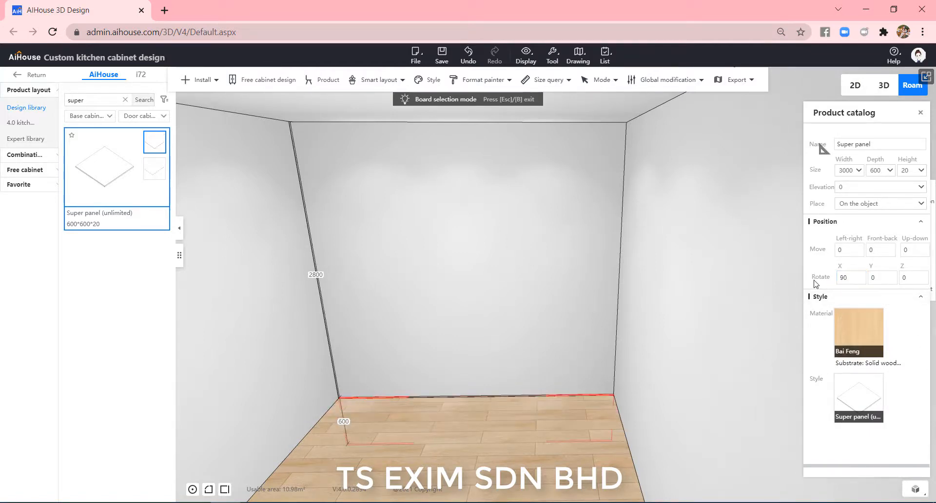
drag(854, 186, 791, 191)
text(600)
key(Return)
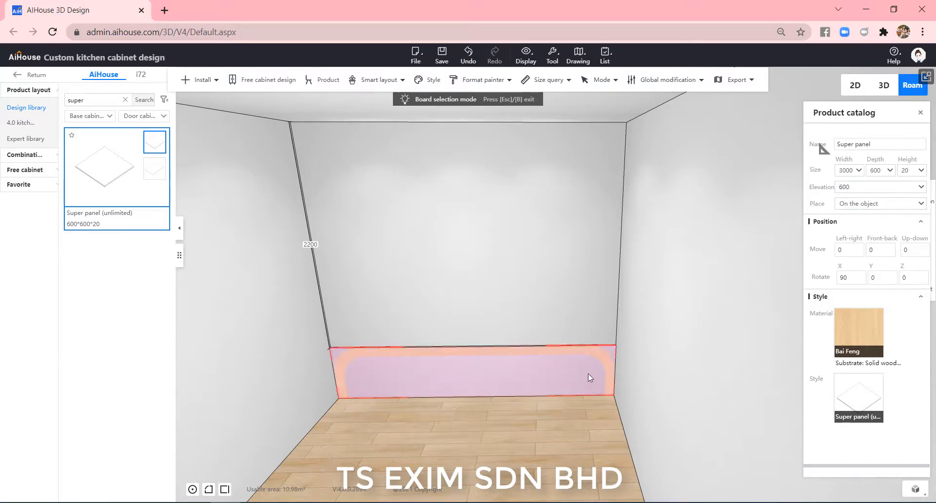
- Raise the panel up to the ceiling by setting its distance to the ceiling to 0
scroll(659, 423, up, 2)
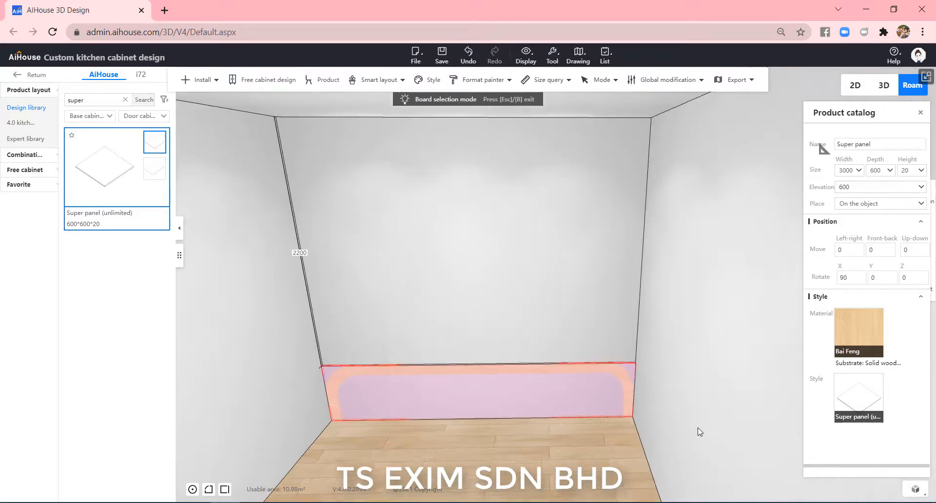
drag(638, 412, 601, 411)
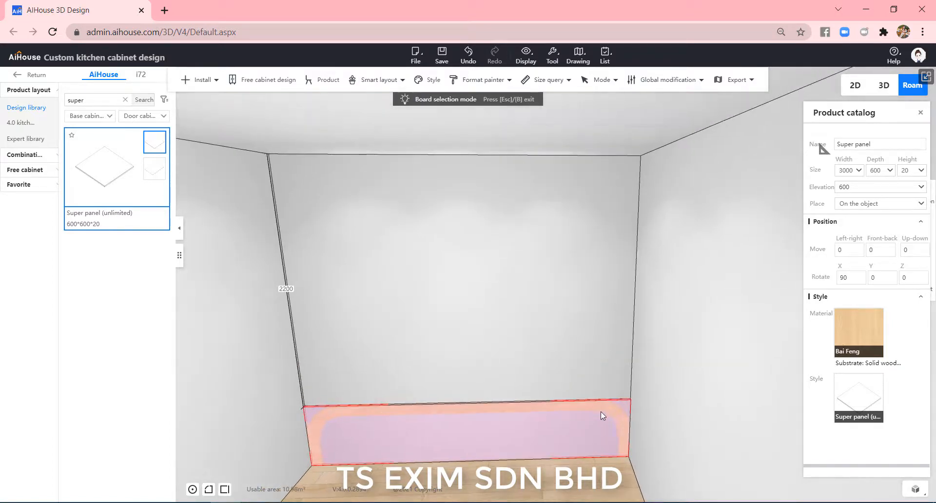
click(282, 288)
click(455, 412)
click(286, 289)
text(0)
key(Return)
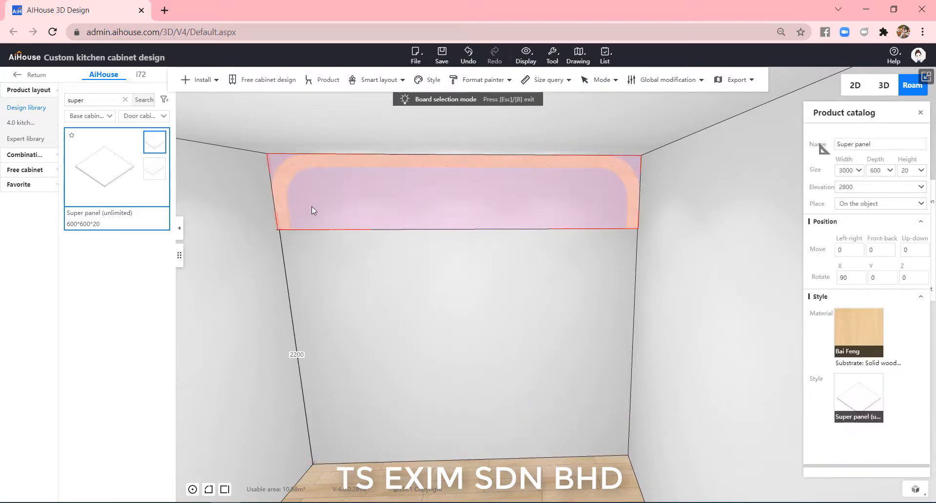
click(562, 300)
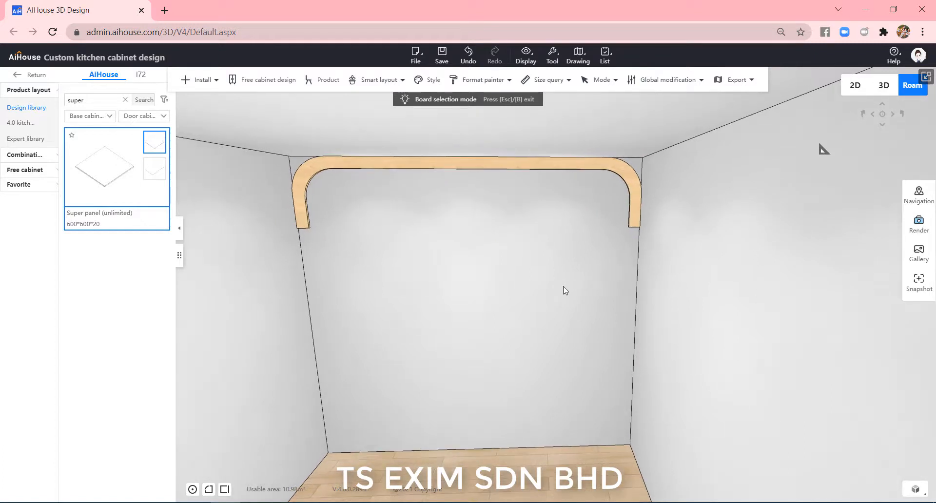
- Set the ceiling panel's height to 3000 so the U-shaped profile extends along the room
scroll(587, 251, down, 3)
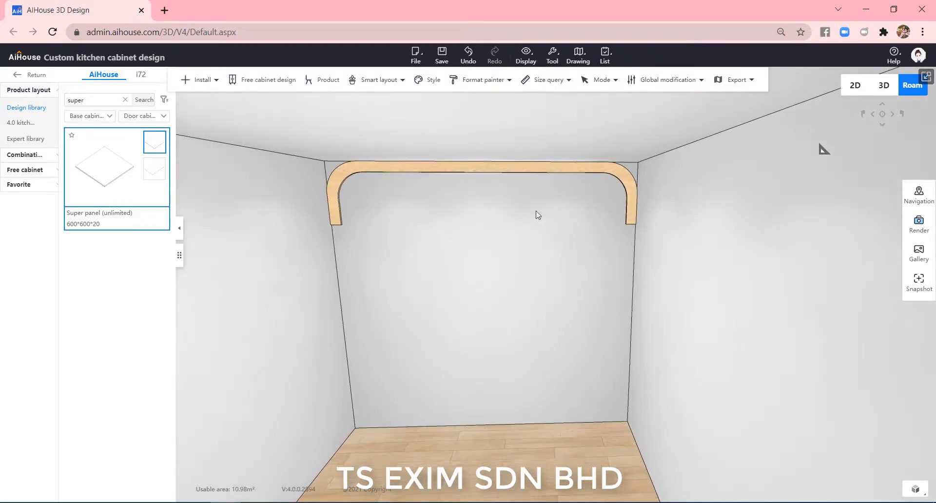
click(630, 181)
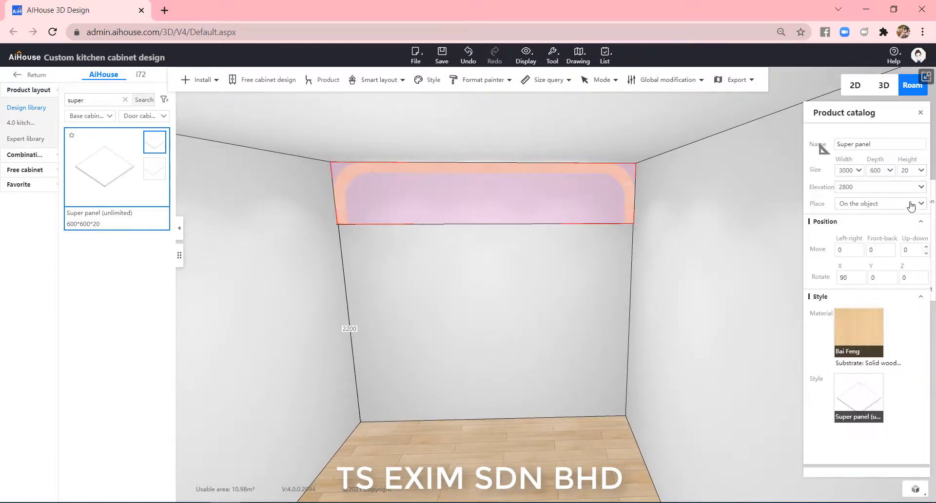
click(905, 171)
text(3000)
key(Return)
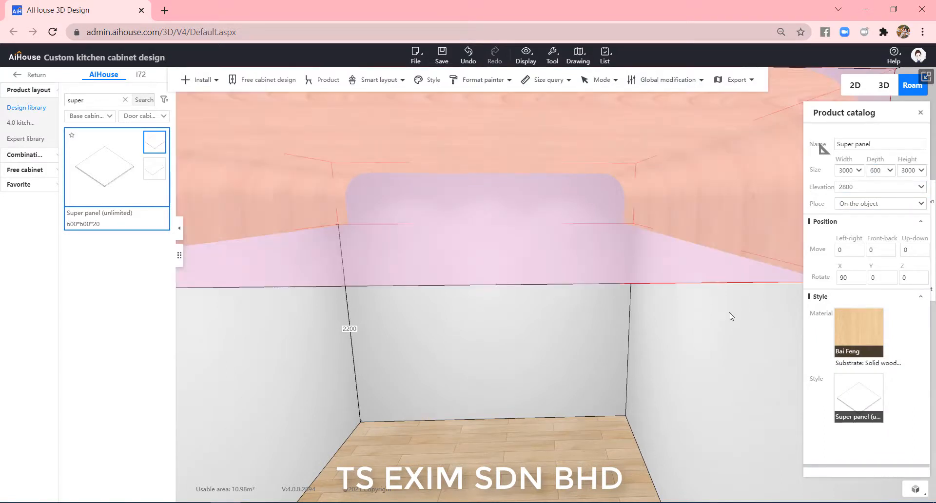
click(587, 393)
- Examine the extended ceiling panel from several viewpoints and compare its shape with the reference photo
scroll(636, 340, down, 7)
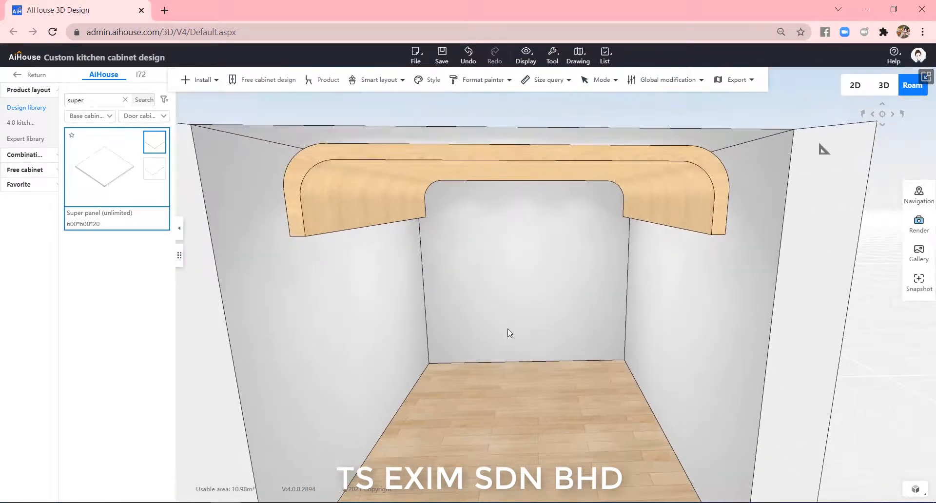
drag(507, 333, 638, 377)
key(d)
key(d)
drag(612, 321, 566, 407)
key(s)
key(s)
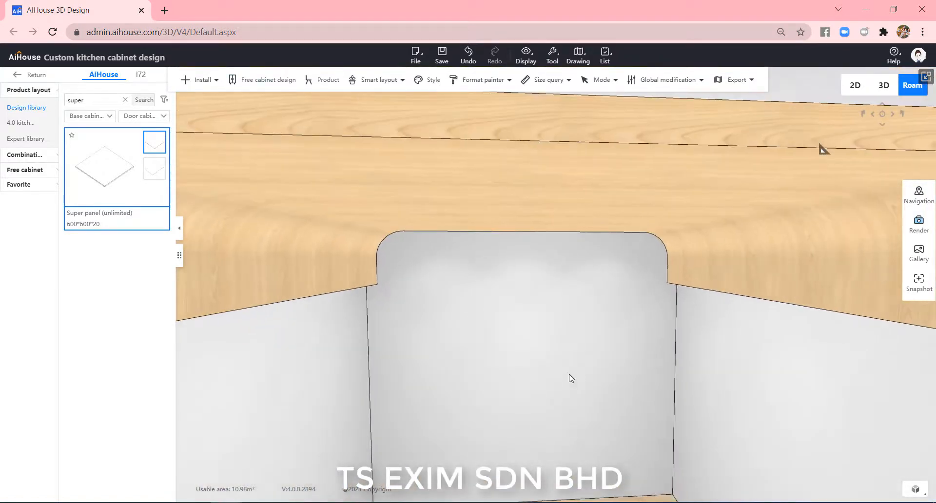
key(s)
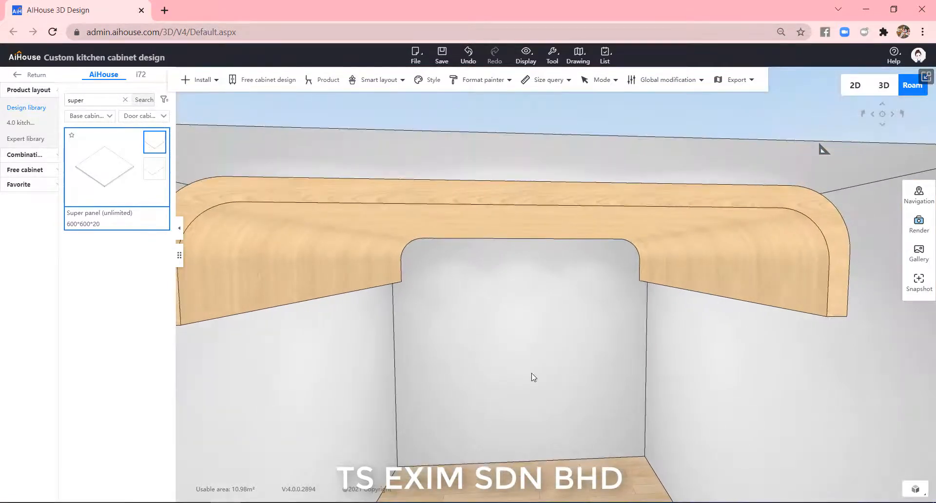
drag(533, 376, 358, 270)
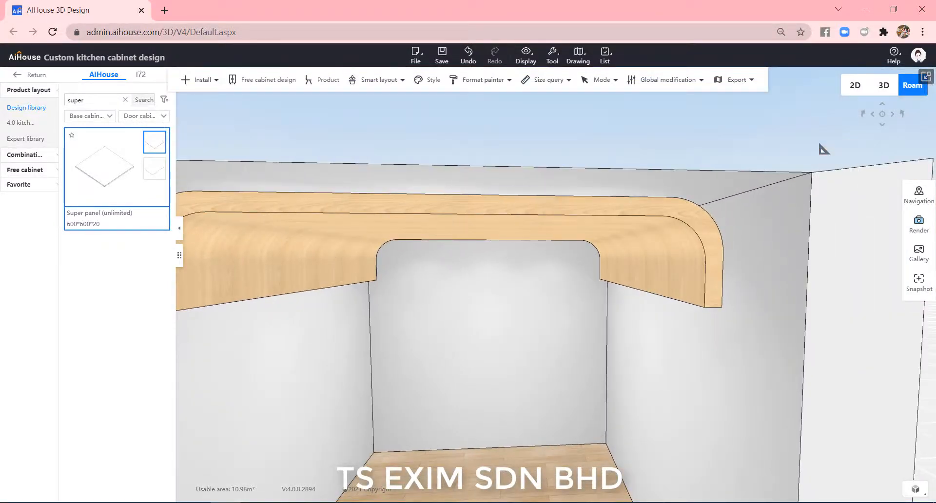
click(407, 502)
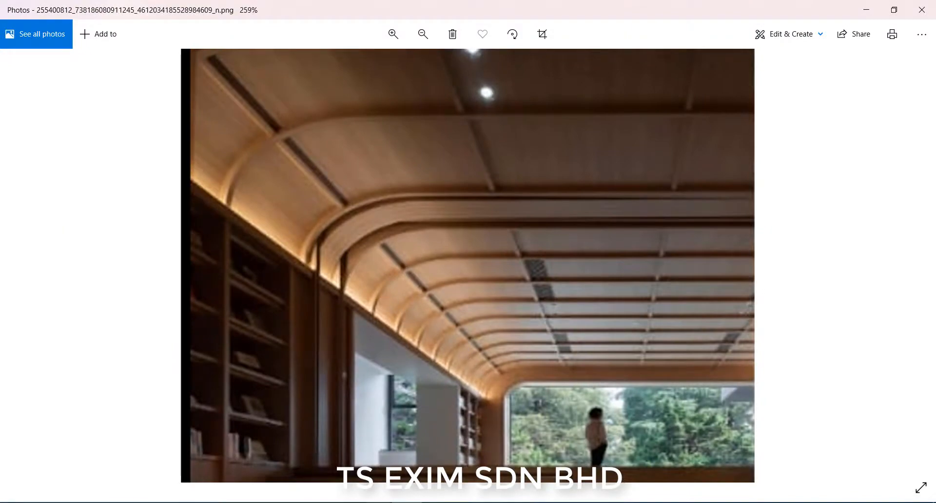
key(alt+Tab)
- Copy the ceiling panel so the duplicate sits directly beside the original, outside the room's right wall
click(507, 231)
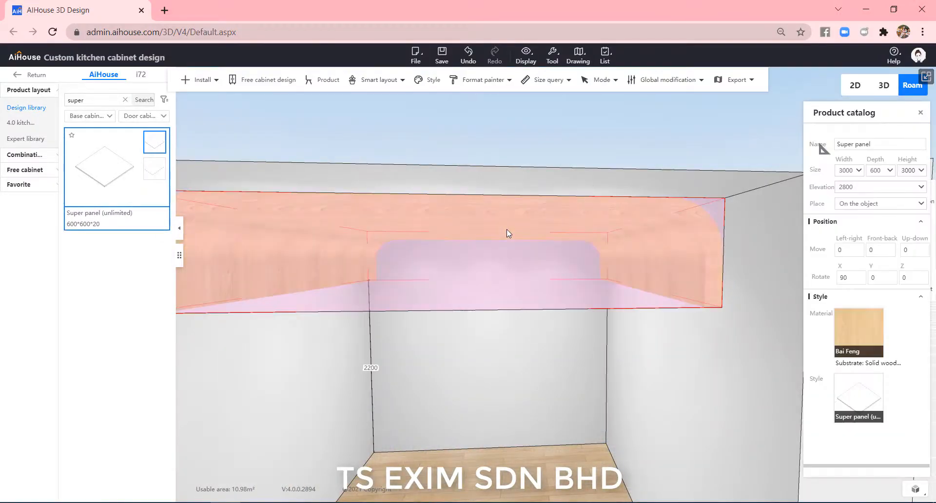
key(c)
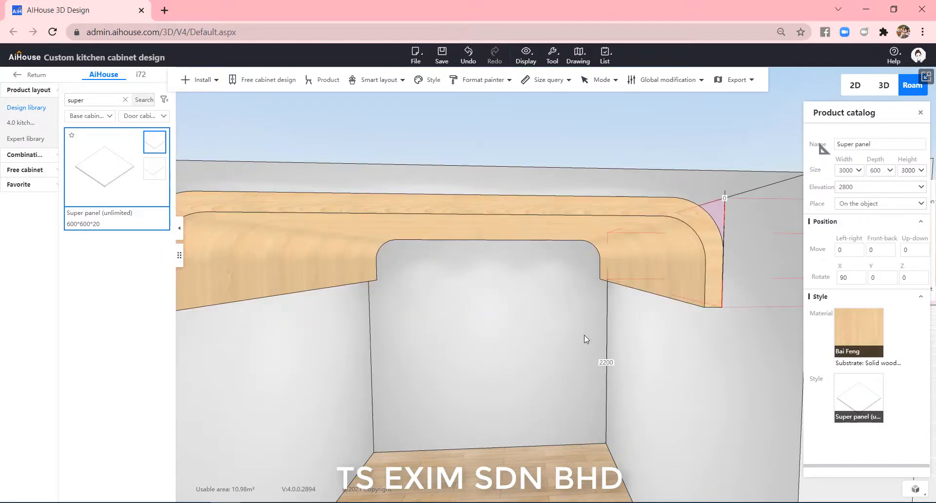
right_drag(584, 335, 423, 298)
key(d)
key(d)
key(d)
key(d)
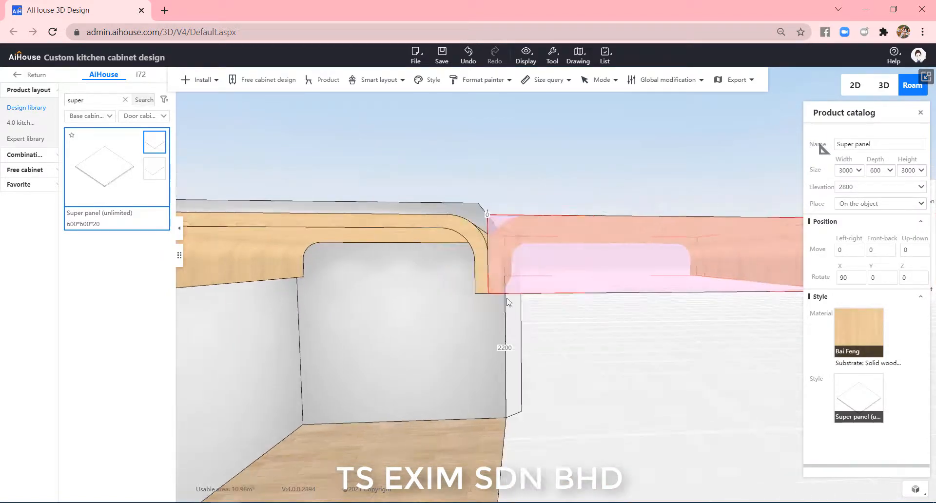
right_drag(627, 269, 435, 250)
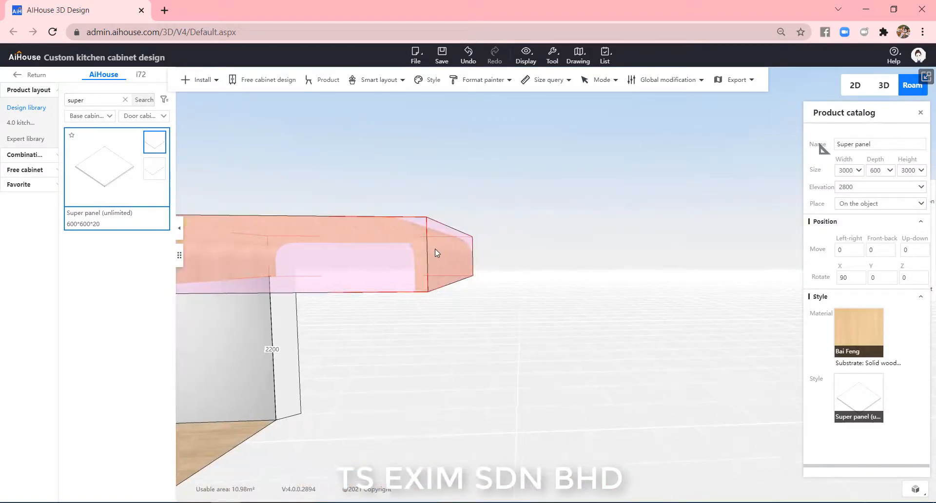
- Open the copied panel for point editing in board selection mode
key(b)
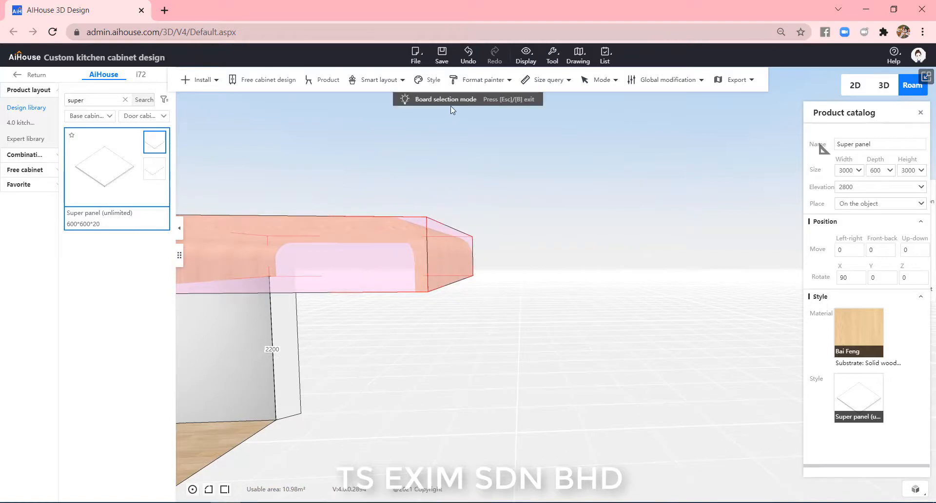
right_click(422, 235)
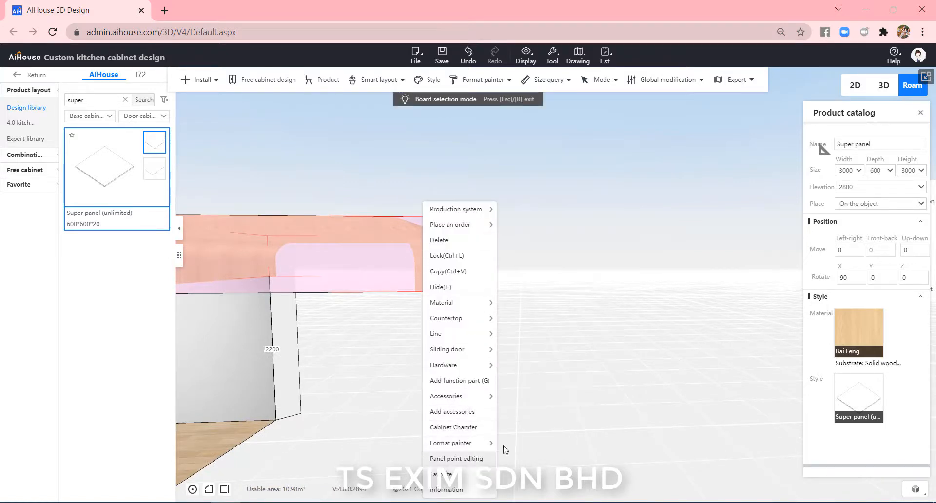
click(456, 458)
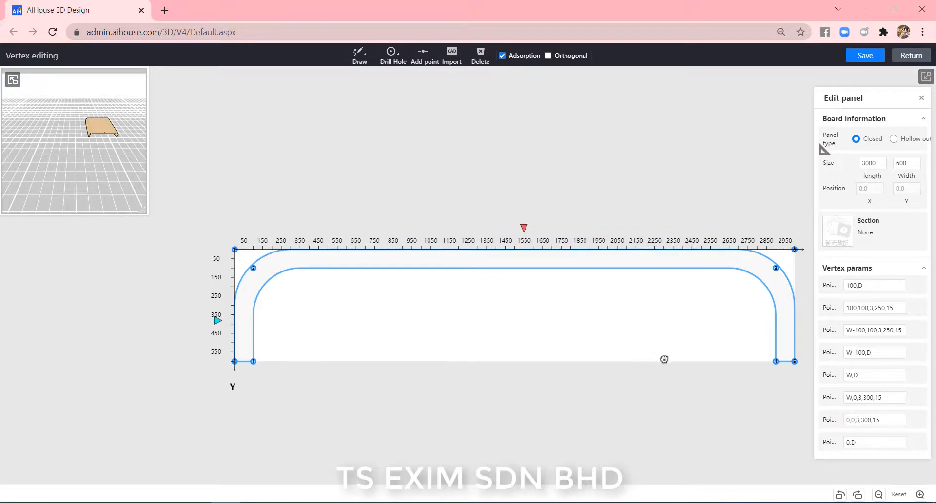
- Remove the existing U-shaped profile from the copied panel's vertex drawing
scroll(296, 425, up, 1)
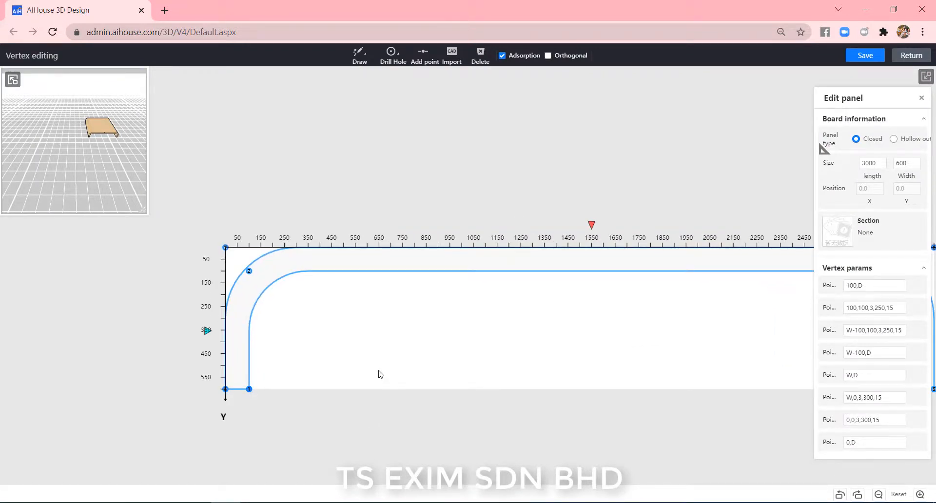
scroll(537, 349, down, 1)
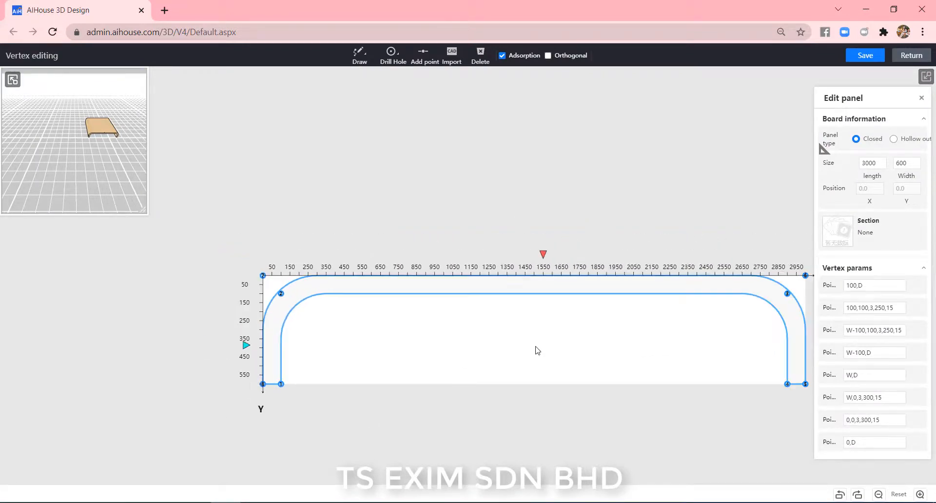
click(539, 290)
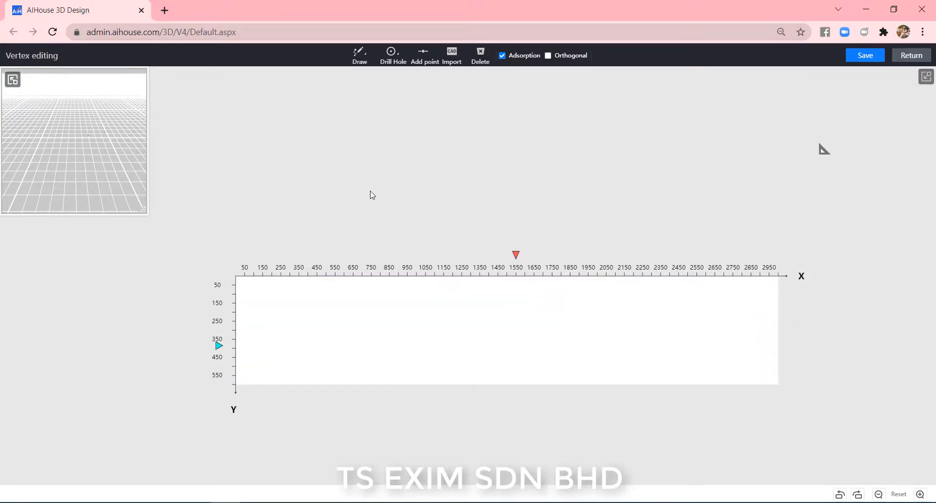
- Draw a closed U-shaped outline 2800 by 500 with 50-thick walls, inset 100 from the board's two ends and upper edge
click(360, 76)
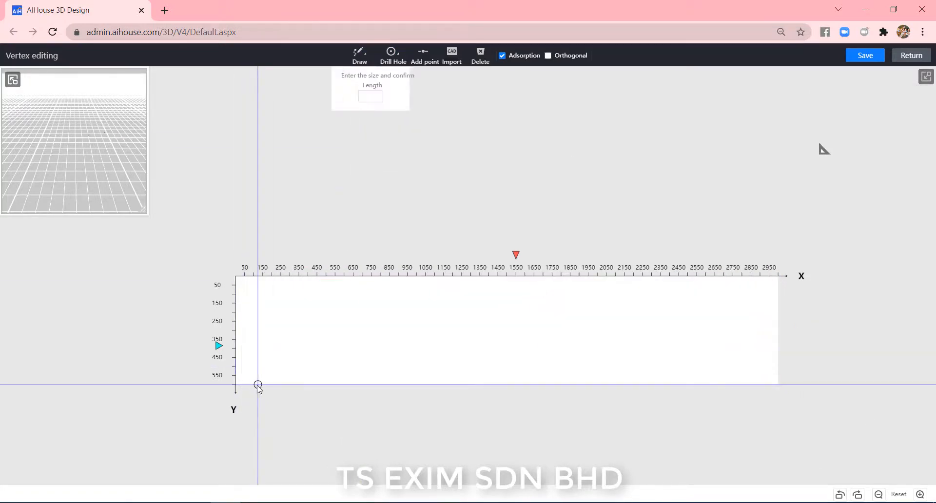
click(254, 385)
click(254, 294)
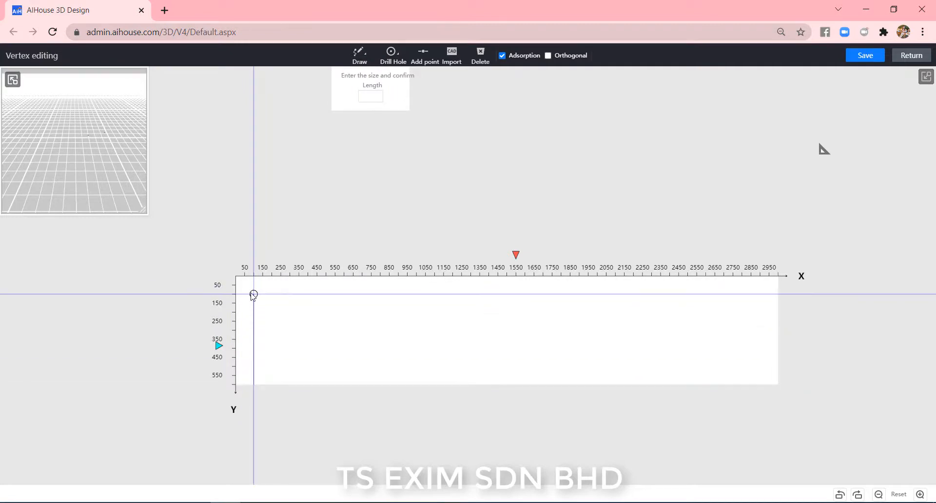
click(761, 294)
click(760, 384)
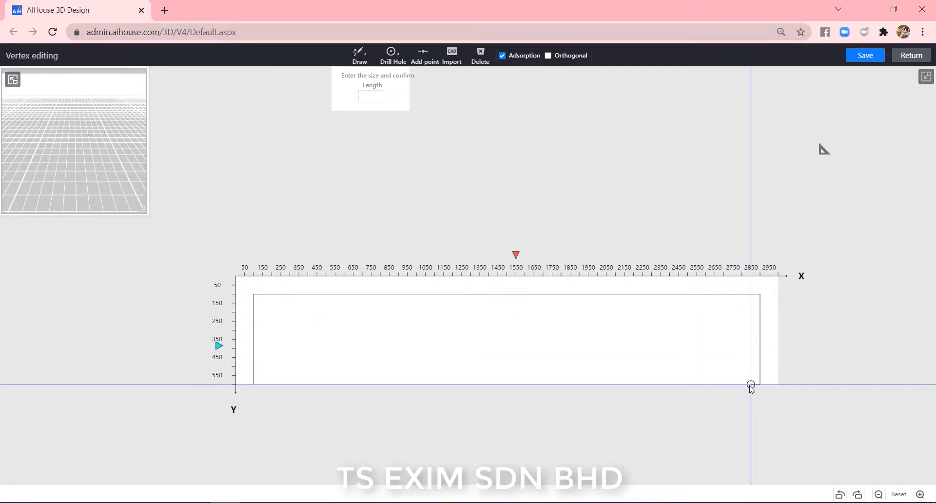
click(751, 384)
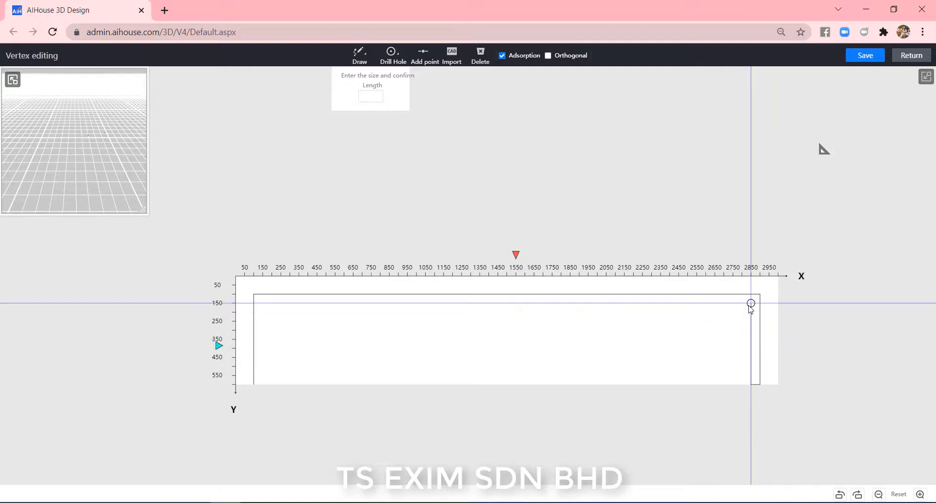
click(751, 304)
click(262, 304)
click(263, 384)
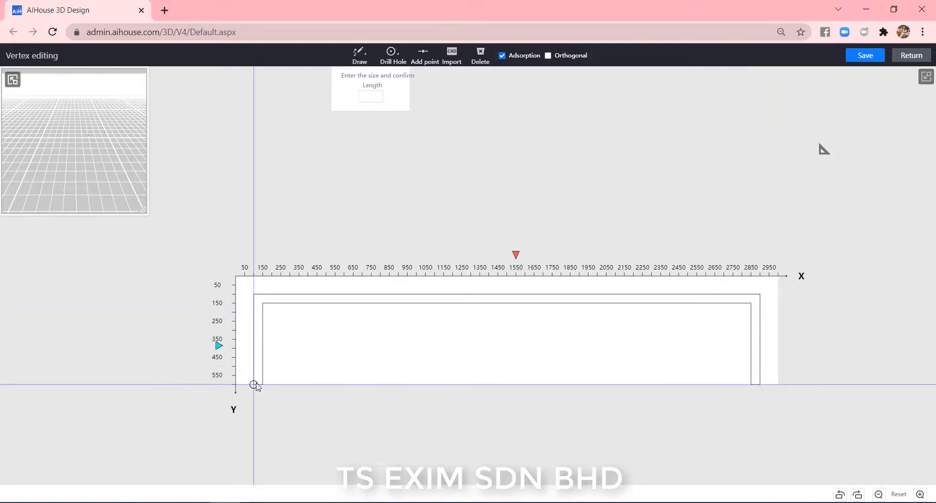
click(253, 385)
- Round the outline's outer corner at 100,100 with an outer fillet of radius 250 and number 15
scroll(73, 161, up, 3)
scroll(376, 331, up, 2)
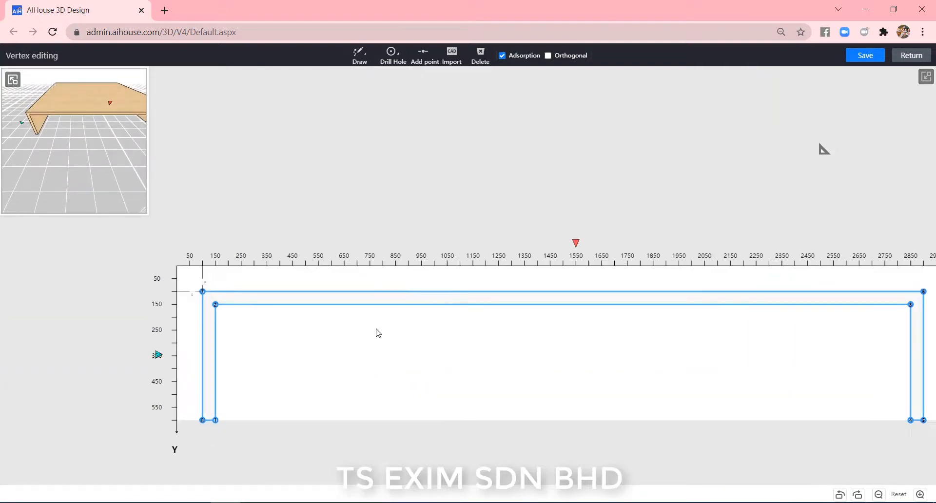
scroll(193, 290, up, 3)
click(182, 257)
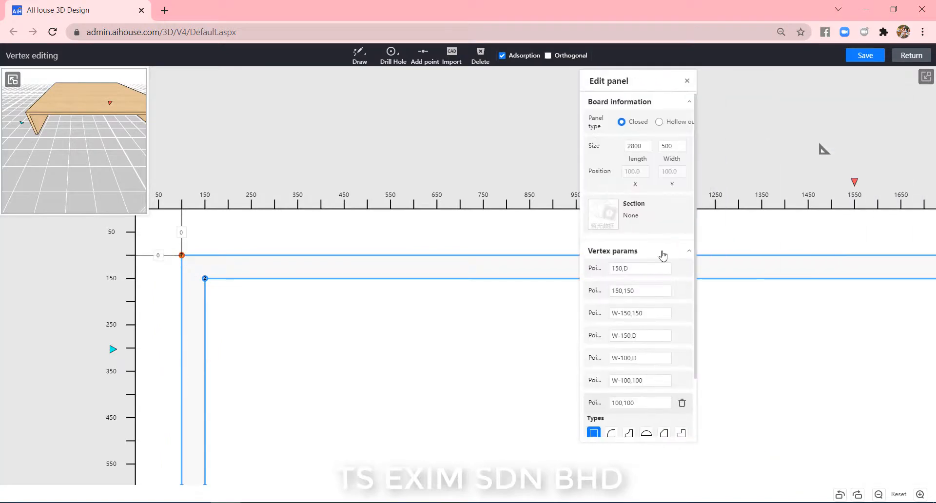
click(612, 434)
scroll(642, 387, down, 2)
text(2)
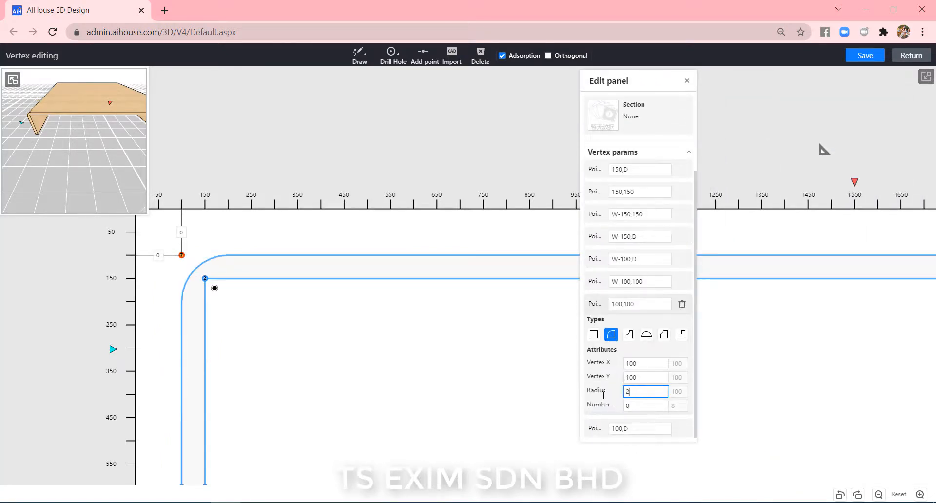
text(50)
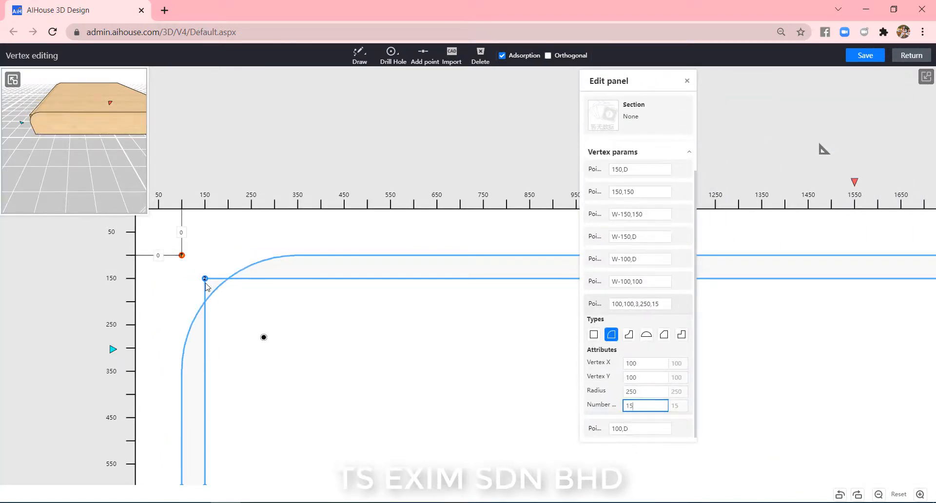
- Apply an outer fillet of radius 200 and number 10 to the inner corner at 150,150
click(204, 279)
text(250)
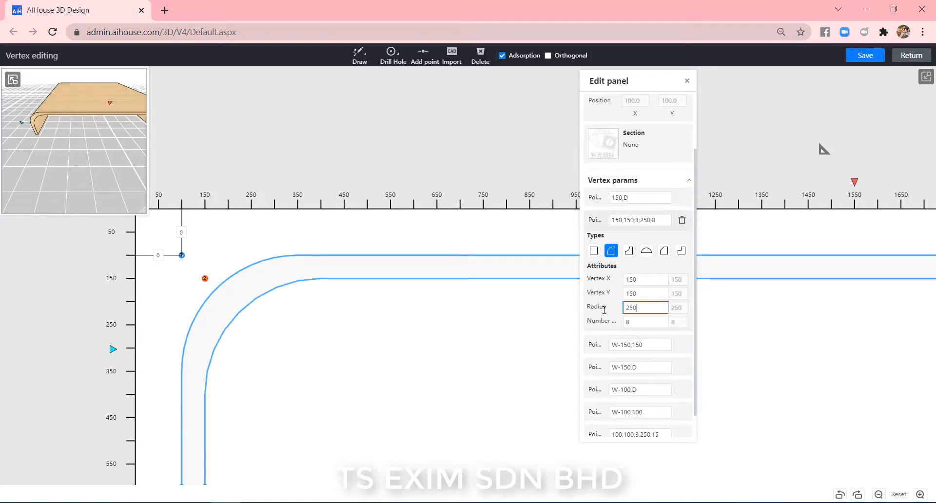
text(200)
double_click(639, 322)
text(10)
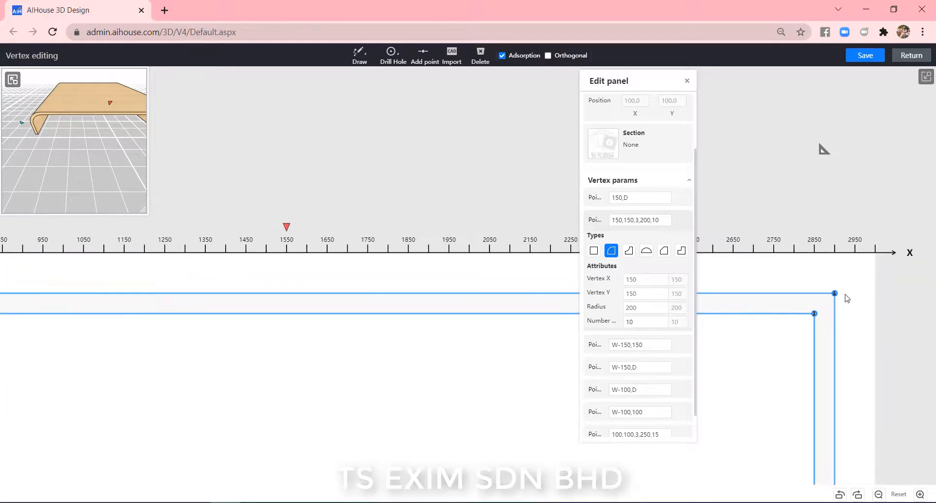
- Round the opposite outer corner at W-100,100 with an outer fillet of radius 250 and number 15
click(835, 294)
click(619, 399)
text(250)
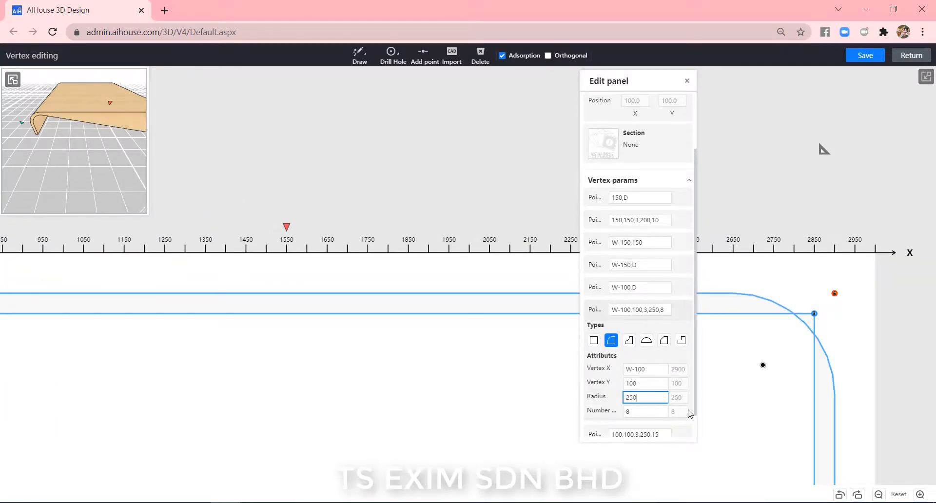
key(Tab)
- Give the inner corner at W-150,150 an outer fillet of radius 200 and number 10, and save the edited profile
click(815, 314)
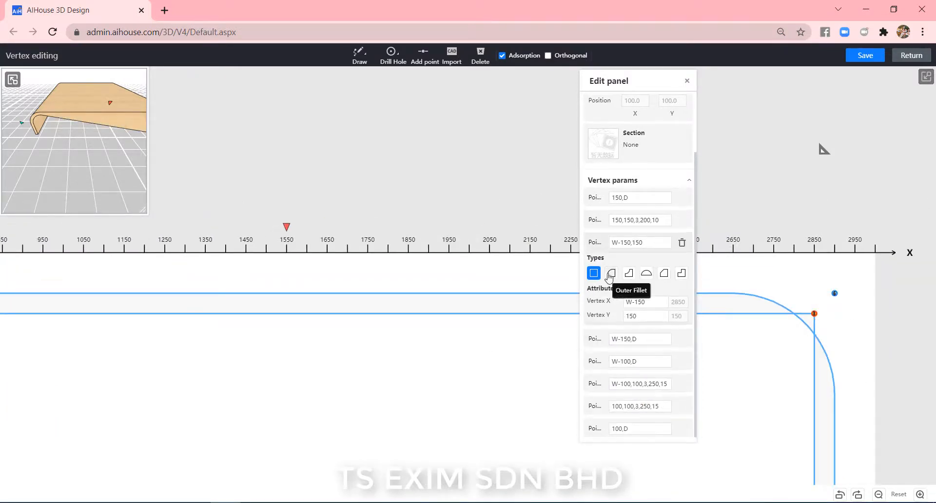
click(598, 332)
text(200)
key(Tab)
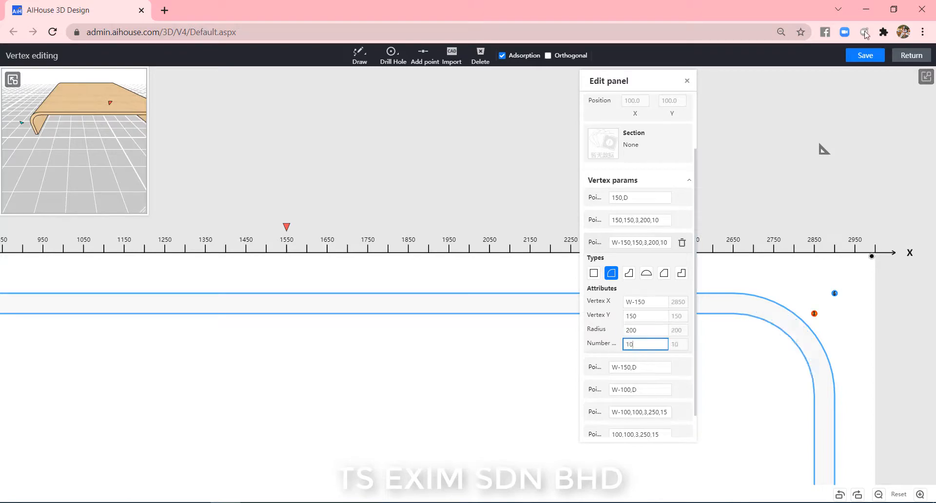
click(866, 55)
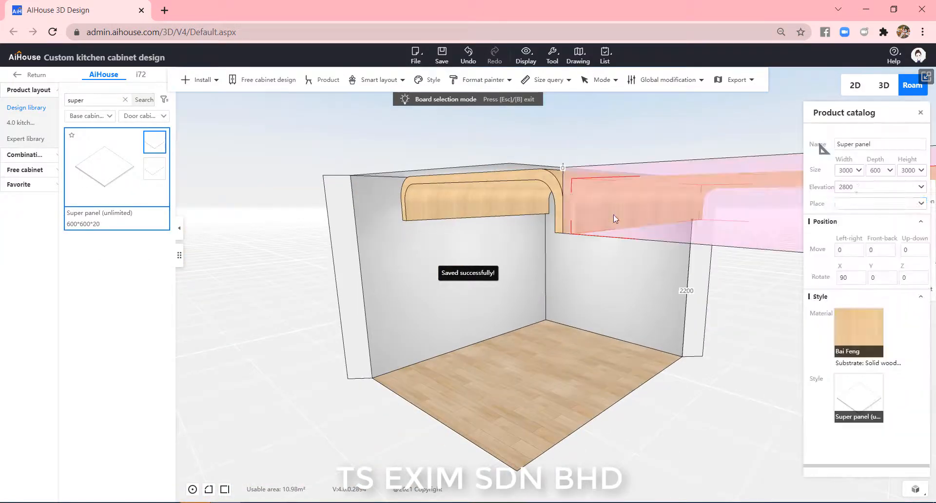
- Set the edited copy's height to 50 to make it a thin rib, and leave board selection mode
double_click(914, 170)
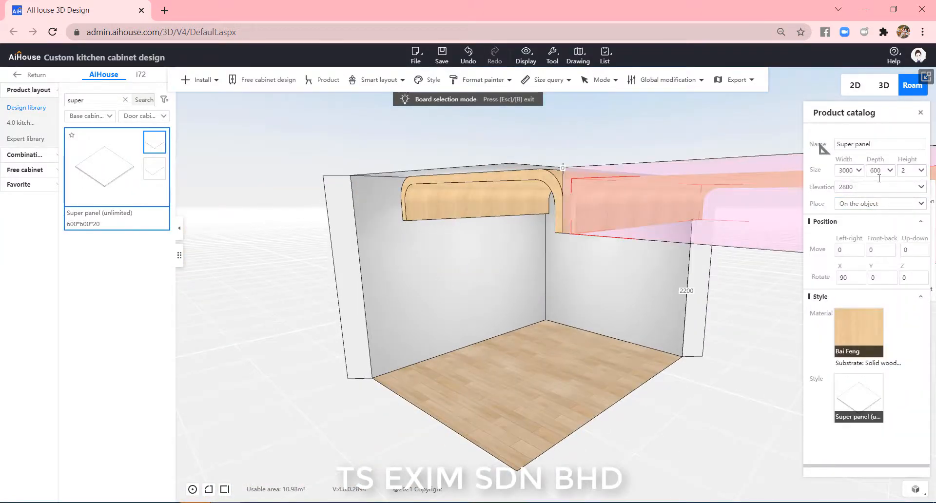
key(Return)
drag(757, 333, 663, 317)
click(686, 209)
drag(654, 192, 693, 297)
key(Escape)
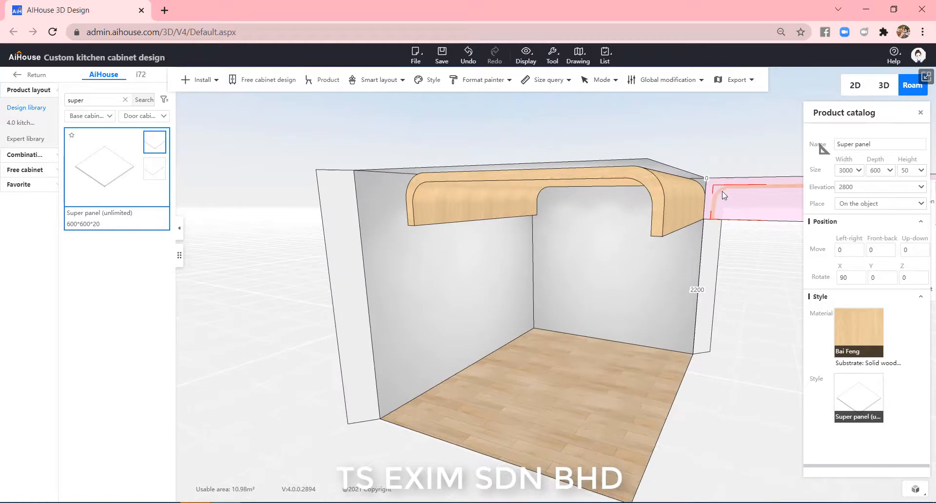
- Move the thin rib panel into the room and align it with the open front end of the U-shaped ceiling panel
drag(722, 192, 412, 206)
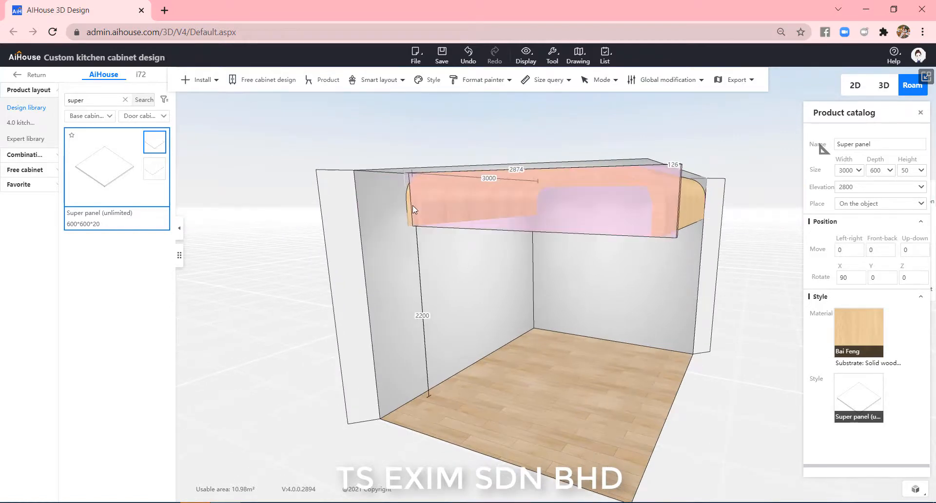
click(635, 325)
scroll(635, 326, up, 1)
scroll(634, 326, up, 1)
mouse_move(587, 331)
mouse_down()
mouse_move(703, 338)
mouse_move(581, 345)
mouse_up()
scroll(363, 262, up, 2)
click(291, 210)
drag(291, 210, 266, 209)
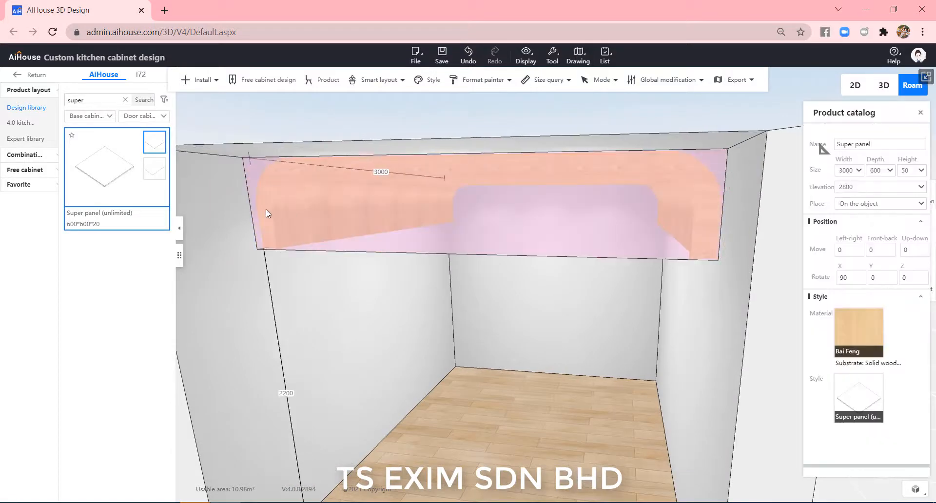
- Shift the rib panel by -500 in the up-down direction so it sits further inside the ceiling
click(448, 369)
scroll(409, 369, up, 1)
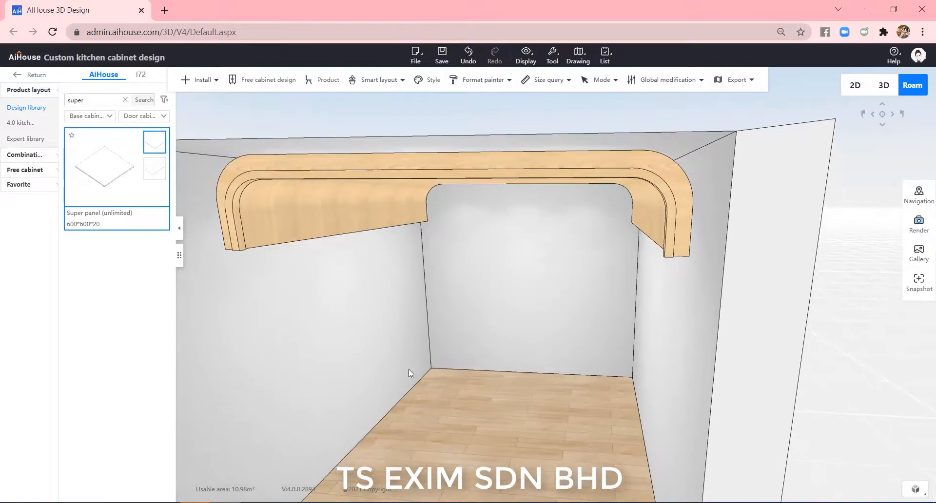
scroll(431, 370, up, 1)
drag(405, 365, 551, 408)
scroll(551, 409, up, 2)
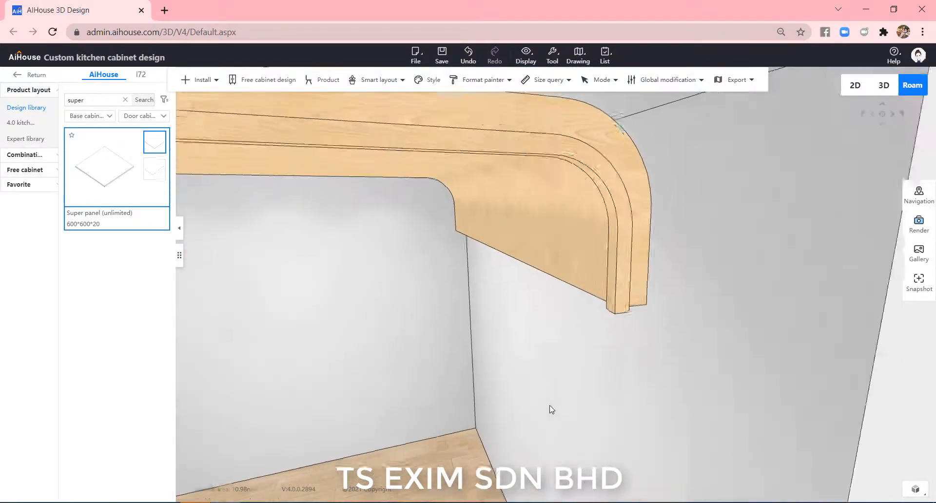
drag(467, 382, 492, 366)
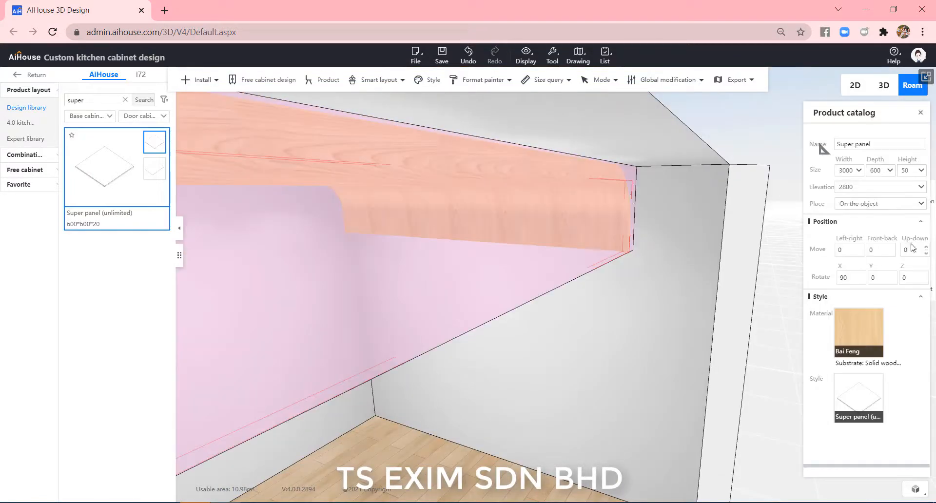
click(899, 251)
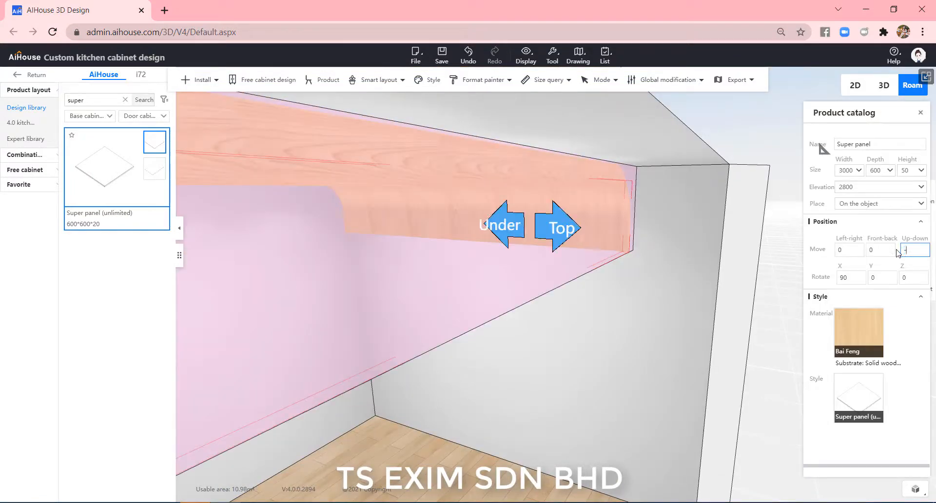
key(Return)
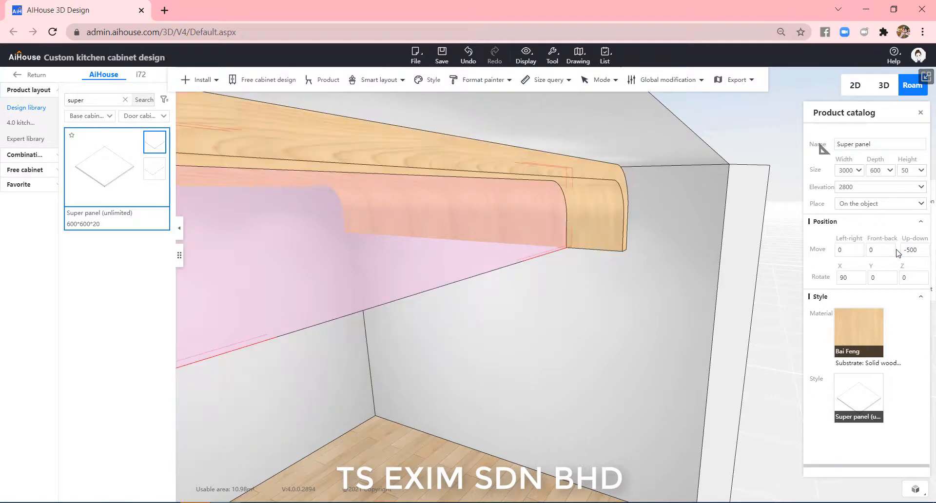
- Copy the rib panel so the duplicate sits beyond the ceiling's end on the sliding-door side
click(647, 390)
drag(607, 338, 364, 286)
drag(595, 349, 382, 223)
click(384, 209)
drag(486, 240, 537, 319)
scroll(555, 345, down, 4)
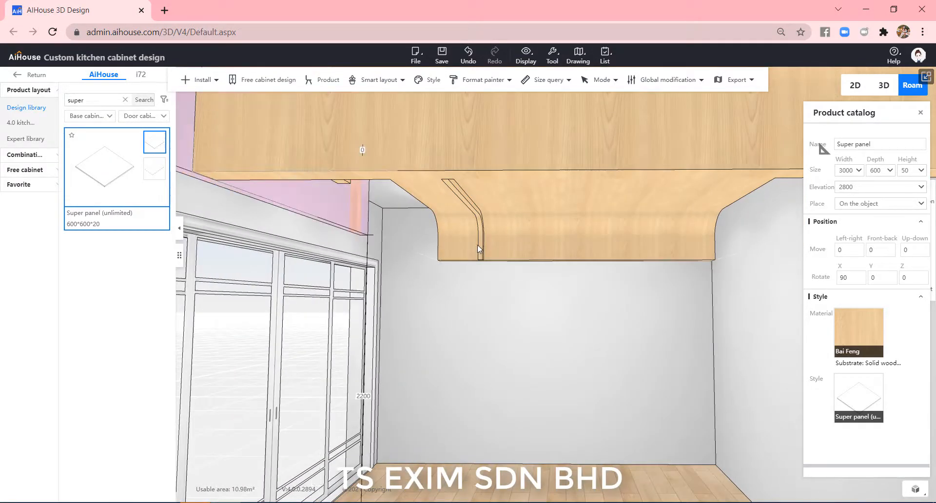
- Bring the duplicate rib to the ceiling's end and set its distance from the wall opposite the sliding doors to 2450
scroll(453, 244, up, 2)
click(444, 245)
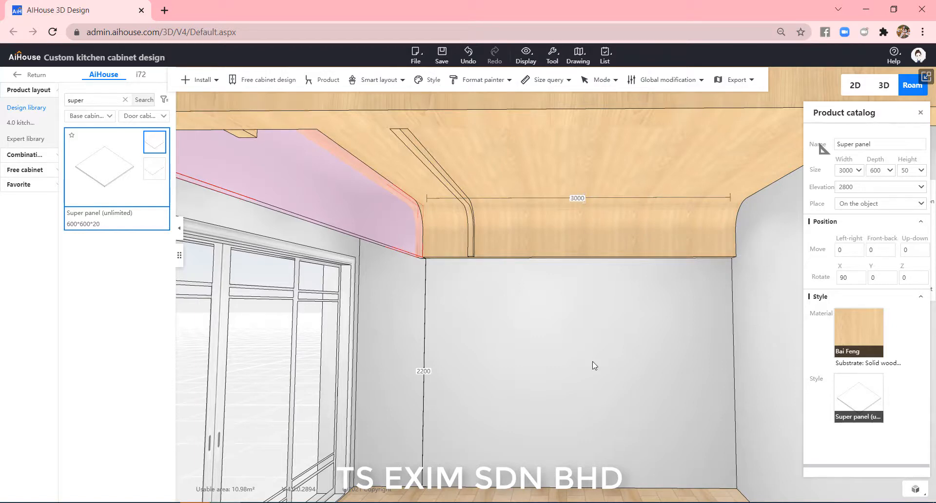
key(Return)
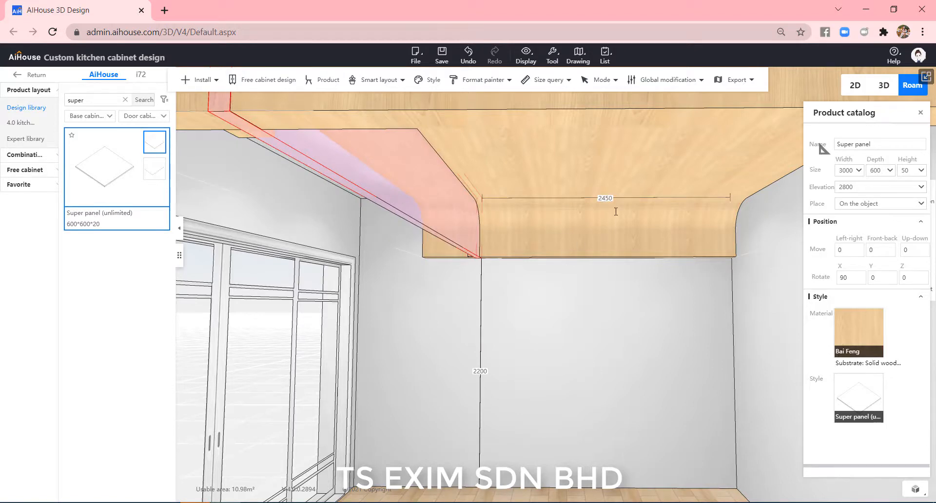
- Place a new super panel on the room floor and size it to width 50, depth 1450 and height 50
drag(613, 230, 529, 226)
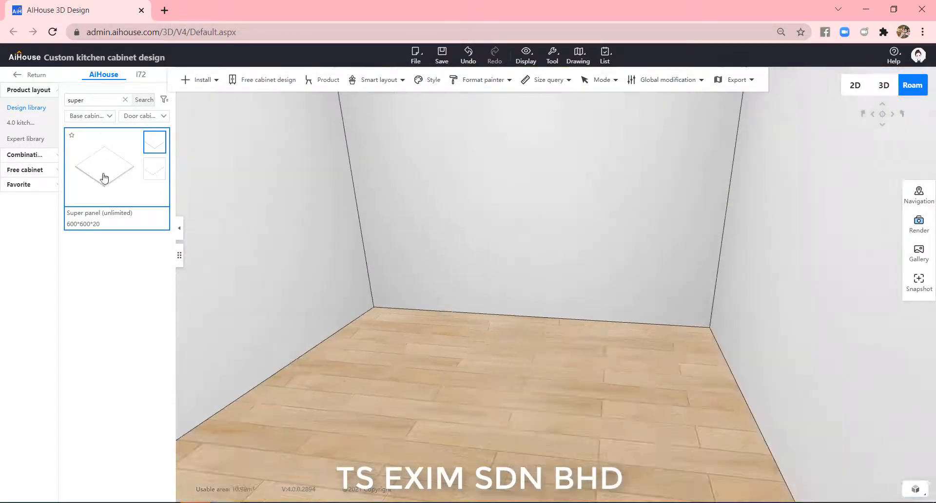
drag(101, 177, 426, 381)
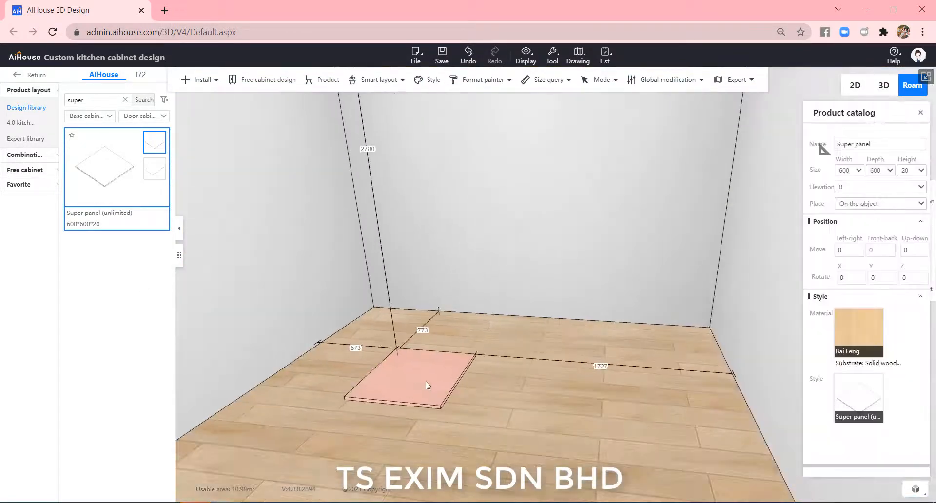
click(839, 170)
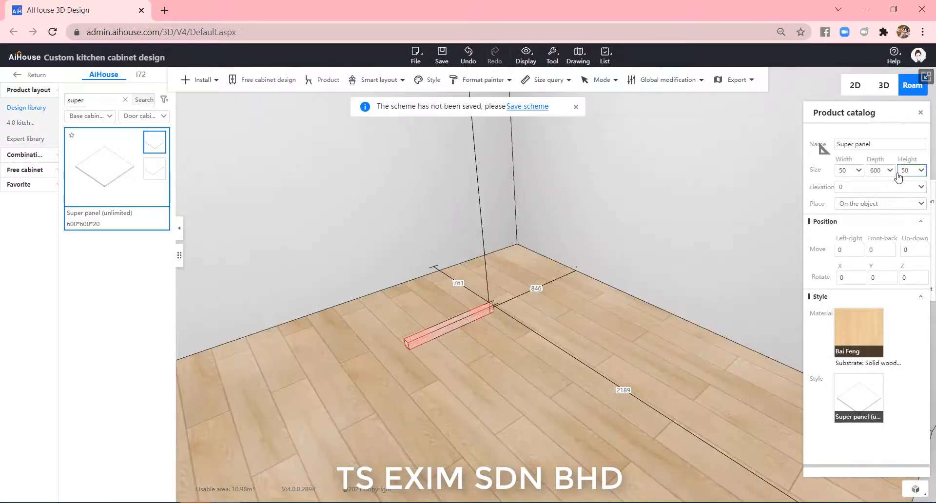
text(1400)
key(Return)
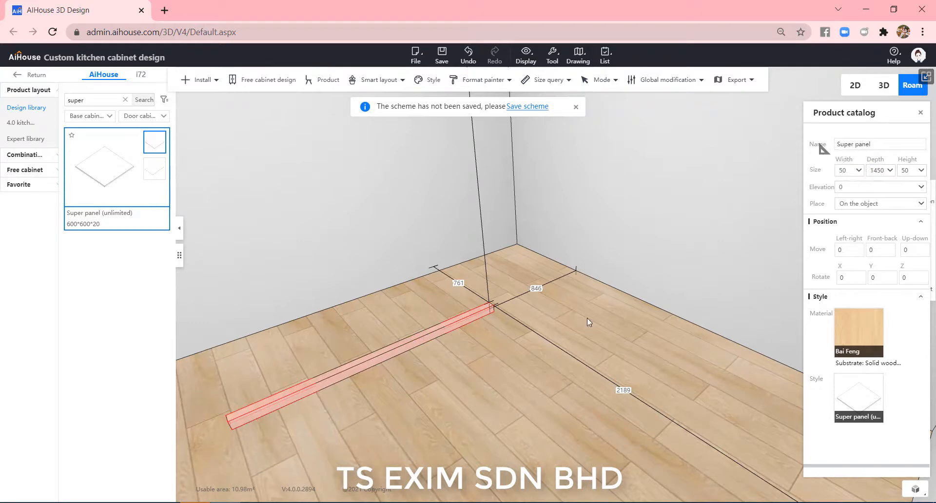
drag(628, 308, 674, 297)
click(532, 386)
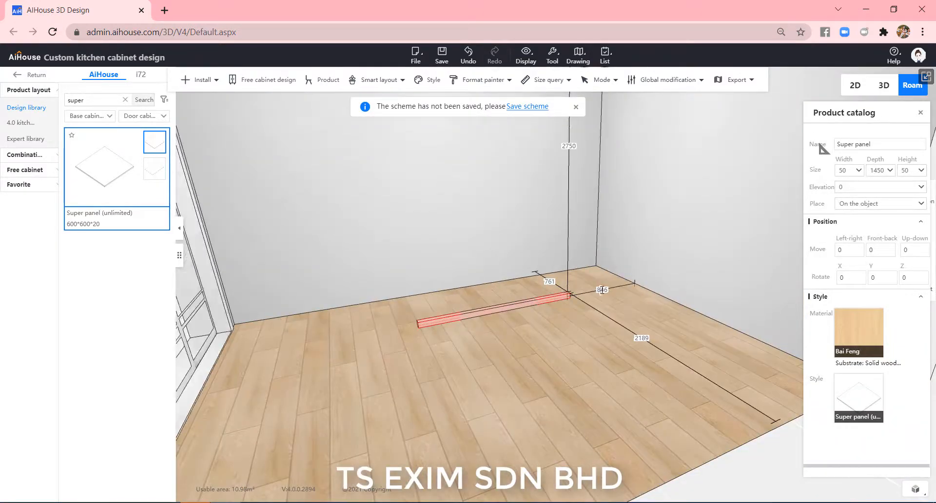
- Move the slat panel against the wall opposite the sliding doors and raise it to 100 below the room's ceiling
drag(603, 290, 642, 197)
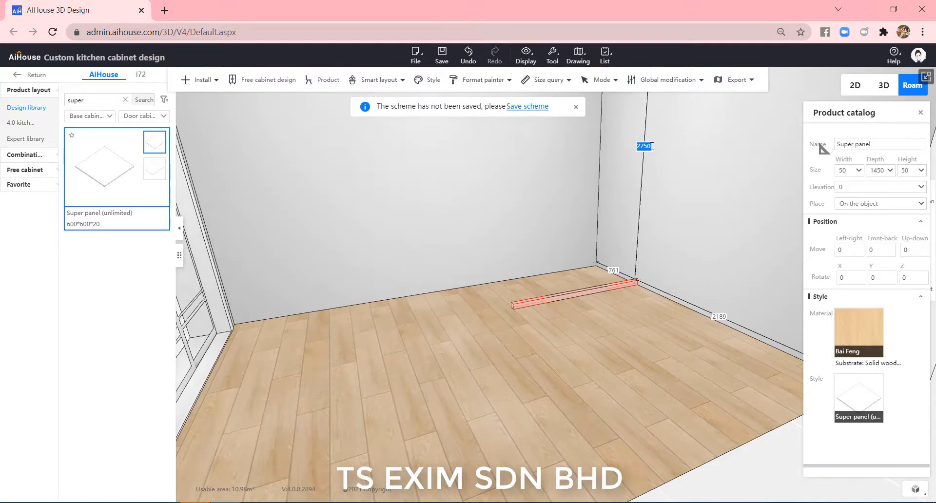
text(0)
key(Return)
drag(661, 236, 716, 211)
click(641, 300)
click(713, 212)
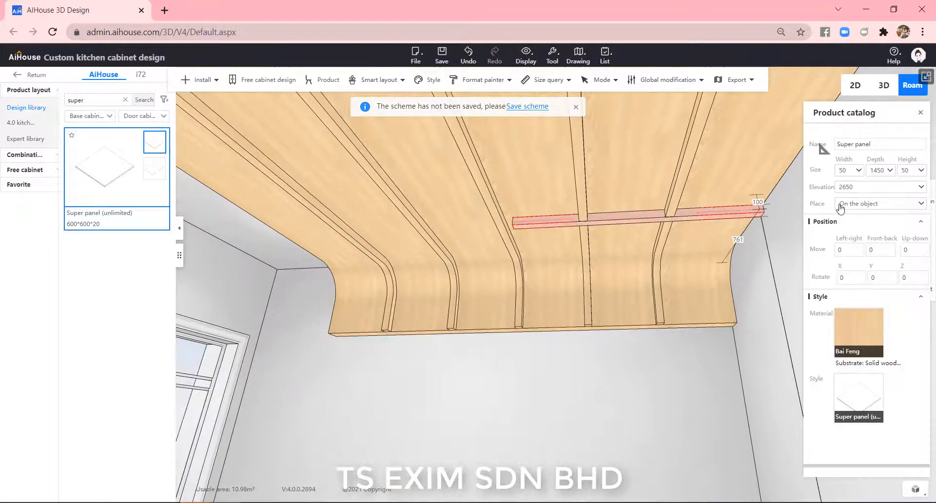
- Set the raised slat panel's depth to 1500
double_click(881, 170)
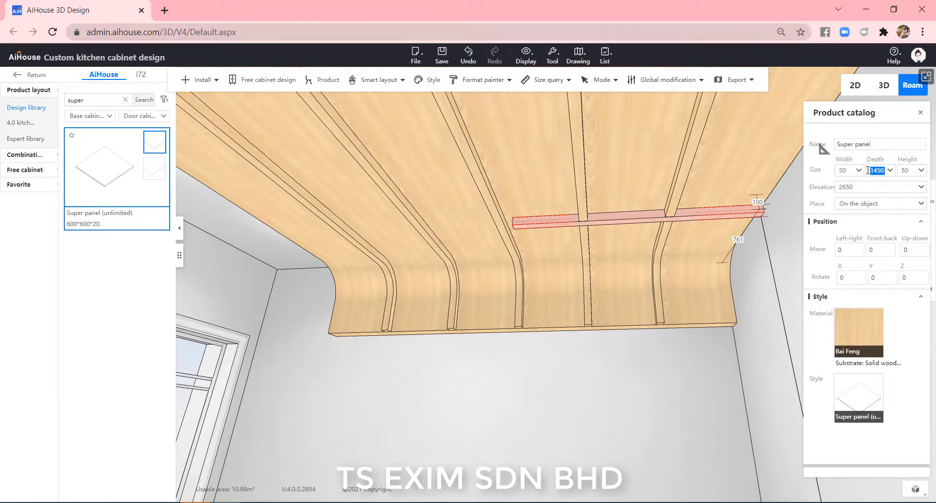
key(Return)
click(671, 402)
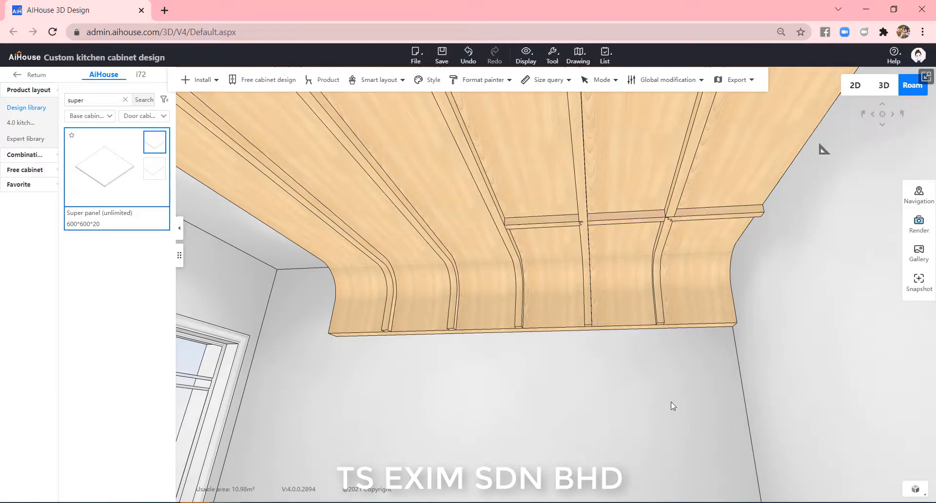
drag(626, 387, 781, 387)
click(612, 265)
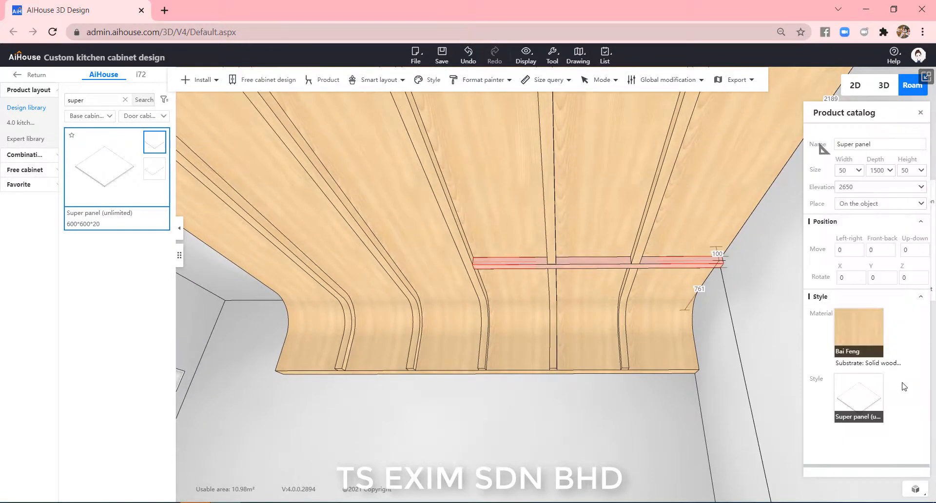
click(721, 403)
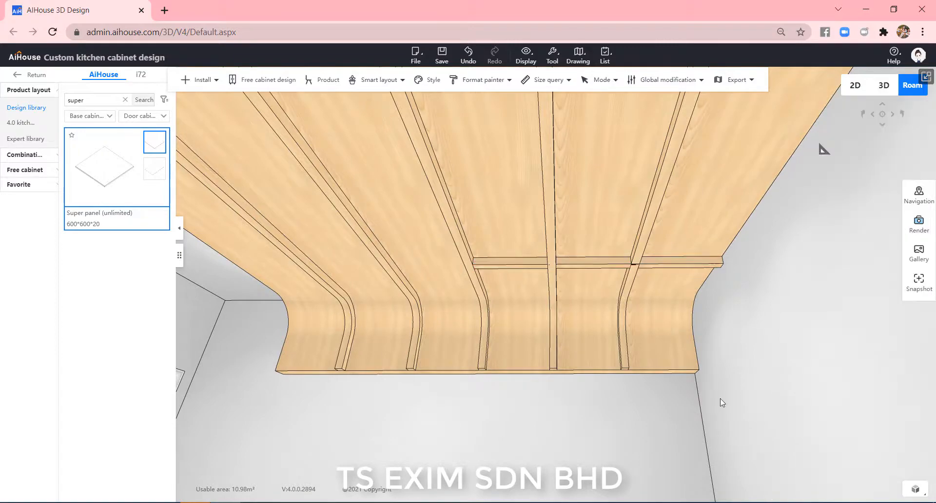
- Set the slat's height to 51 and its distance from the side wall to 500
click(681, 263)
drag(611, 474, 568, 318)
click(568, 318)
text(500)
key(Return)
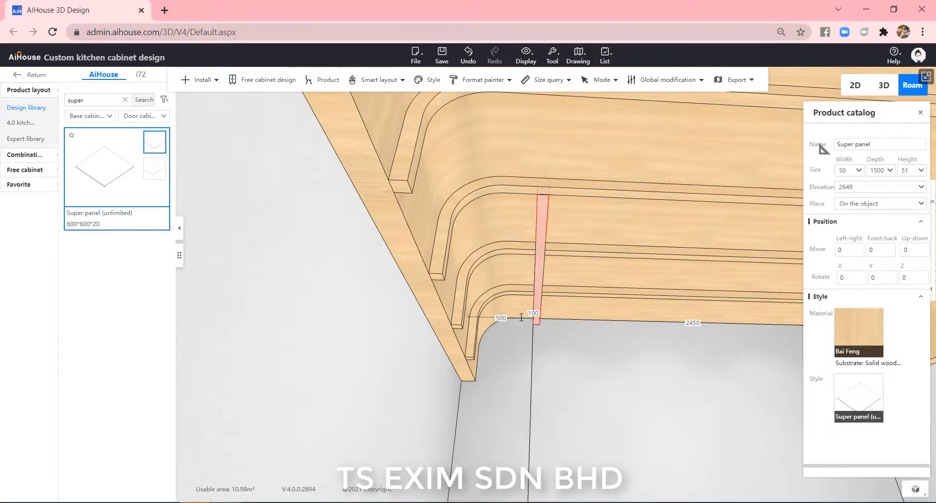
- Duplicate the slat along the ceiling, setting the first copy 1000 from the side wall and the next one 500 further
drag(645, 391, 511, 383)
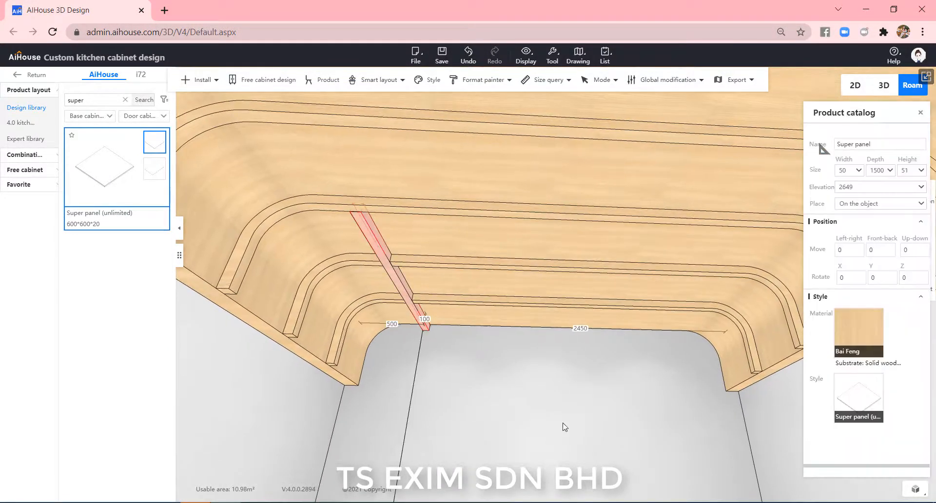
key(ctrl+v)
click(396, 326)
text(1000)
key(Return)
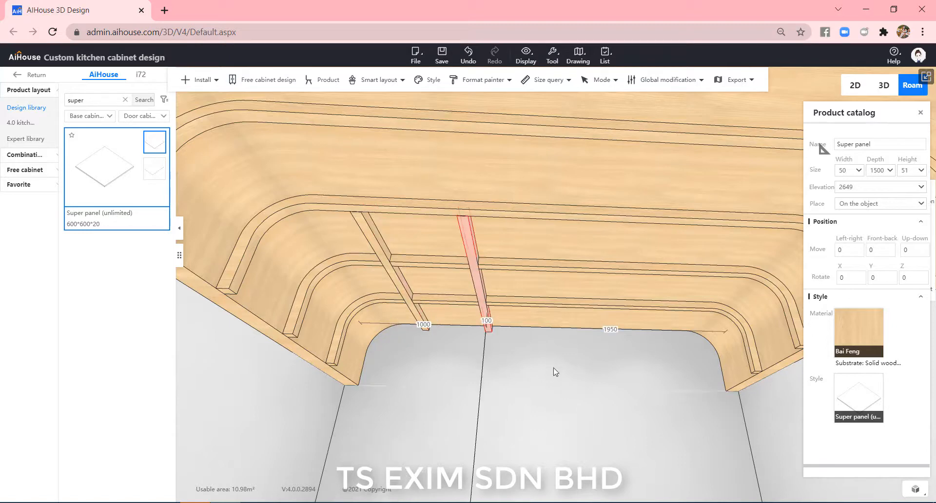
key(ctrl+v)
scroll(490, 302, down, 1)
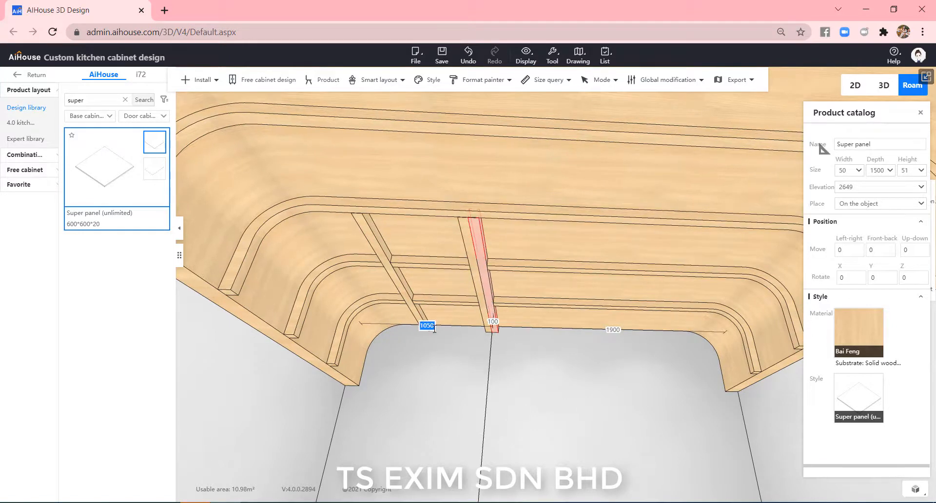
- Add two more slat copies at distances of 2000 and 2500 from the same side wall
key(ctrl+v)
scroll(565, 318, down, 1)
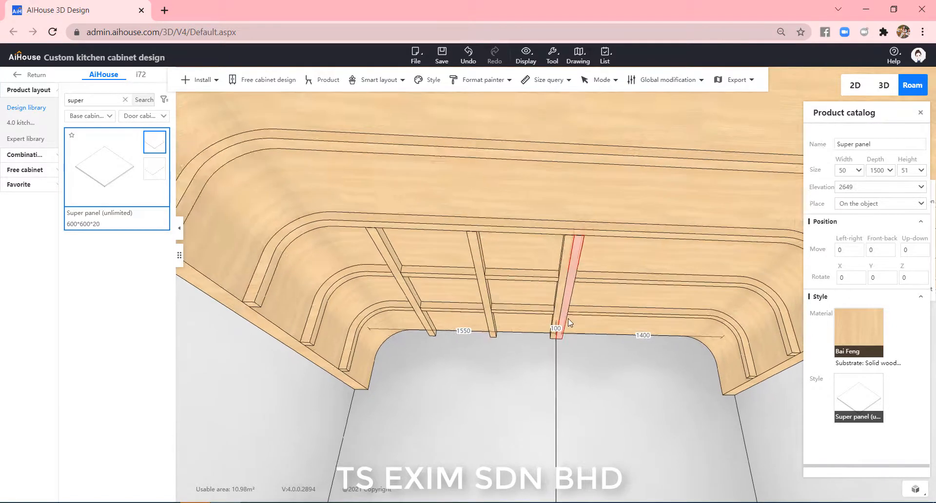
click(468, 331)
text(2000)
key(Return)
key(ctrl+v)
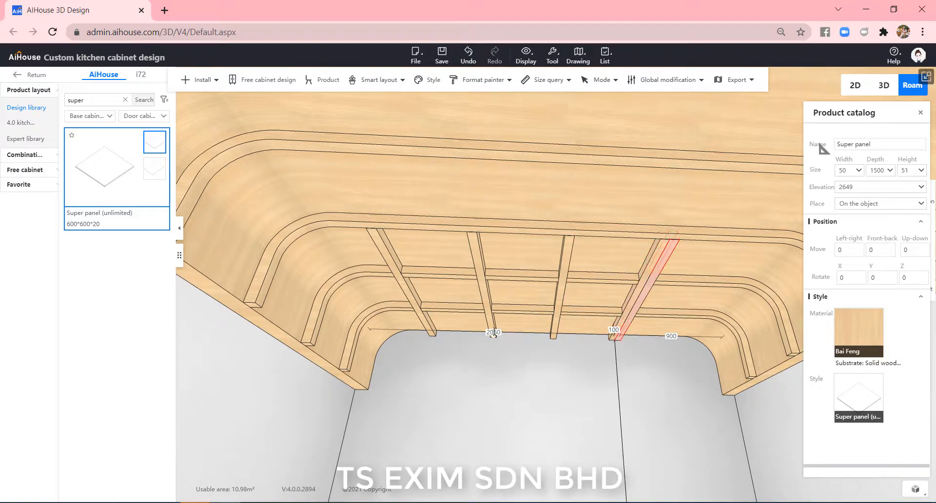
click(494, 333)
text(2500)
key(Return)
click(604, 441)
- Place another super panel on the room floor and size it to width 50, depth 1000 and height 51
scroll(605, 457, down, 3)
drag(605, 458, 652, 370)
scroll(651, 370, down, 2)
right_drag(732, 443, 673, 447)
click(136, 169)
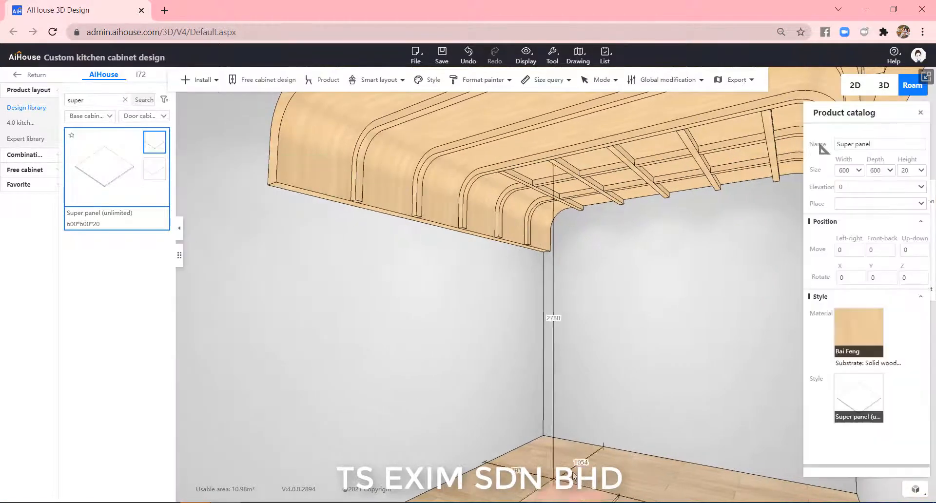
click(573, 470)
drag(851, 171, 808, 184)
text(50)
key(Return)
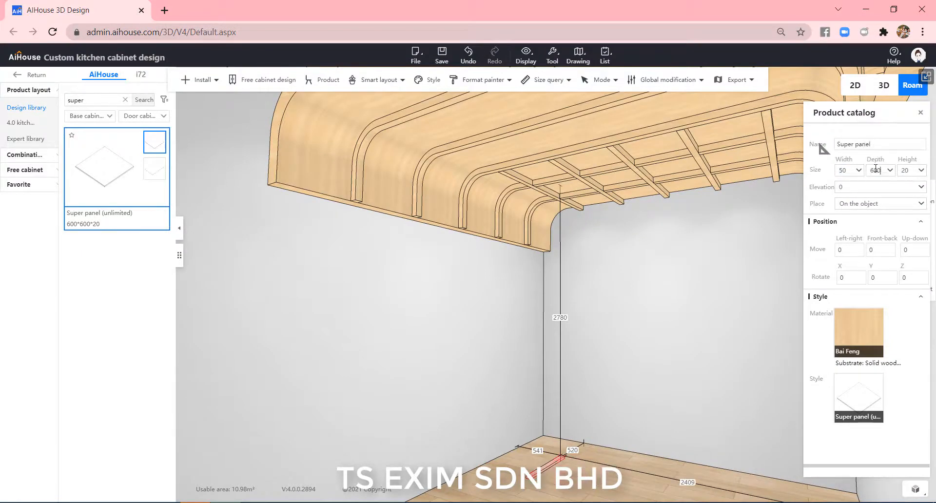
drag(876, 169, 864, 169)
text(101)
key(Tab)
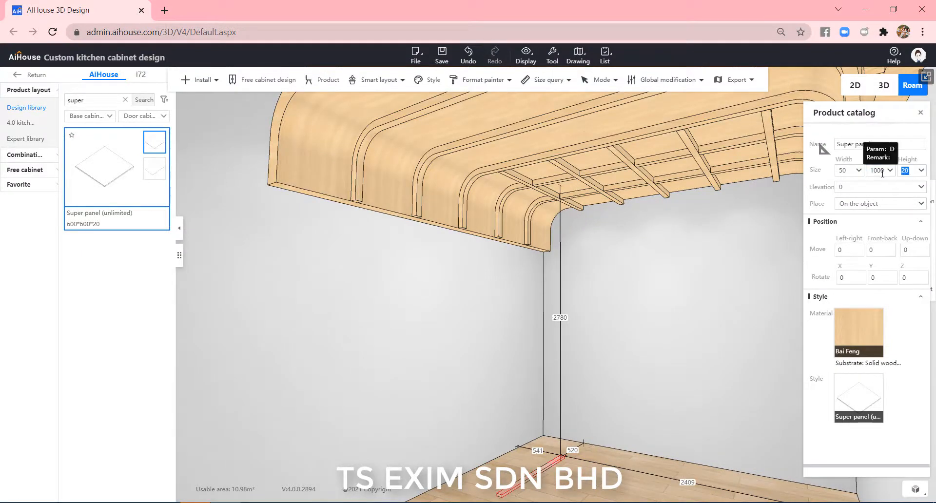
text(51)
key(Return)
- Raise the new panel to 100 below the room's ceiling and set it 2000 from the wall opposite the sliding doors
drag(636, 406, 656, 341)
click(557, 147)
click(659, 446)
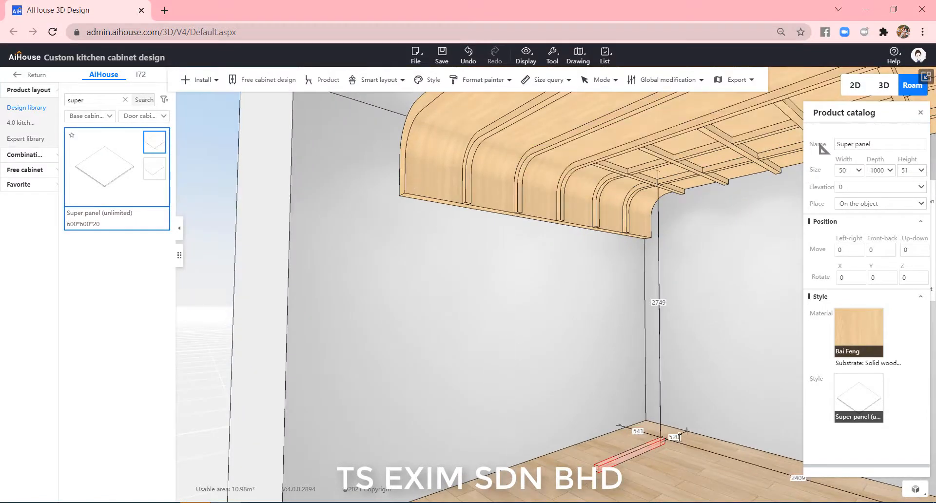
drag(679, 438, 534, 321)
text(100)
key(Return)
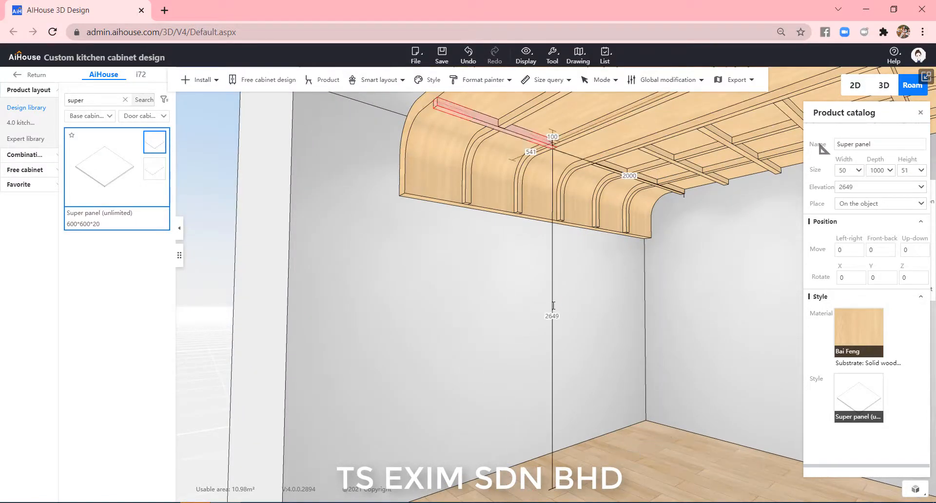
- Line the 1000-deep slat up with the first slat row and duplicate it twice along the ceiling at 500 spacing
drag(610, 332, 536, 360)
click(424, 215)
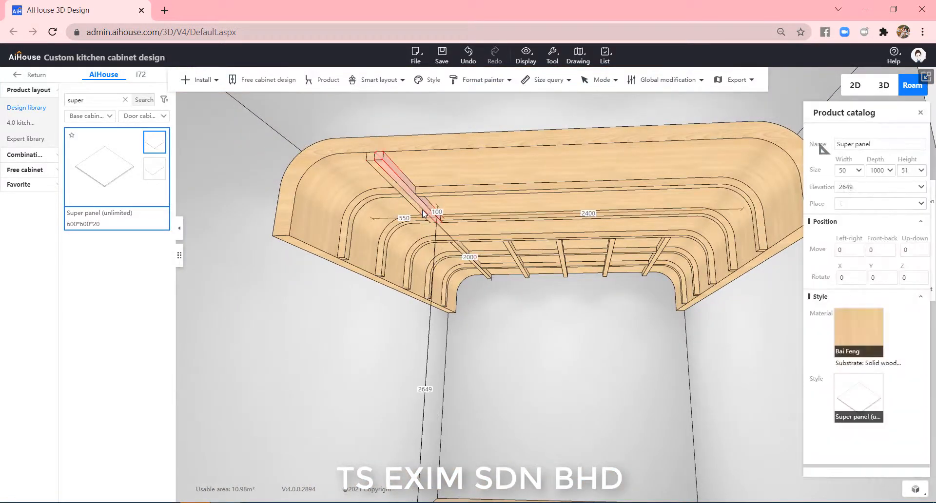
text(1050)
key(Return)
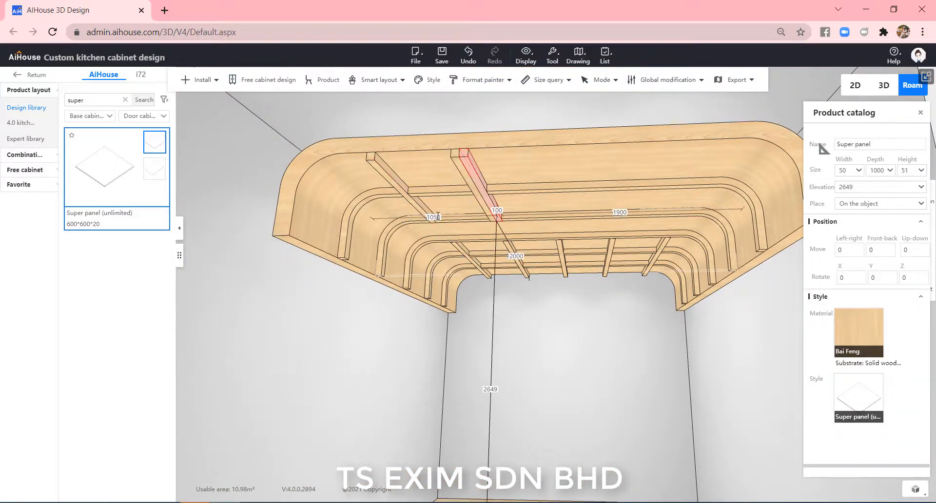
text(1550)
key(Return)
- Complete the second slat row with two more copies at distances of 2000 and 2500 from the side wall
text(20)
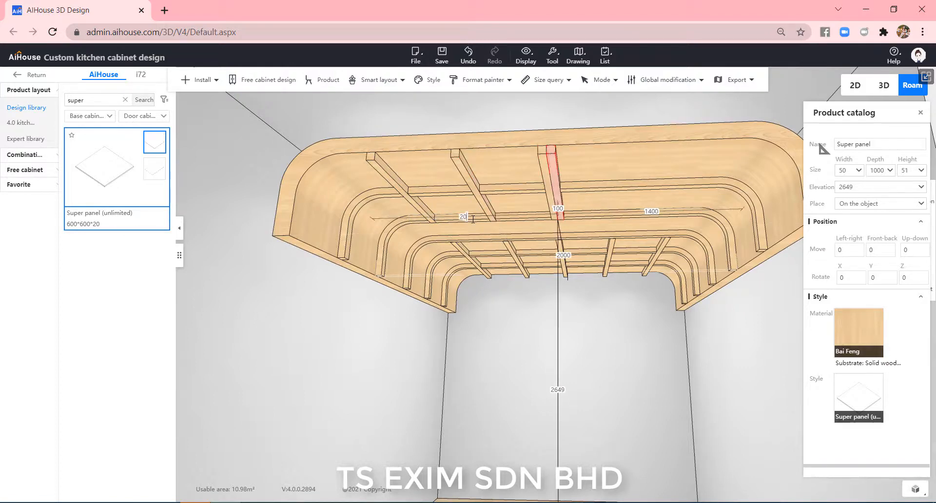
text(50)
key(Return)
text(2500)
key(Return)
click(551, 399)
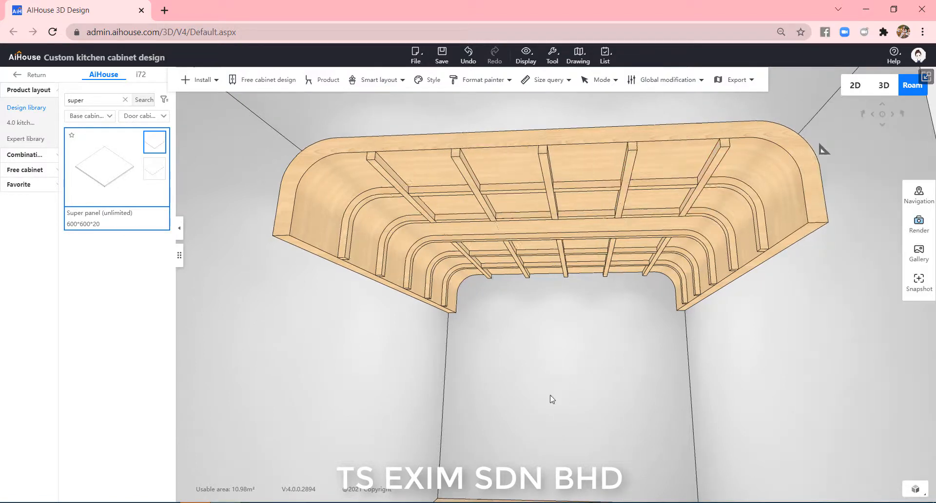
- Copy a curved rib panel to outside the ceiling and set the duplicate's height to 400
scroll(551, 399, up, 3)
drag(829, 437, 821, 432)
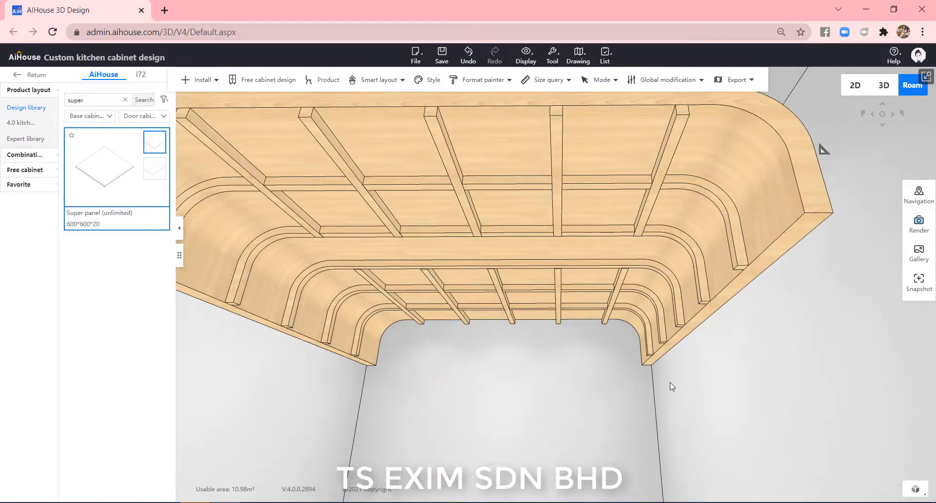
right_drag(724, 381, 785, 388)
right_drag(460, 412, 477, 427)
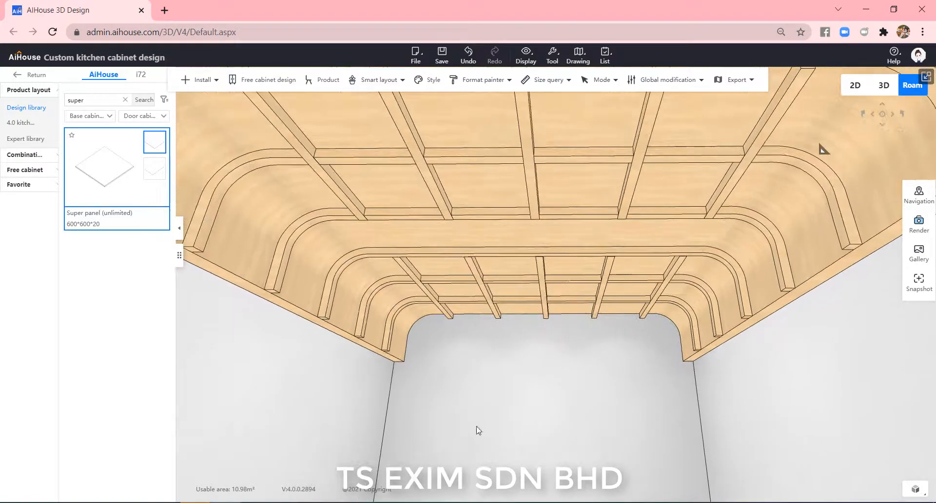
click(346, 256)
key(ctrl+c)
right_drag(547, 465, 554, 451)
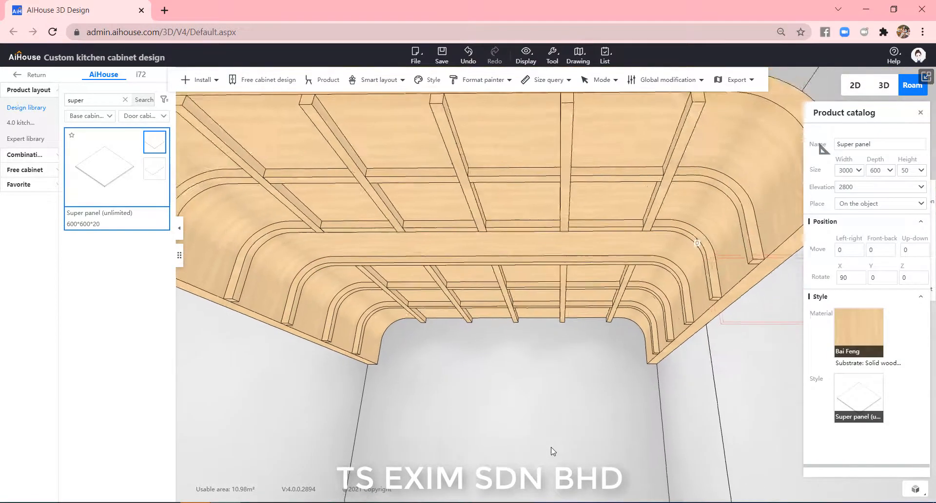
right_drag(780, 405, 629, 276)
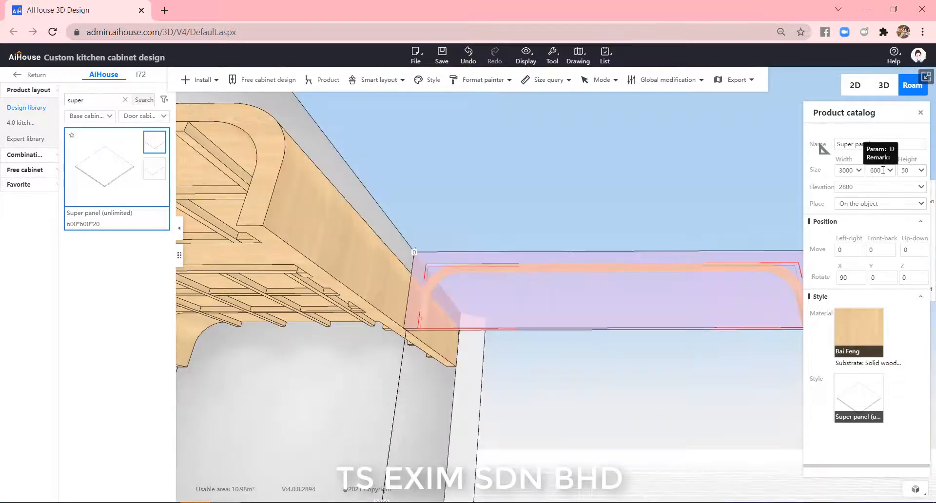
text(400)
key(Return)
- Move the widened rib panel into the ceiling between the two slat rows, 1550 from the wall opposite the sliding doors
right_drag(563, 406, 616, 296)
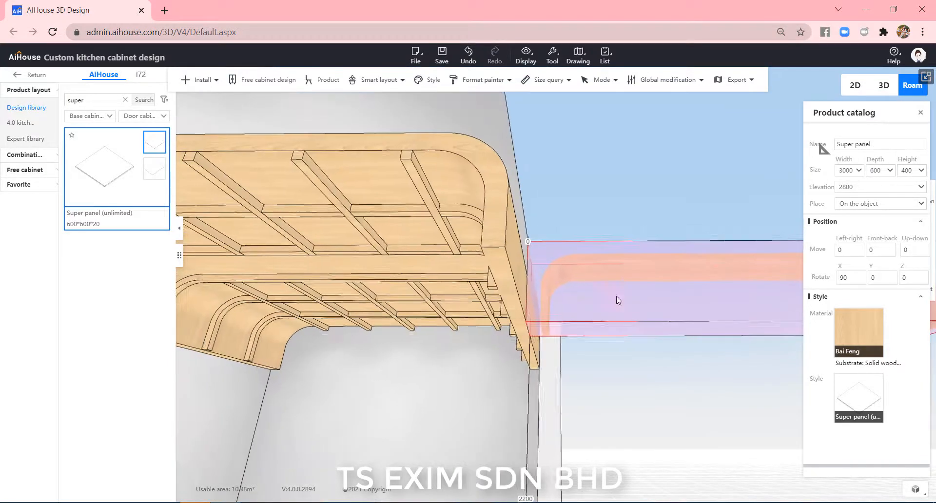
drag(617, 272, 359, 281)
key(Delete)
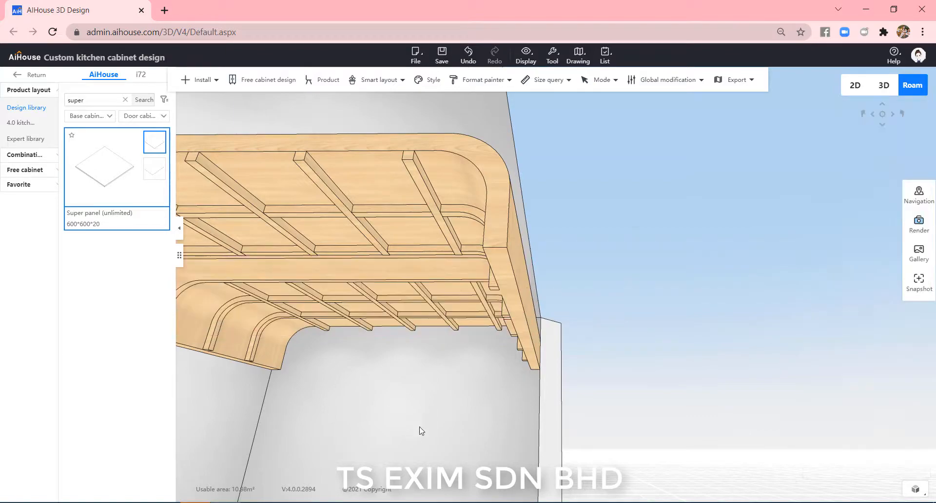
right_drag(418, 426, 558, 452)
right_drag(409, 446, 565, 364)
scroll(491, 437, up, 3)
click(540, 321)
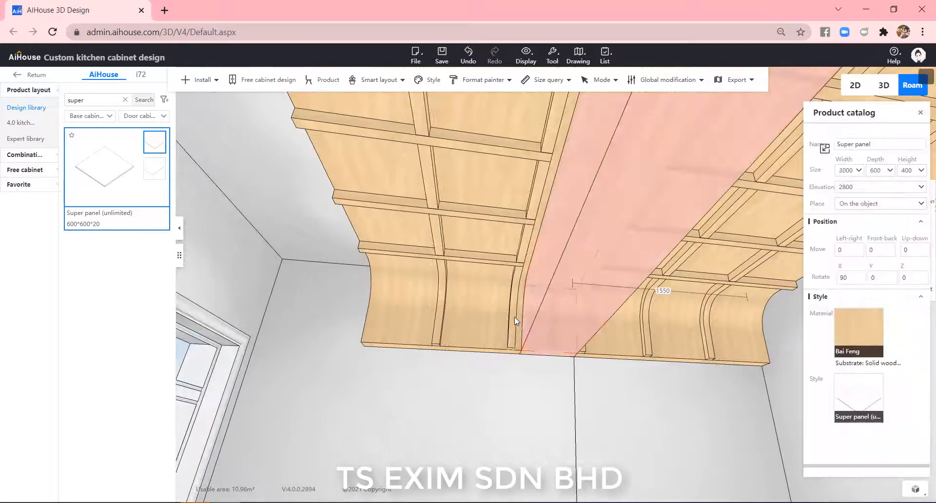
- Reduce the wide rib panel's height to 300 and set its distance from the wall opposite the sliding doors to 1625
click(914, 171)
key(Return)
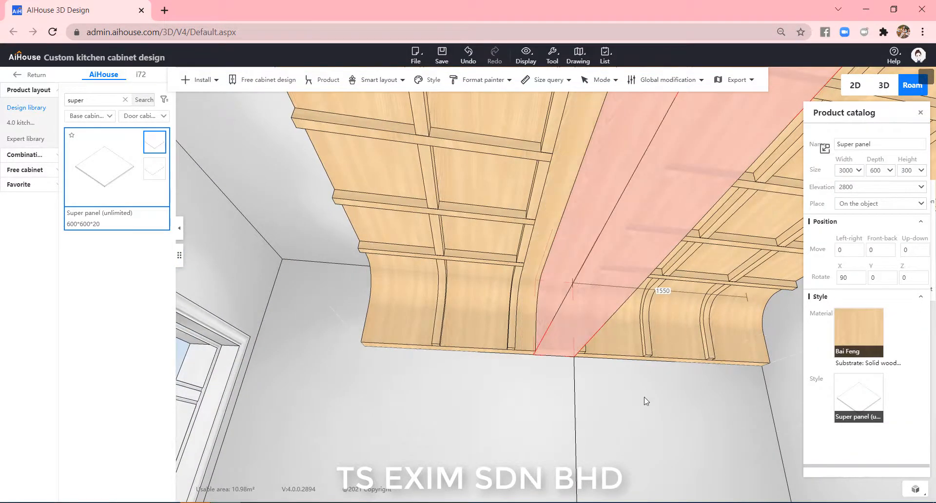
right_drag(644, 397, 612, 402)
click(539, 321)
key(Return)
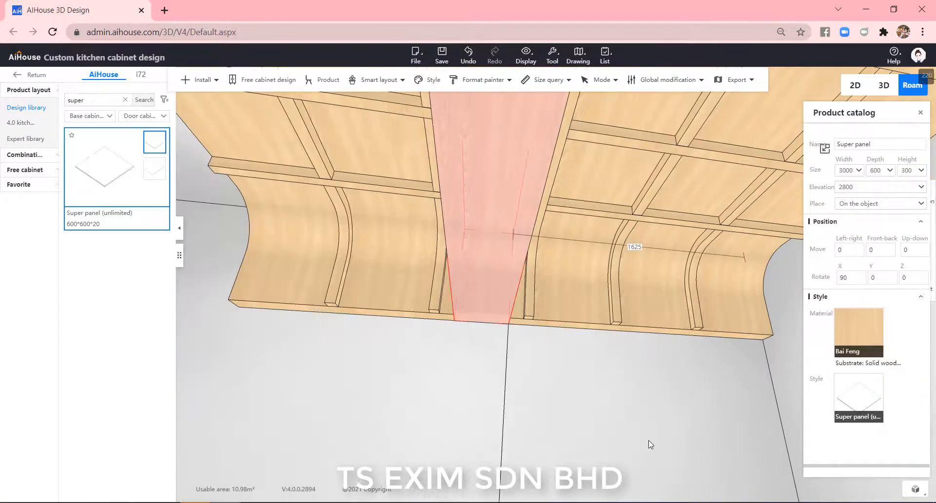
- Return to the floor plan library and place a square doorway in the wall opposite the sliding doors, beside the room corner
drag(609, 430, 521, 414)
drag(506, 419, 558, 388)
scroll(622, 417, down, 5)
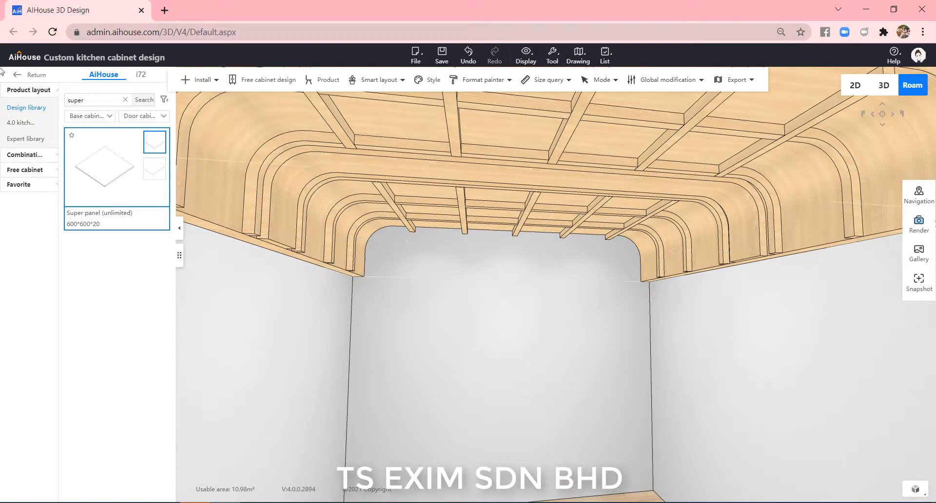
click(25, 76)
scroll(151, 407, down, 5)
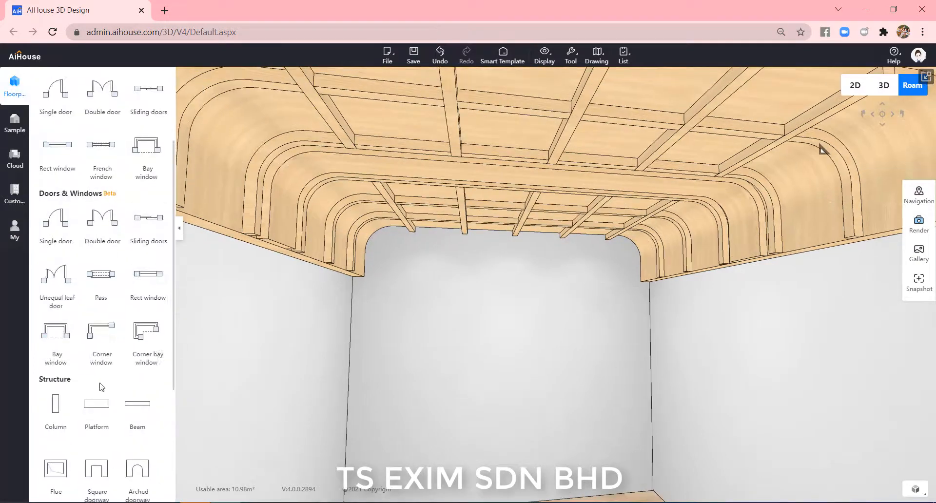
click(97, 377)
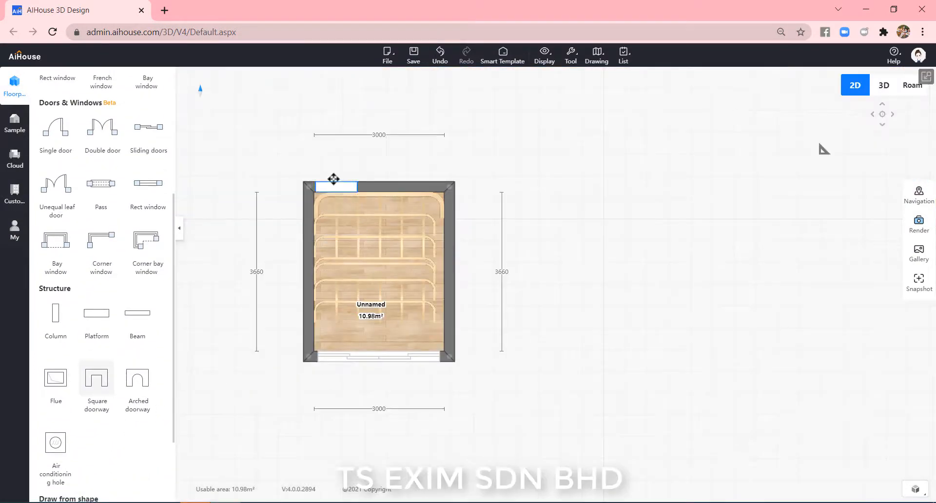
click(335, 179)
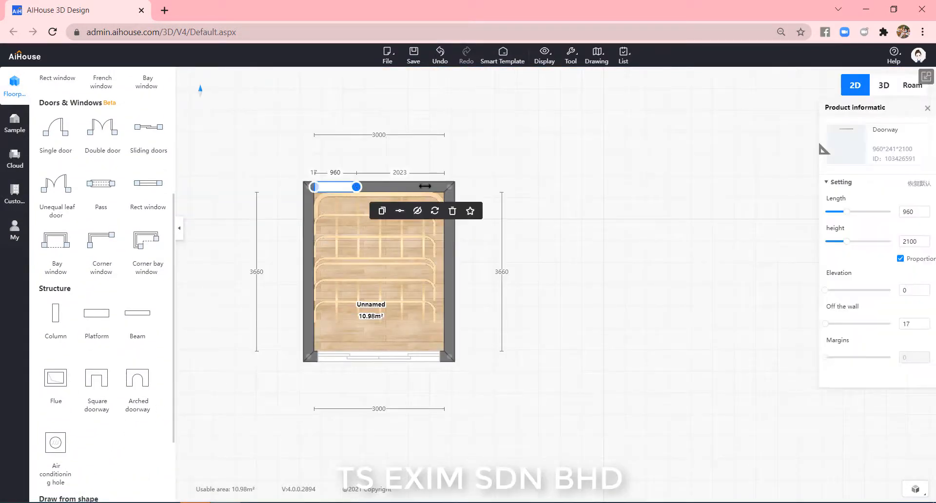
- Unlock the doorway's proportions, set its height to 2800 and its length to the full 3000 wall width, and show the room in roaming view
click(901, 260)
click(903, 242)
text(280)
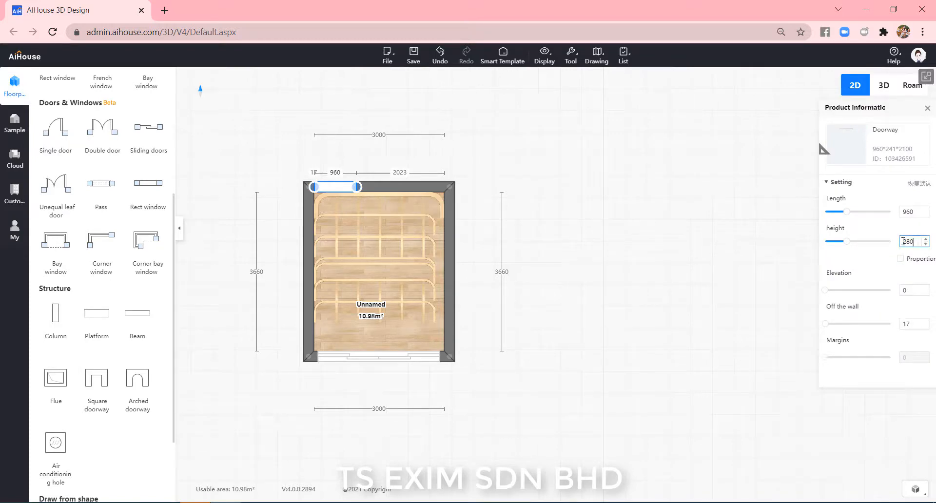
text(0)
click(790, 204)
drag(919, 212, 870, 211)
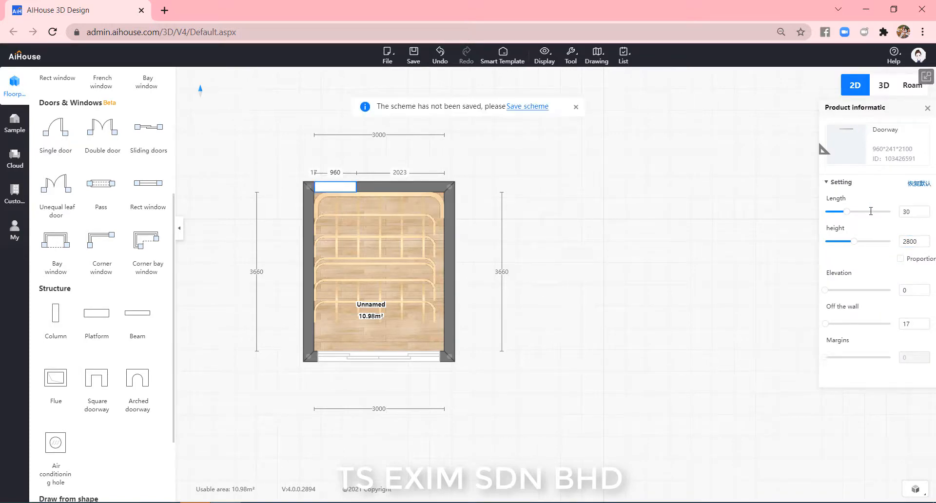
key(Return)
click(911, 86)
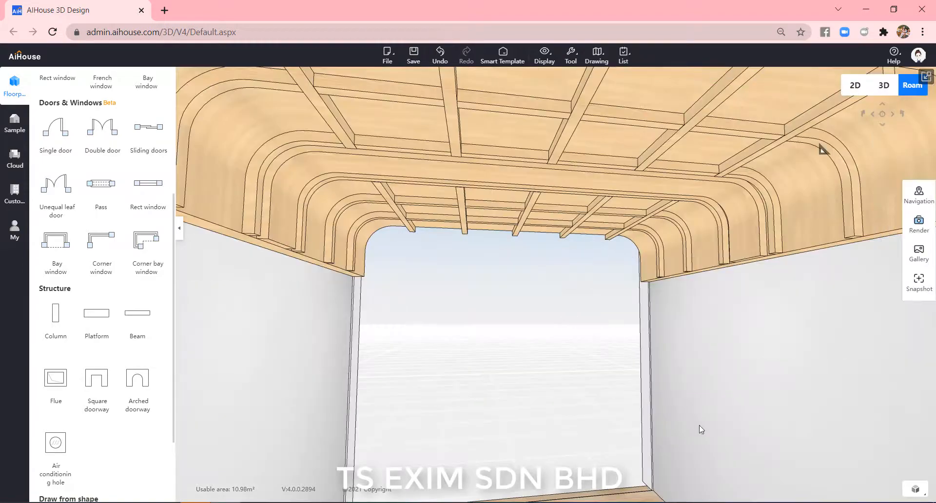
- Check the reference photo in Photos, return to AiHouse, and search the custom kitchen cabinet library for "super"
key(alt+Tab)
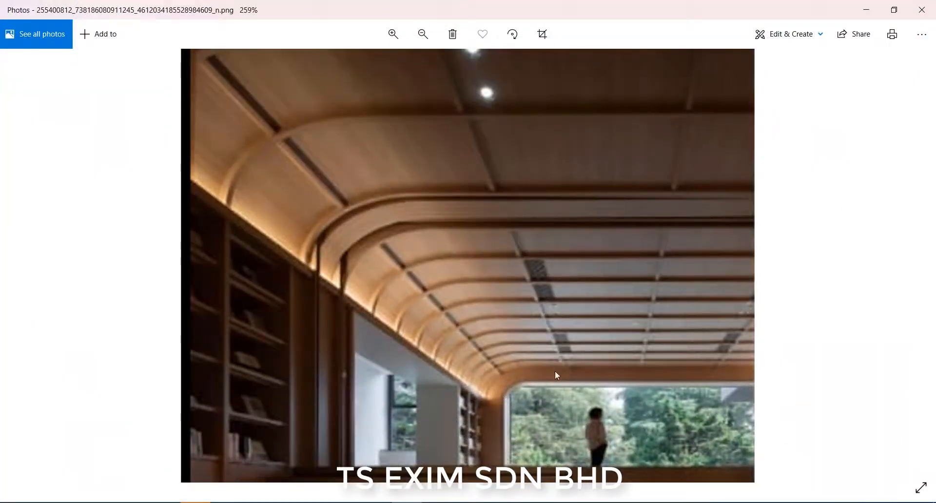
key(alt+Tab)
scroll(608, 376, up, 3)
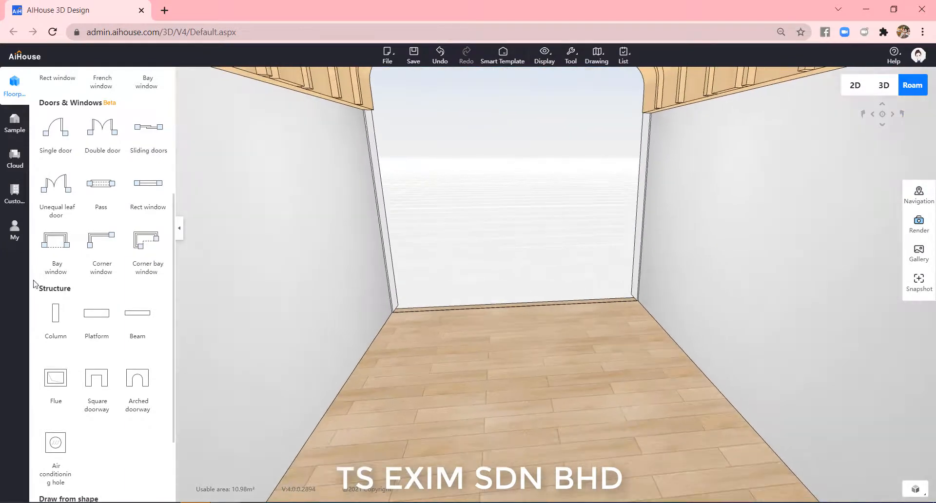
click(15, 192)
click(53, 198)
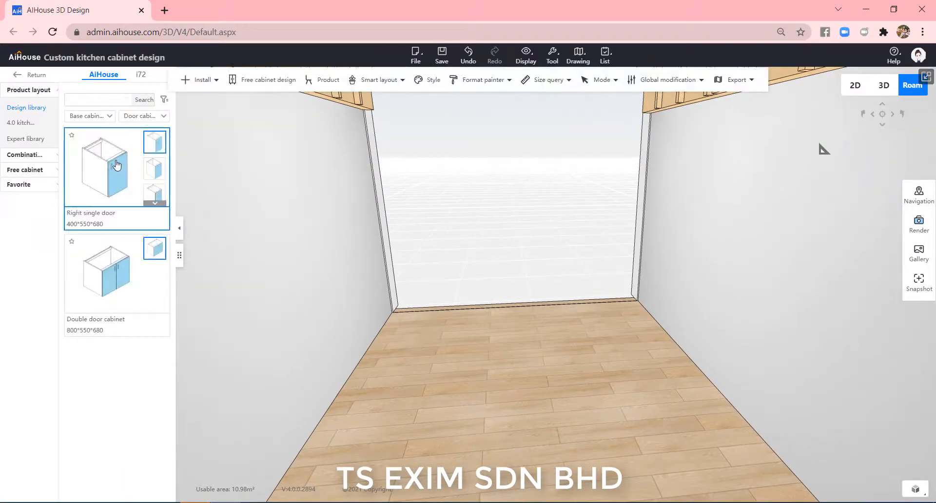
click(93, 101)
text(super)
key(Return)
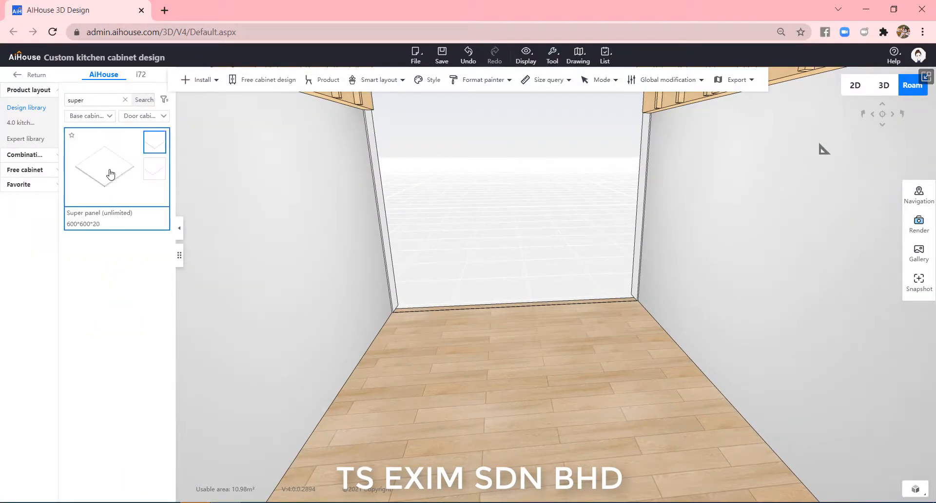
- Place a Super panel (unlimited) with width 3000 and depth 2800 on the floor against the opening
click(106, 168)
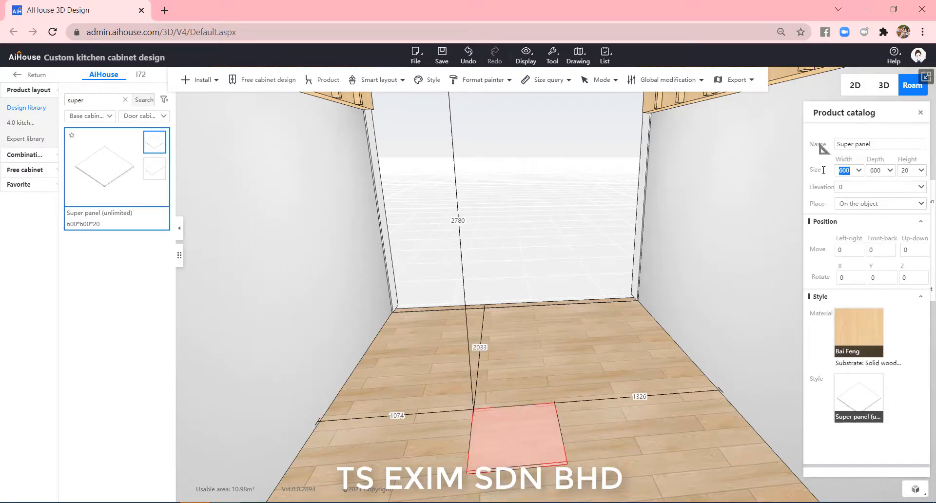
text(3000)
key(Tab)
text(2)
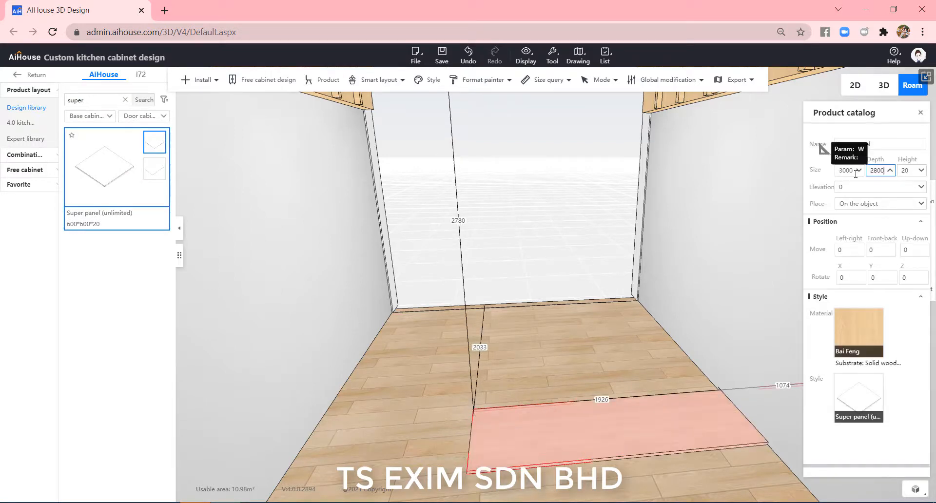
text(800)
key(Return)
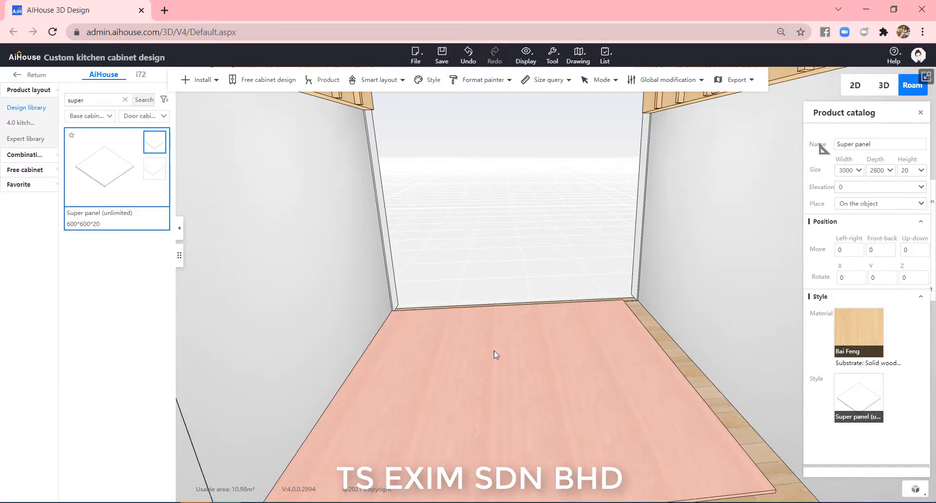
click(579, 304)
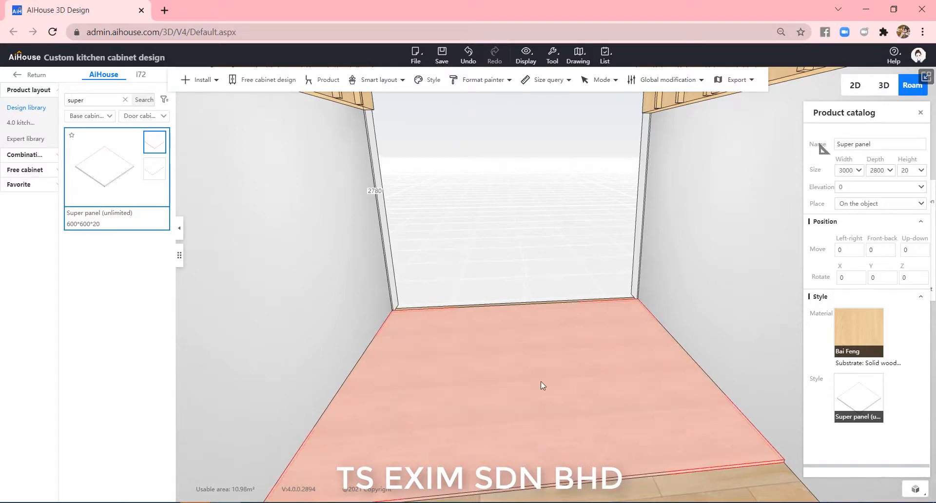
- Finish placing panels and open the new floor panel for vertex editing through board selection mode
right_click(542, 337)
click(462, 245)
key(b)
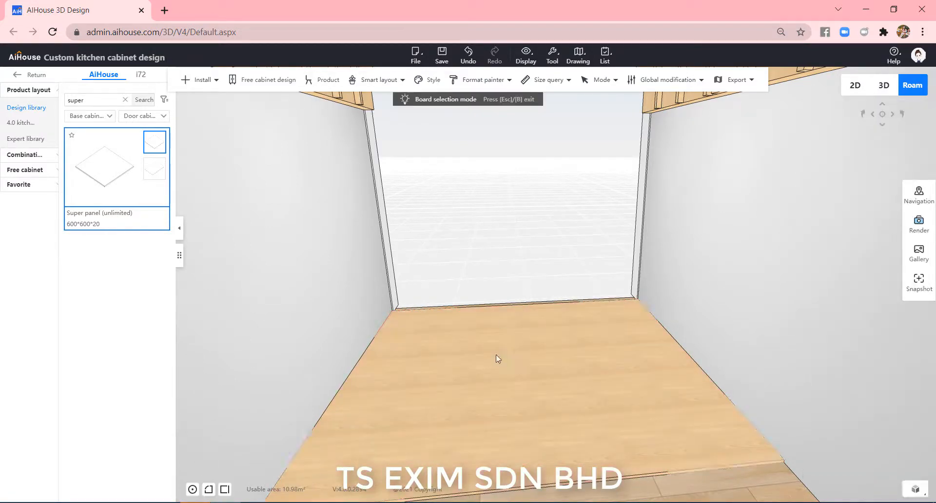
right_click(497, 359)
mouse_move(532, 441)
click(605, 441)
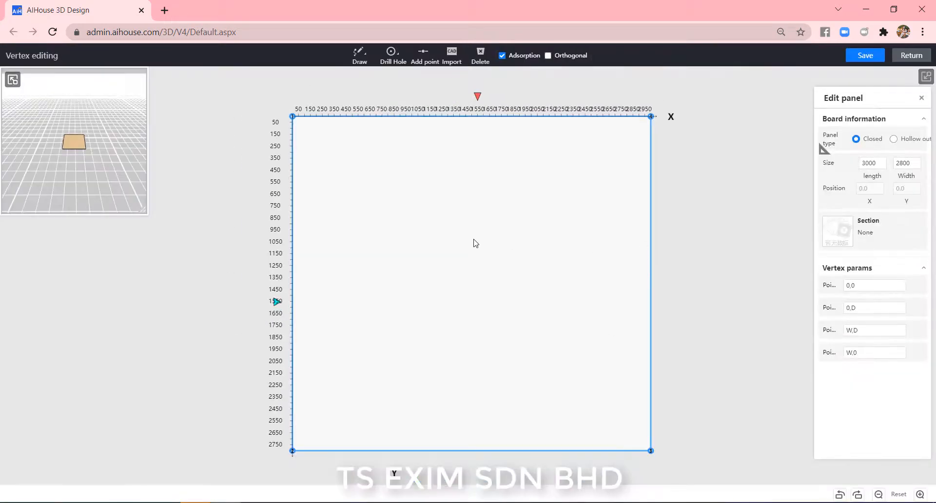
- Replace the panel outline with a U-shaped frame, 3000 by 2800 overall, with two 300 wide legs and a 300 wide crossbar
key(Delete)
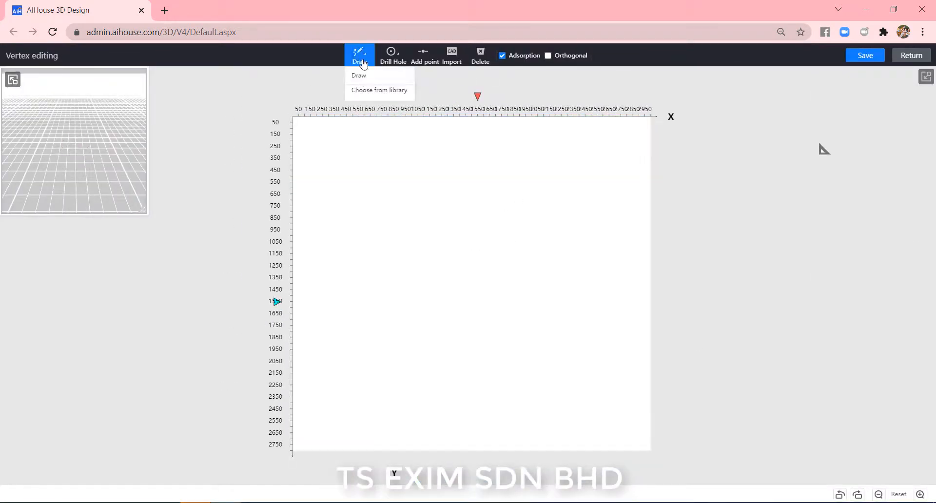
click(359, 76)
click(293, 117)
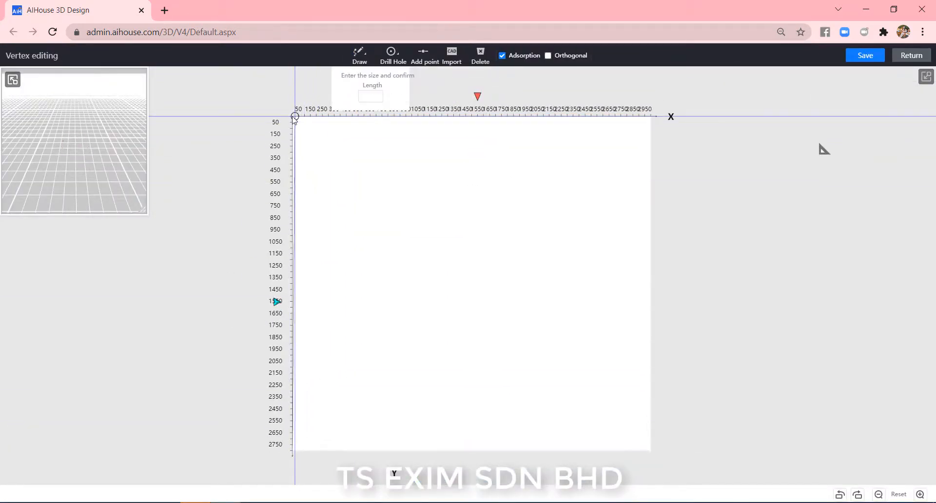
click(642, 117)
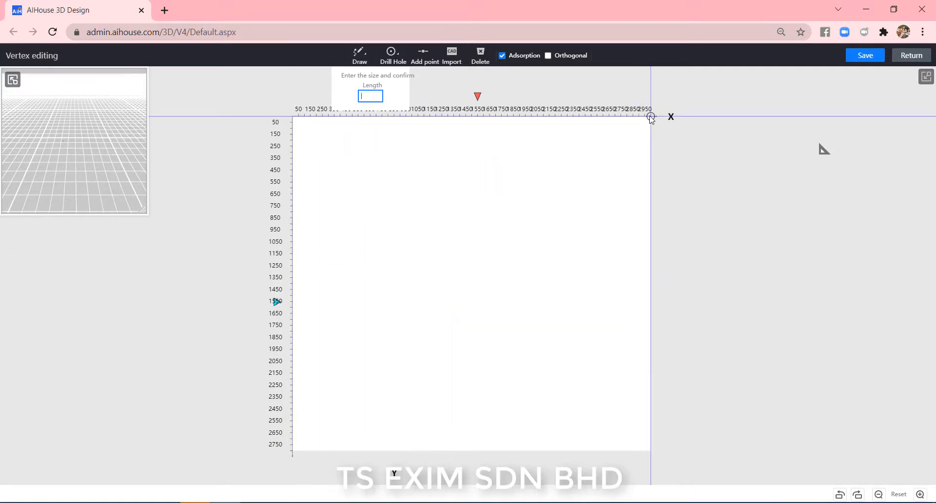
click(650, 451)
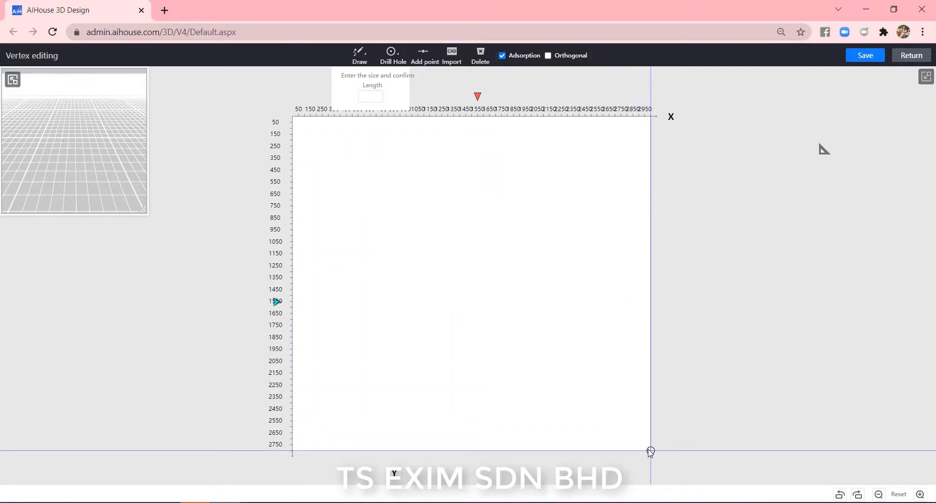
click(615, 452)
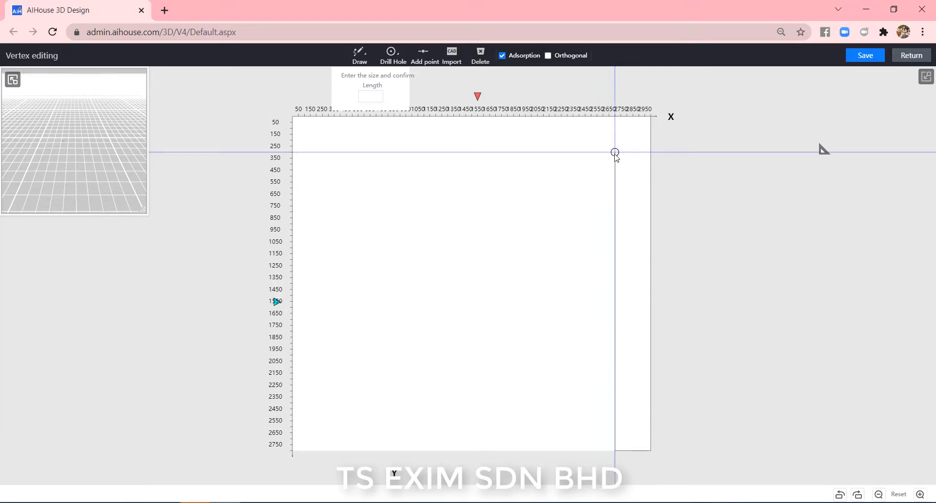
click(614, 152)
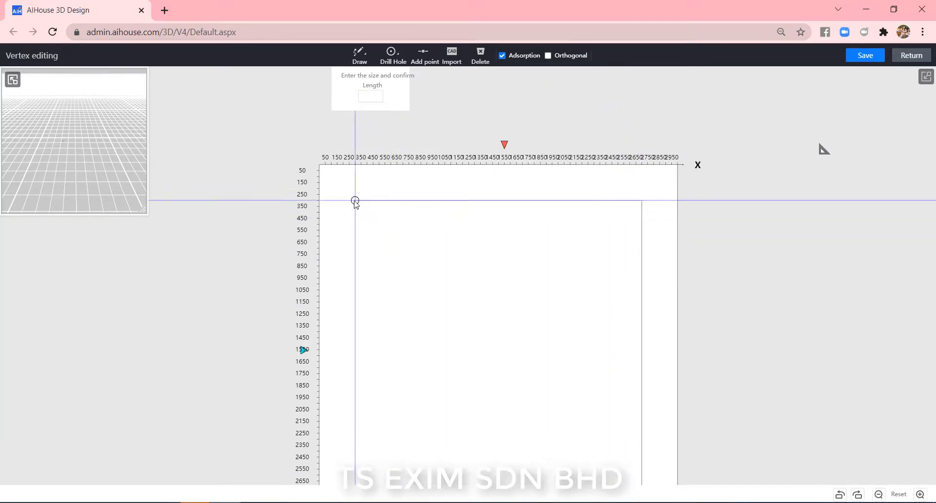
click(355, 206)
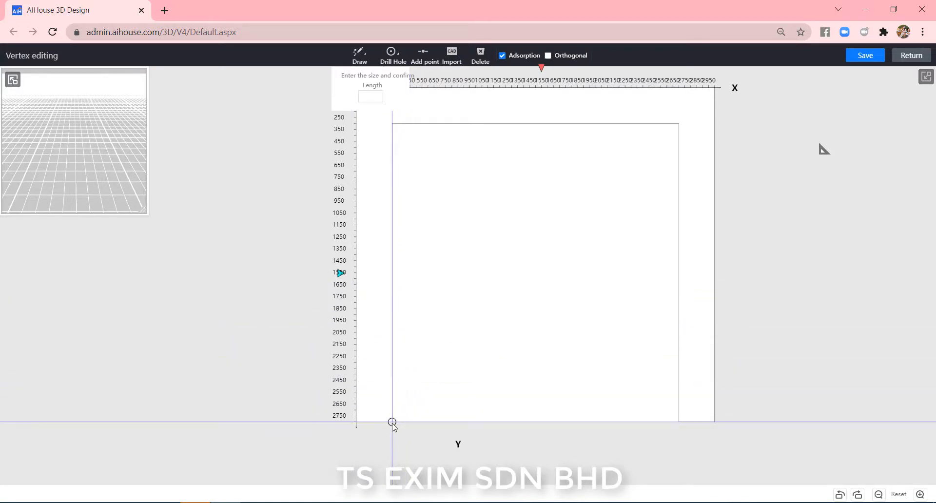
click(356, 422)
scroll(85, 144, up, 5)
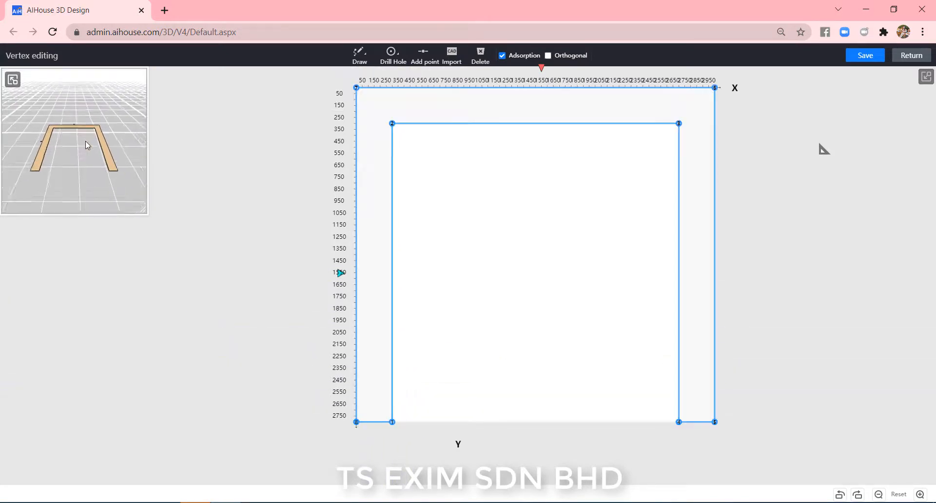
- Round the frame's outer corner at 0,0 with an outer fillet of radius 300 and 15 segments
click(357, 89)
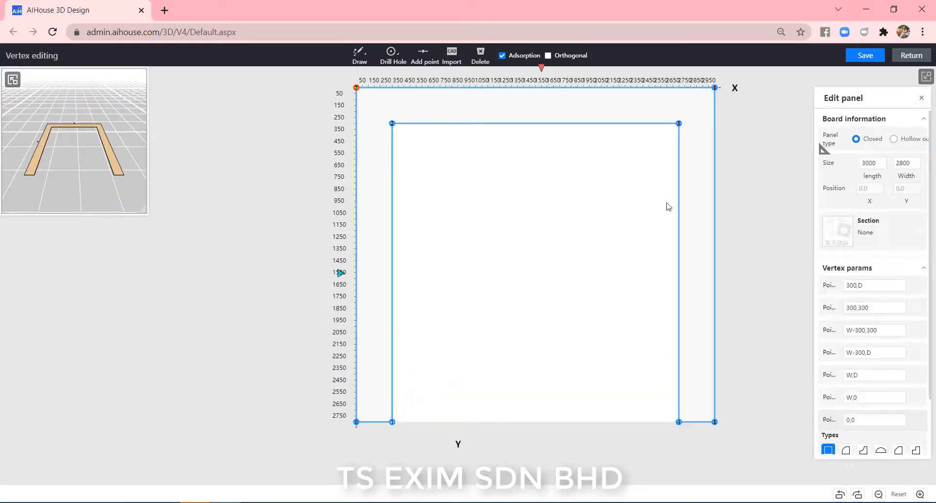
click(846, 451)
scroll(847, 430, down, 2)
double_click(851, 408)
text(30)
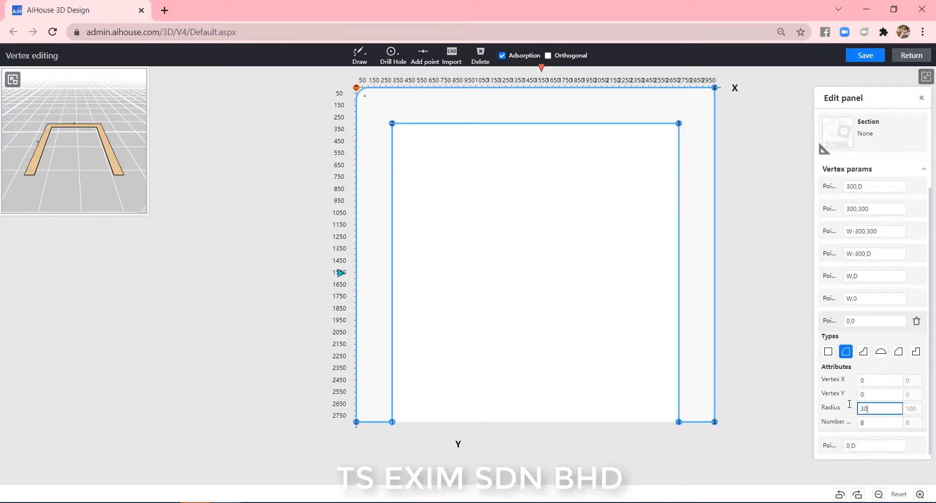
text(0)
double_click(870, 423)
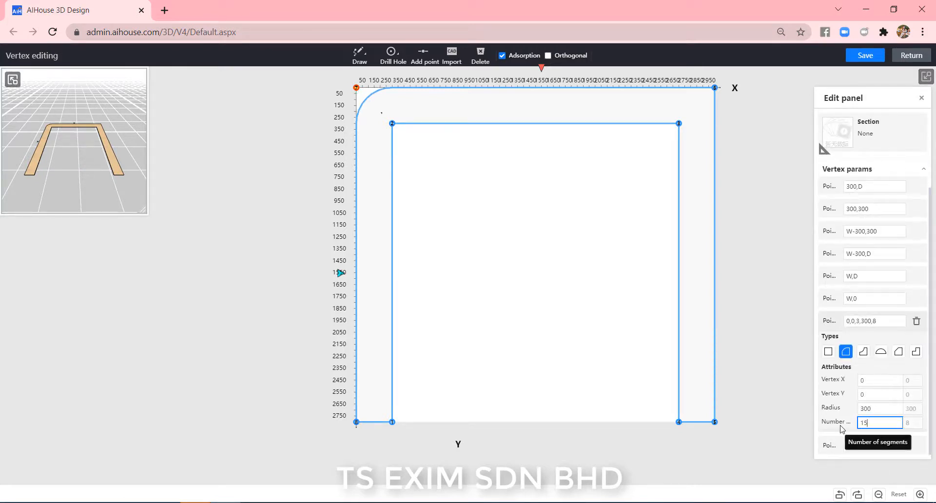
- Round the frame's inner corner at 300,300 with an outer fillet of radius 250 and 15 segments
click(391, 125)
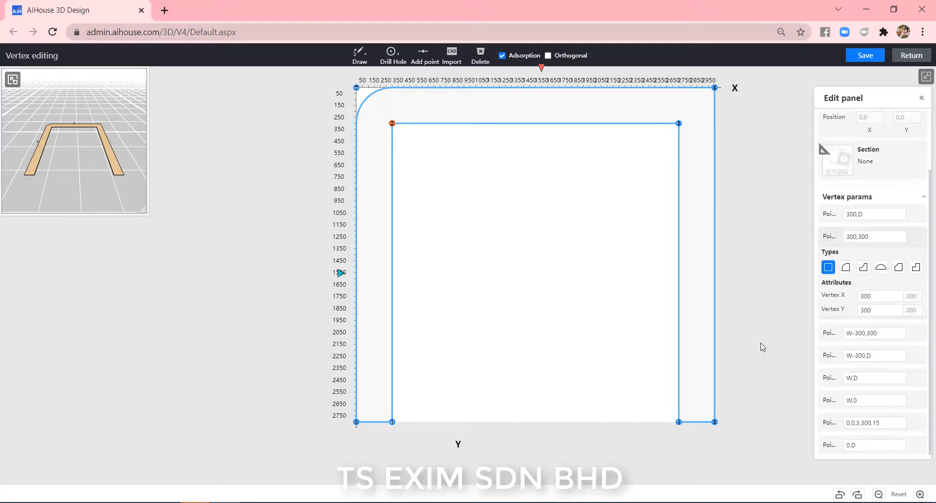
click(846, 268)
double_click(852, 325)
text(300)
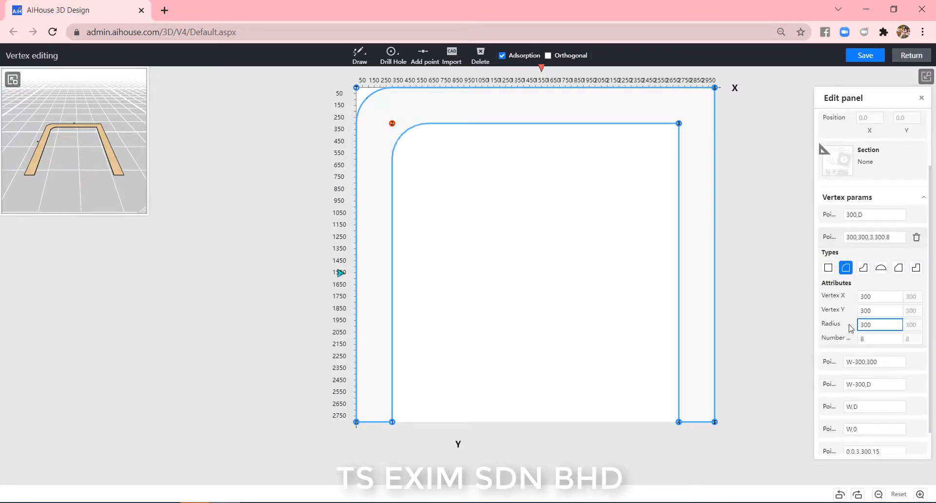
key(Tab)
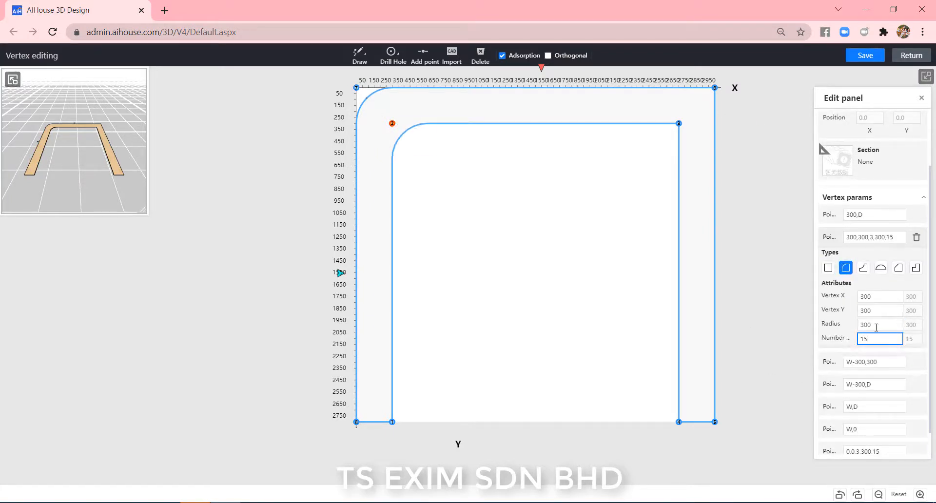
key(shift+Tab)
text(250)
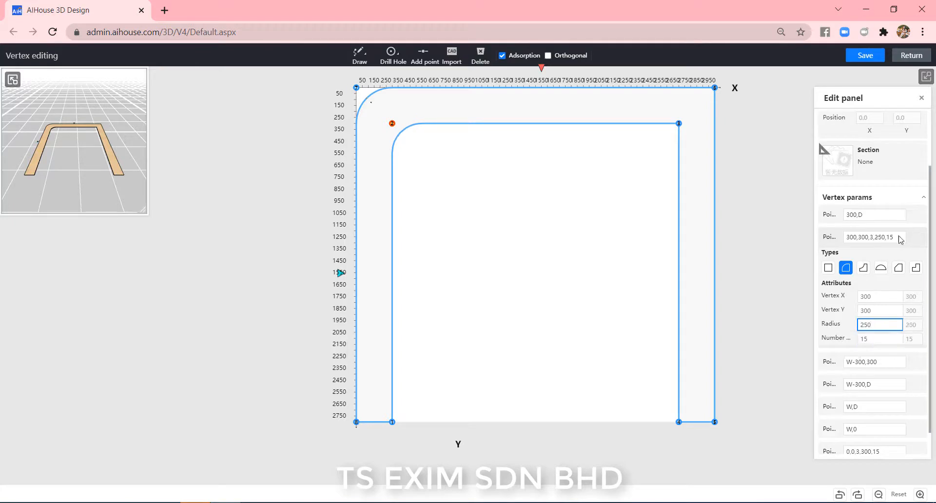
- Round the frame's other outer corner at W,0 with an outer fillet of radius 300 and 15 segments
click(714, 87)
click(847, 359)
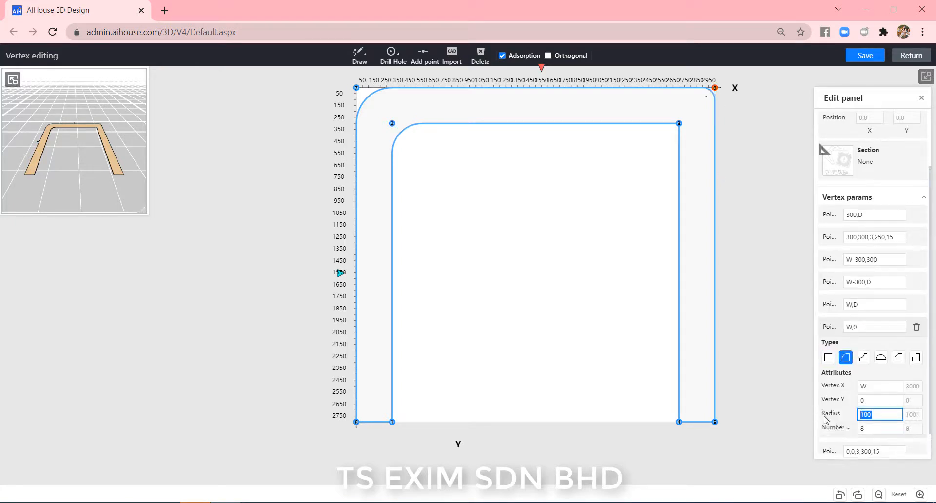
key(Tab)
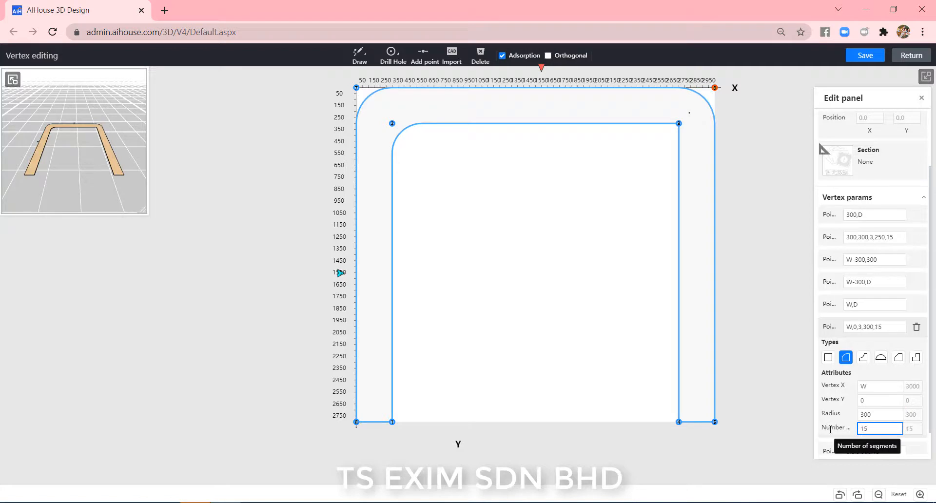
- Round the inner corner at W-300,300 with an outer fillet of radius 250 and 15 segments, then save the panel and leave vertex editing
click(678, 123)
click(846, 291)
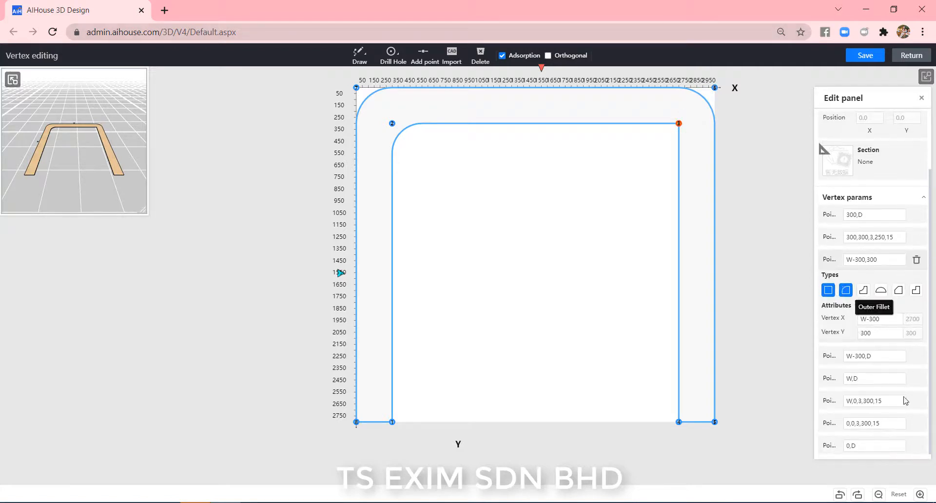
click(849, 347)
text(250)
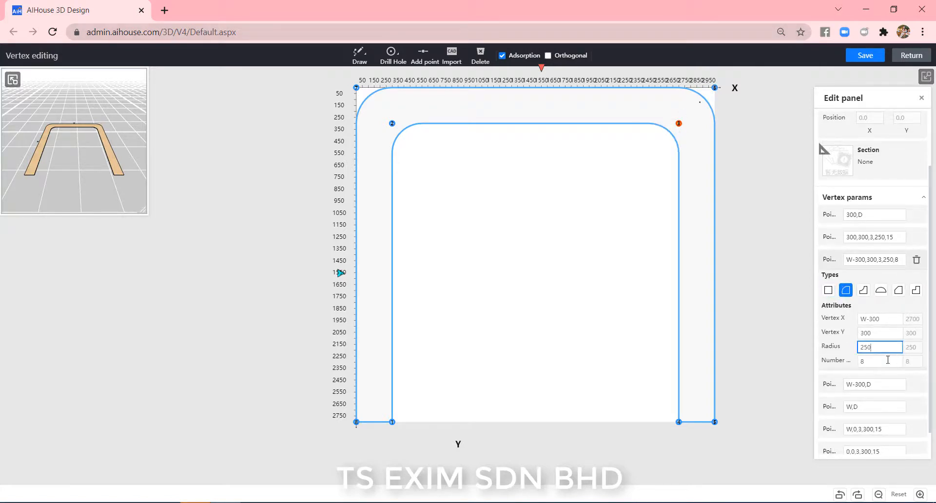
key(Tab)
click(865, 55)
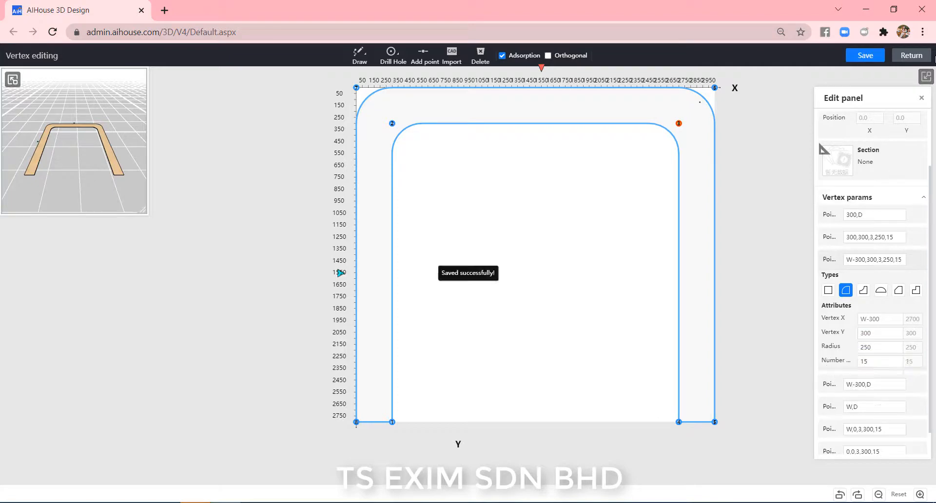
click(911, 55)
- Stand the U-shaped panel upright in the doorway by rotating it 90° about X and setting its elevation to 2800
drag(849, 281, 791, 281)
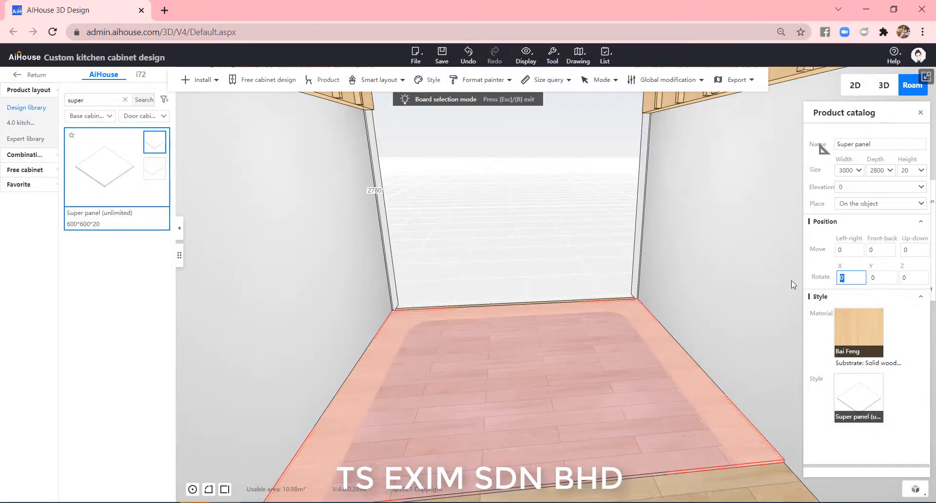
text(90)
key(Return)
text(2800)
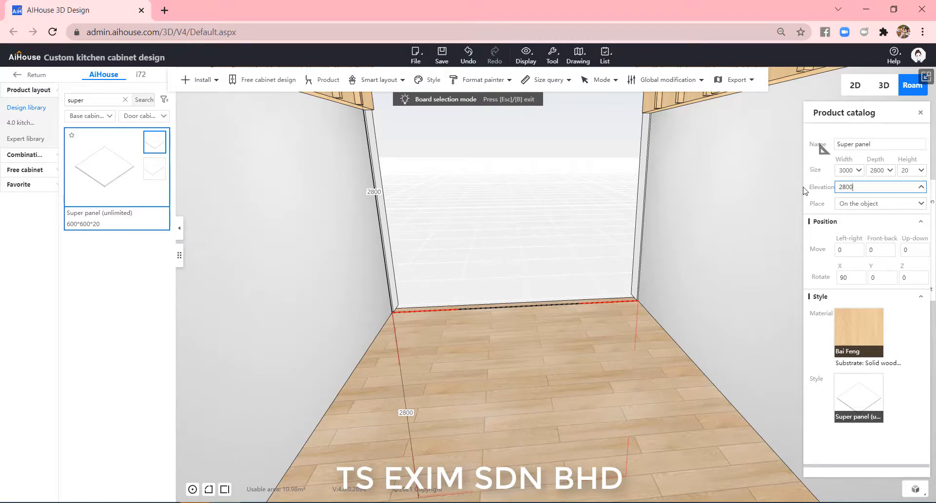
key(Return)
click(710, 338)
drag(710, 338, 763, 405)
scroll(749, 388, up, 3)
scroll(779, 395, up, 3)
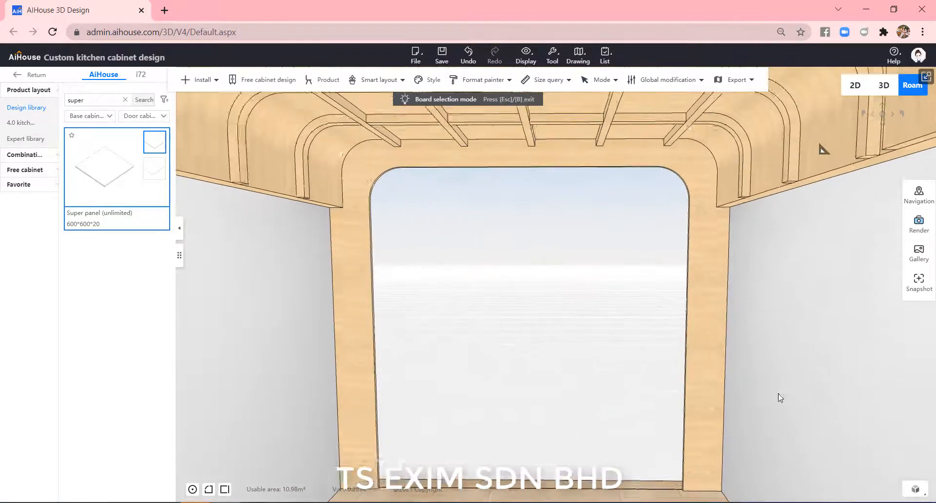
- Examine how the rounded doorway frame meets the curved ceiling from several angles inside the room
drag(478, 396, 460, 368)
scroll(708, 379, down, 2)
drag(709, 378, 682, 385)
scroll(563, 447, down, 3)
drag(562, 446, 641, 379)
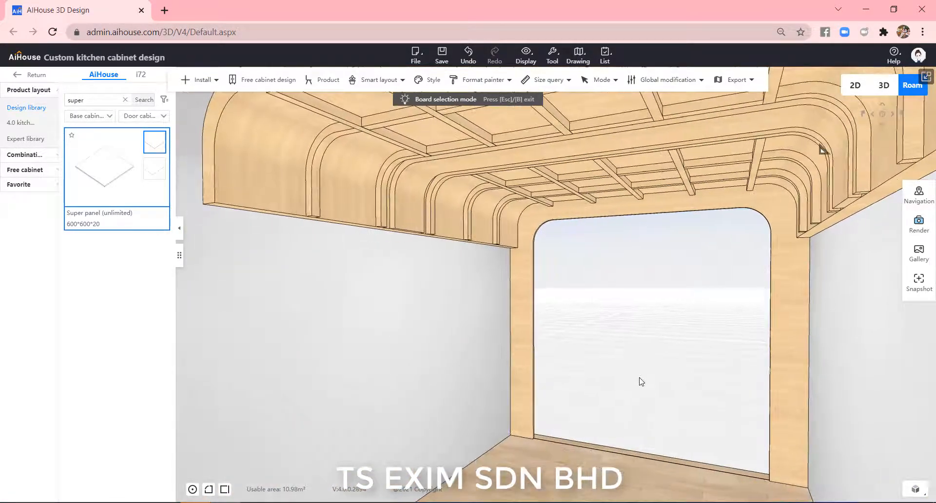
scroll(645, 361, up, 2)
scroll(648, 358, up, 3)
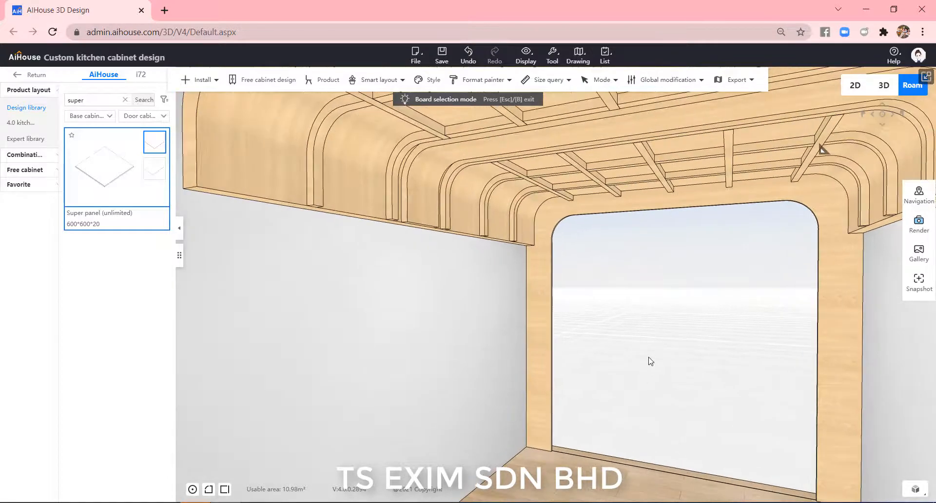
mouse_move(407, 502)
click(406, 451)
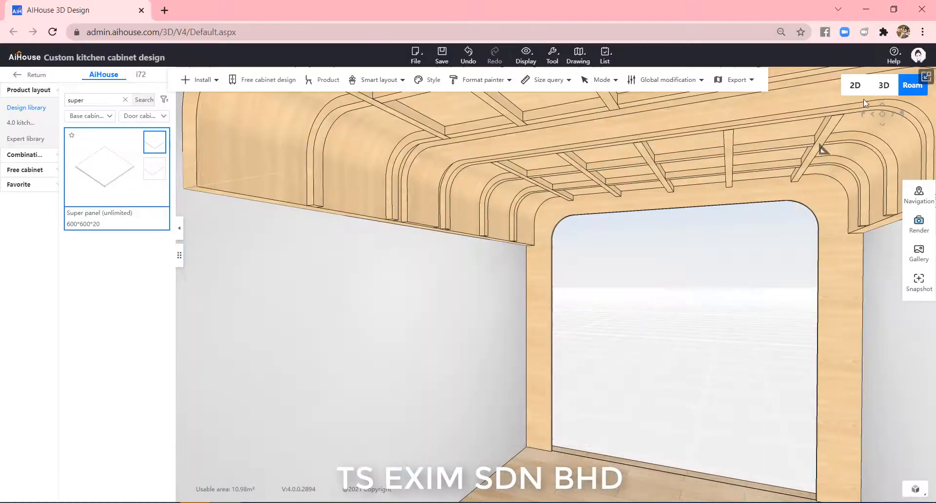
- Move the room's side wall outward in the floor plan to widen the room to 5120, then return to the roaming view
click(855, 85)
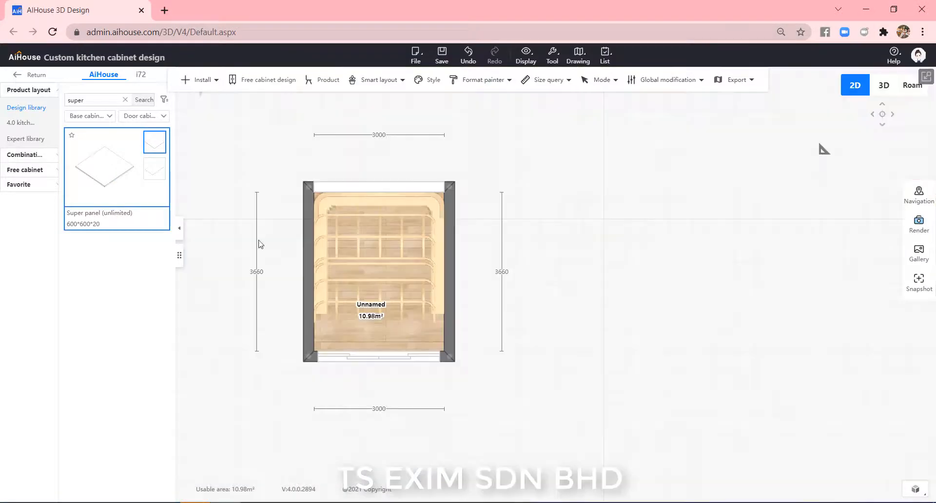
drag(306, 250, 217, 250)
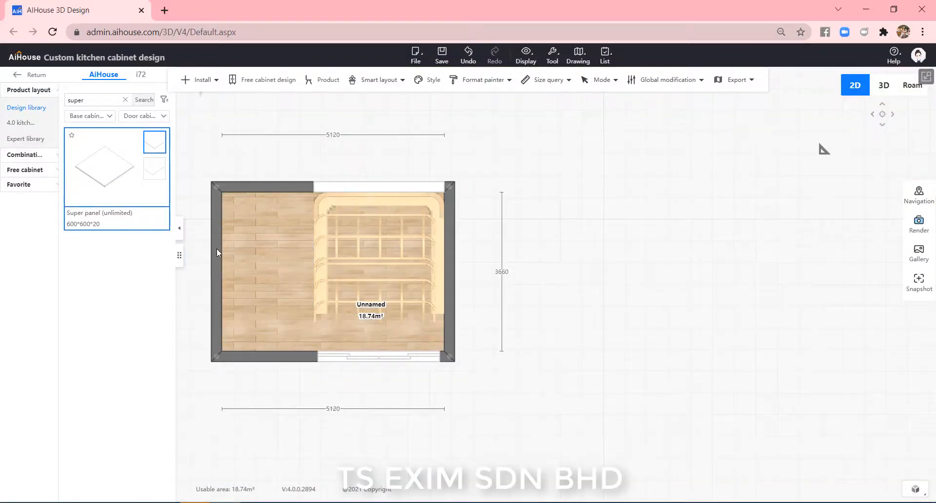
click(903, 93)
- Switch to system cabinet design and place a Universal cabinet on the floor below the edge of the curved ceiling
click(35, 76)
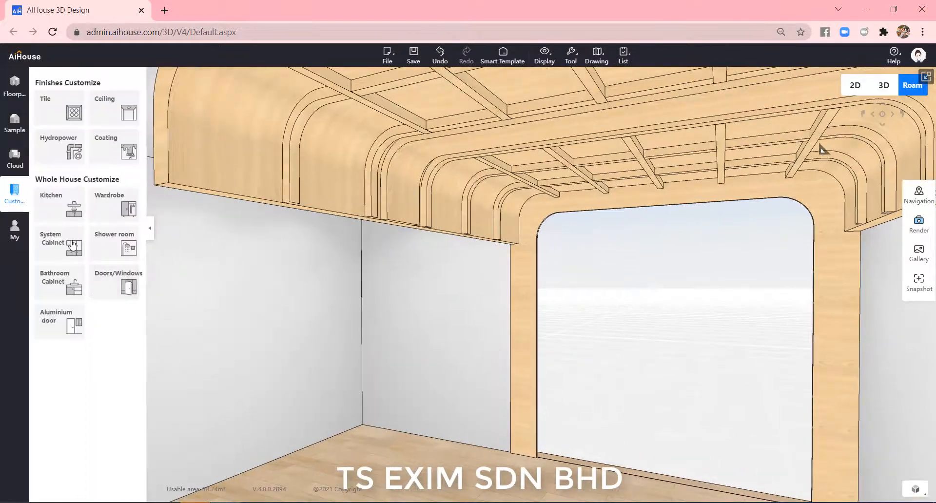
click(59, 258)
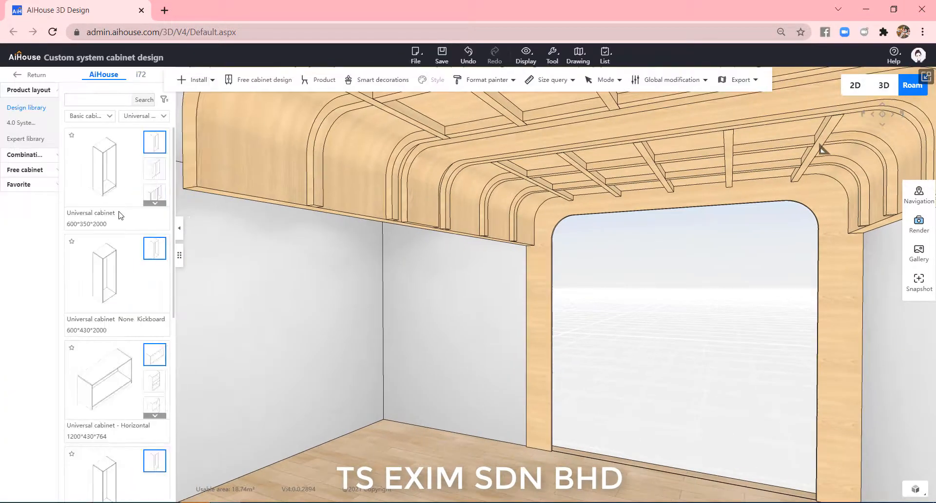
click(457, 382)
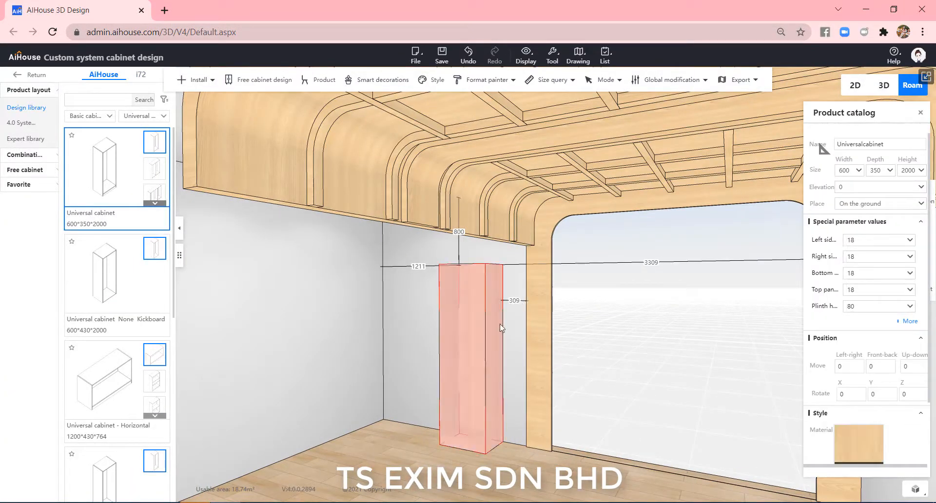
drag(452, 433, 449, 455)
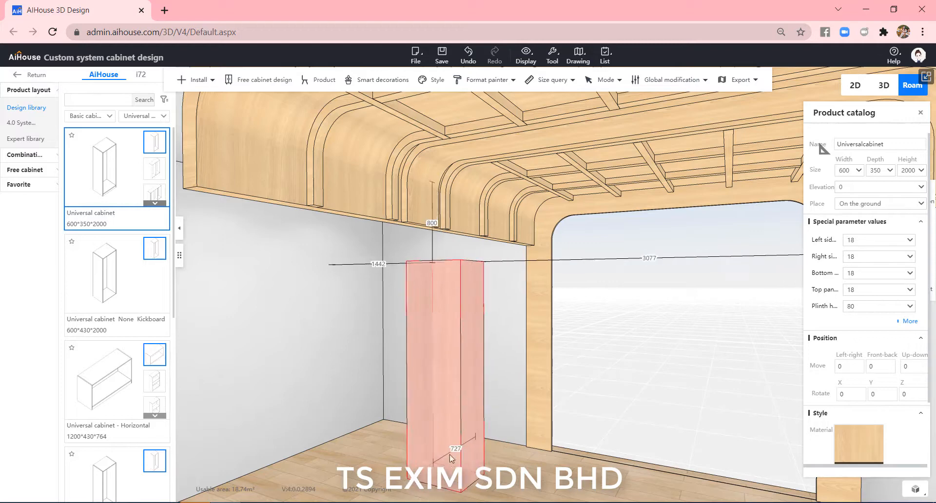
- Rotate the cabinet 90° about Z and line it up under the lower edge of the curved ceiling
click(420, 387)
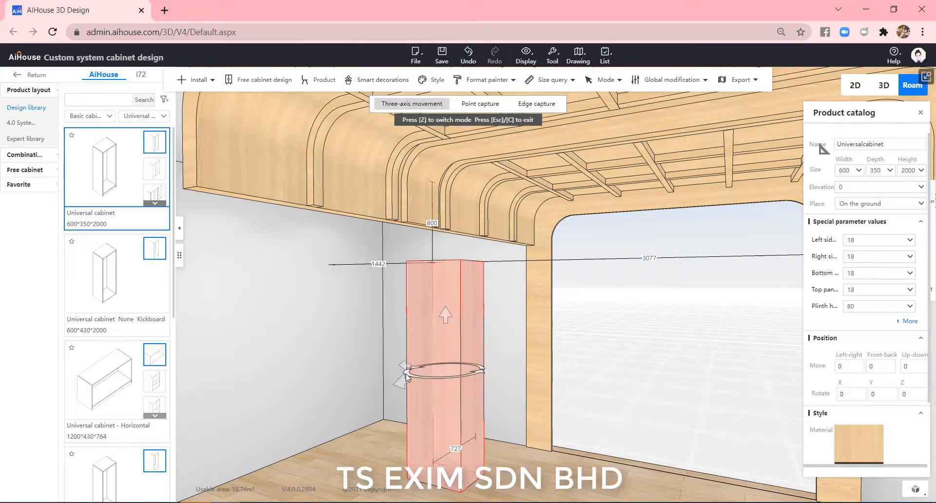
drag(408, 377, 451, 378)
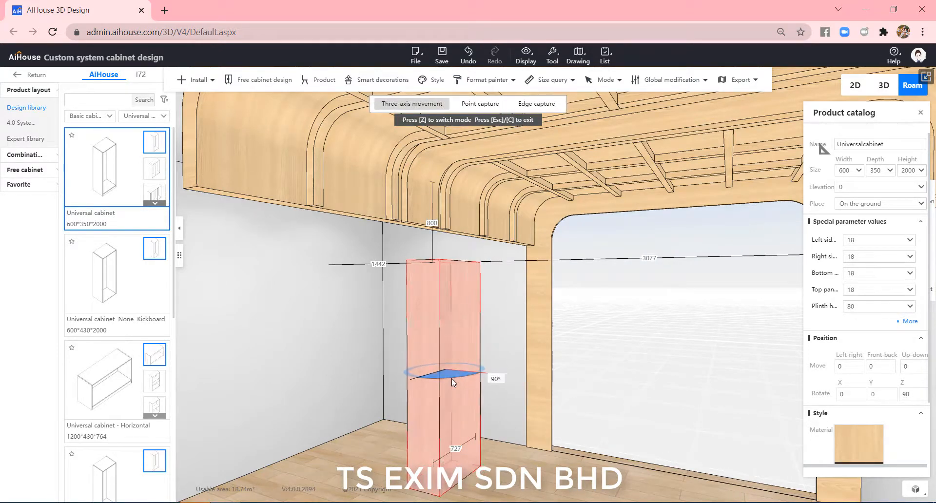
click(516, 446)
click(457, 331)
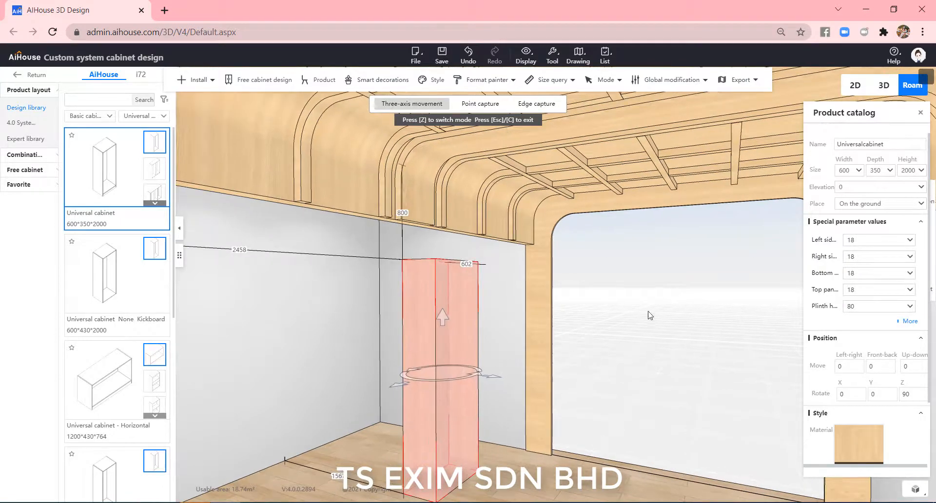
- Set the cabinet's height to 2400 and its depth to 600
click(913, 171)
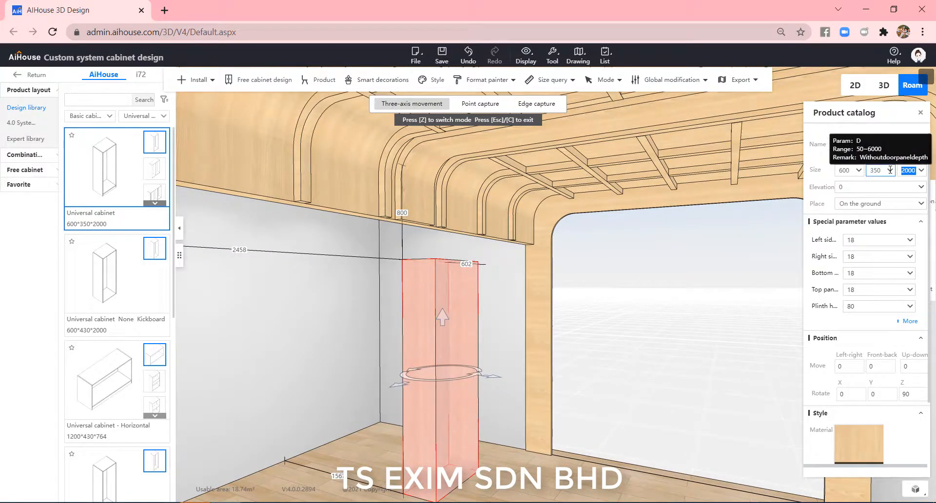
text(2400)
key(Return)
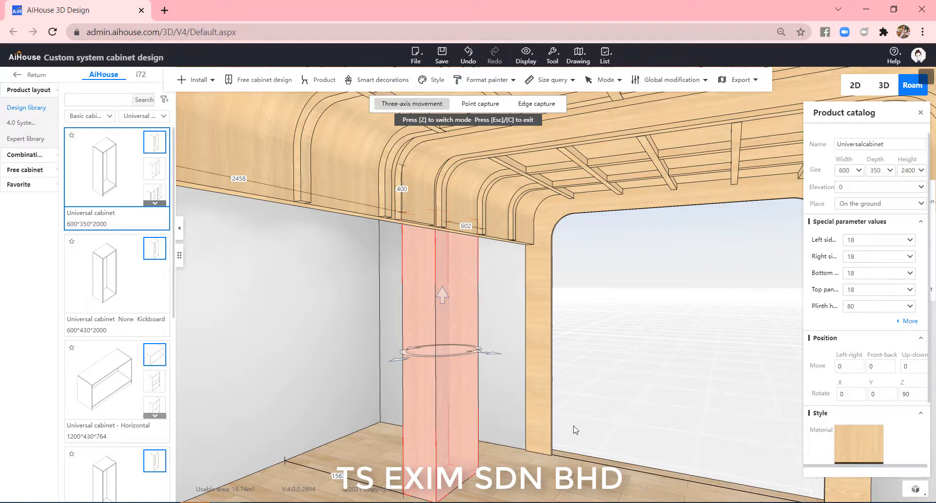
key(a)
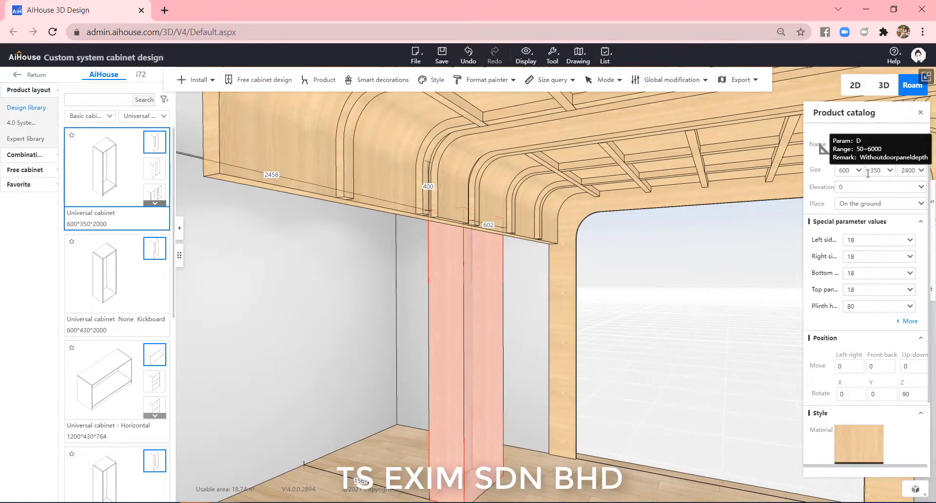
drag(882, 172, 859, 174)
text(600)
key(Return)
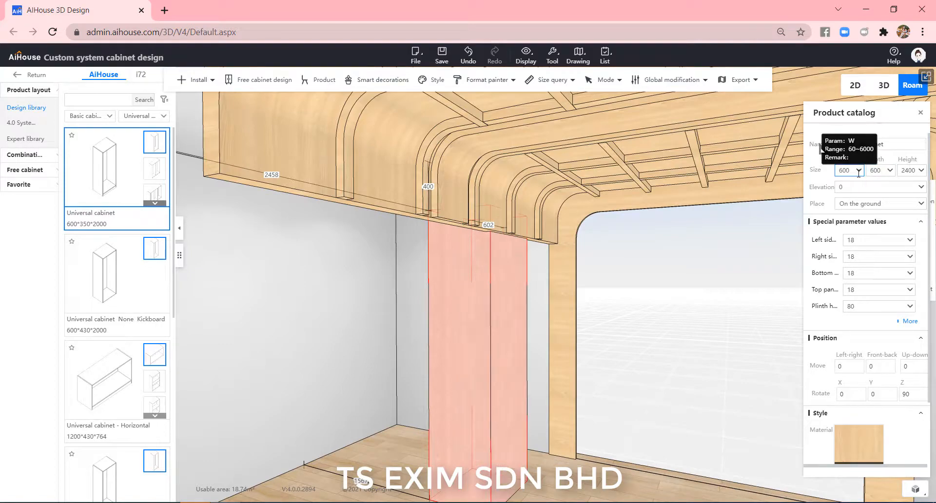
- Reduce the cabinet's height to 2200 so that it fits under the ceiling edge
click(627, 351)
drag(627, 351, 652, 389)
key(a)
click(526, 352)
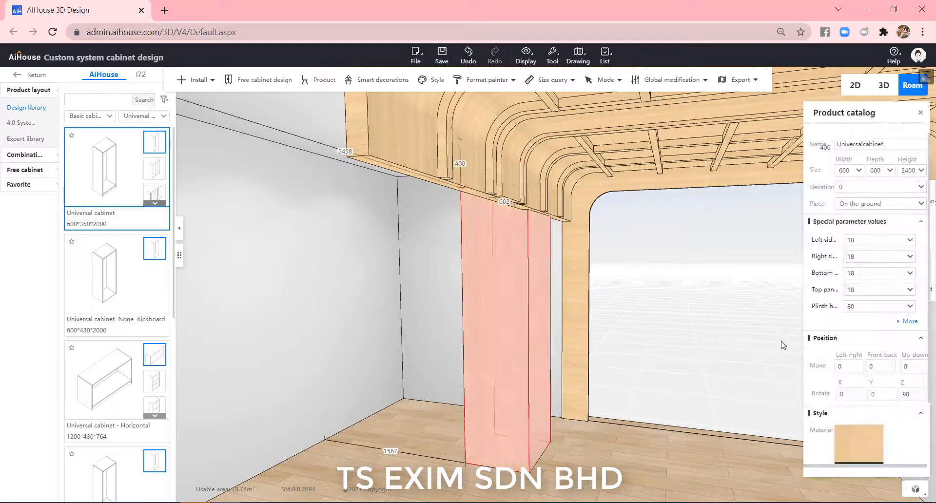
text(2)
key(Return)
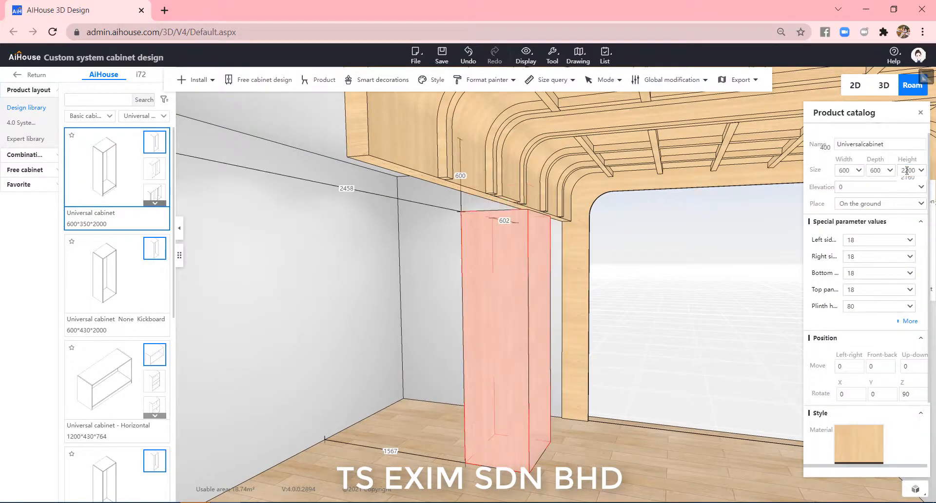
click(584, 400)
key(w)
key(d)
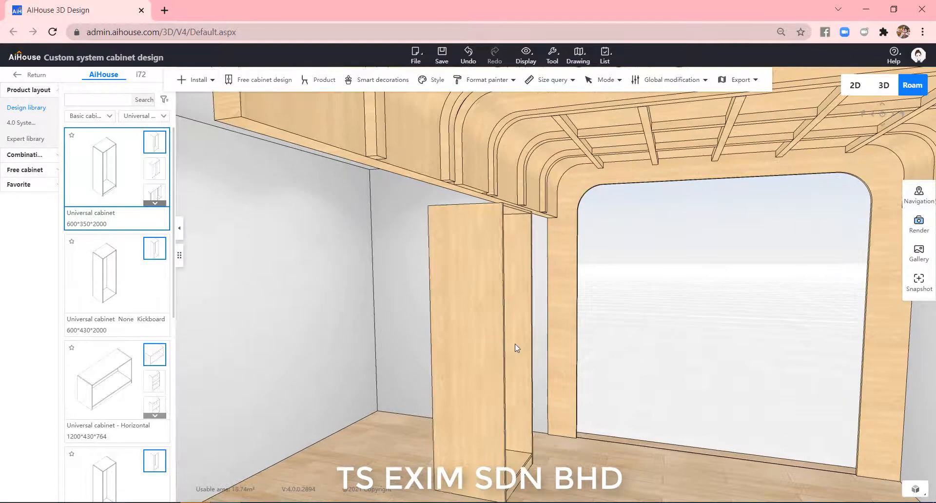
- Set the cabinet's floor distance from the relocated side wall to 1600
click(513, 343)
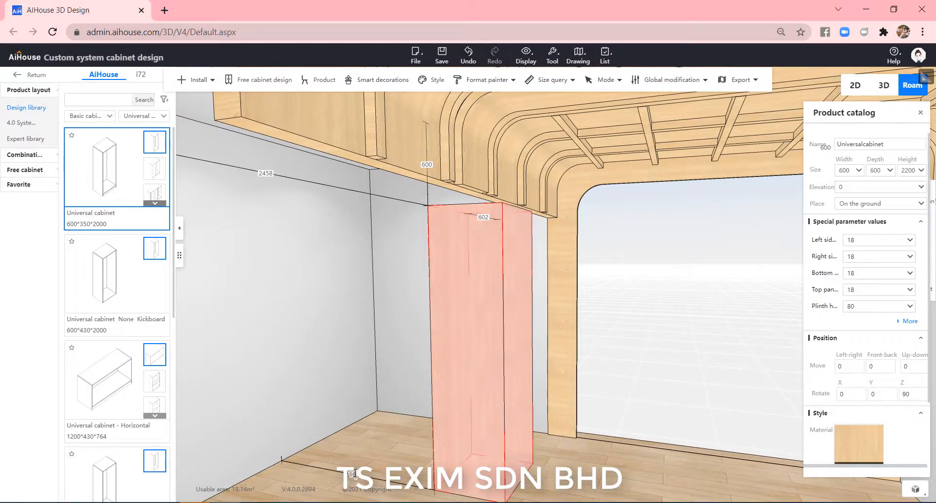
text(0)
key(Return)
click(589, 458)
drag(589, 457, 553, 441)
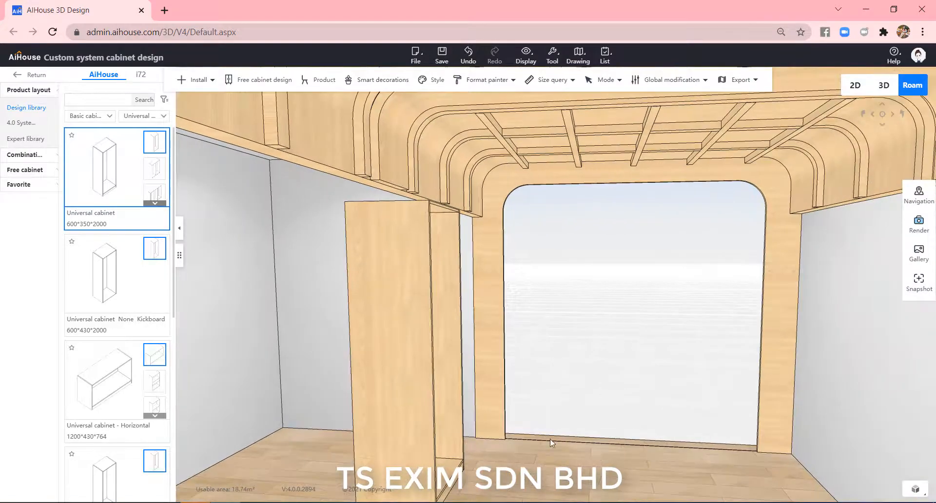
key(w)
drag(596, 479, 465, 457)
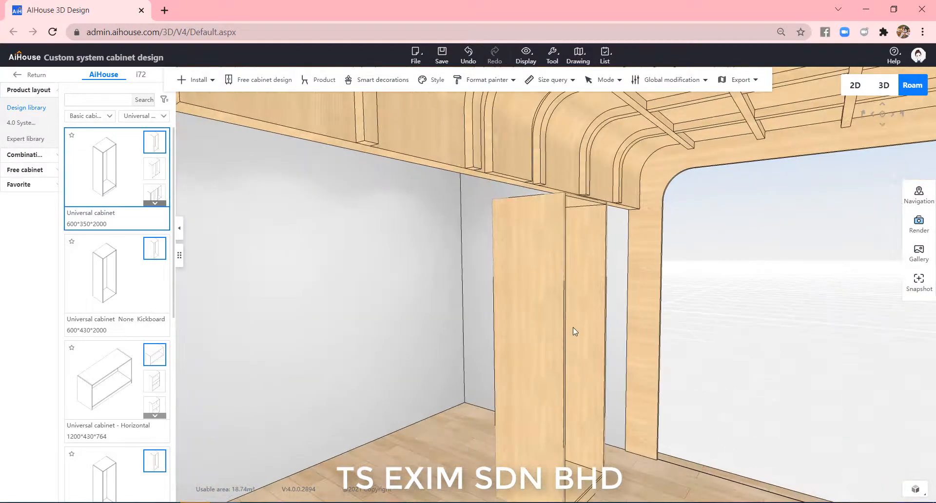
- Widen the cabinet to 2000 and shift it by -1000 in the left-right direction
click(573, 328)
drag(851, 172, 833, 172)
text(2000)
key(Return)
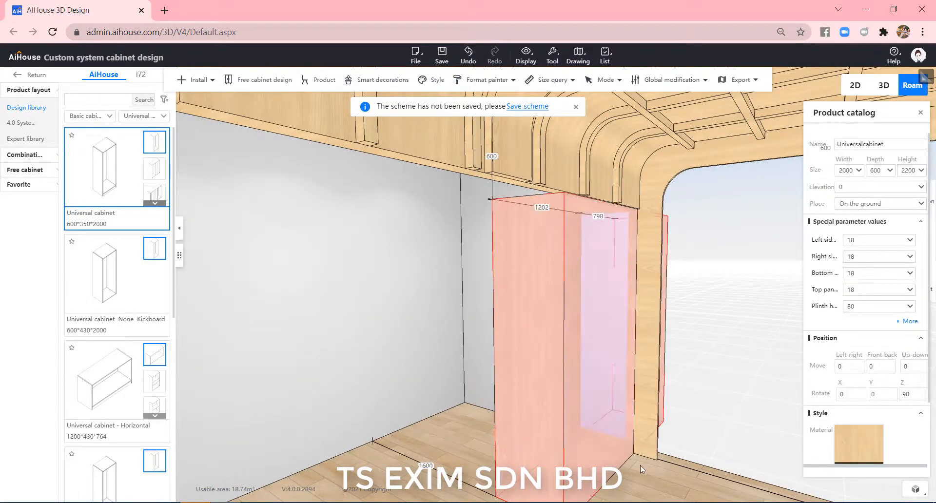
click(831, 366)
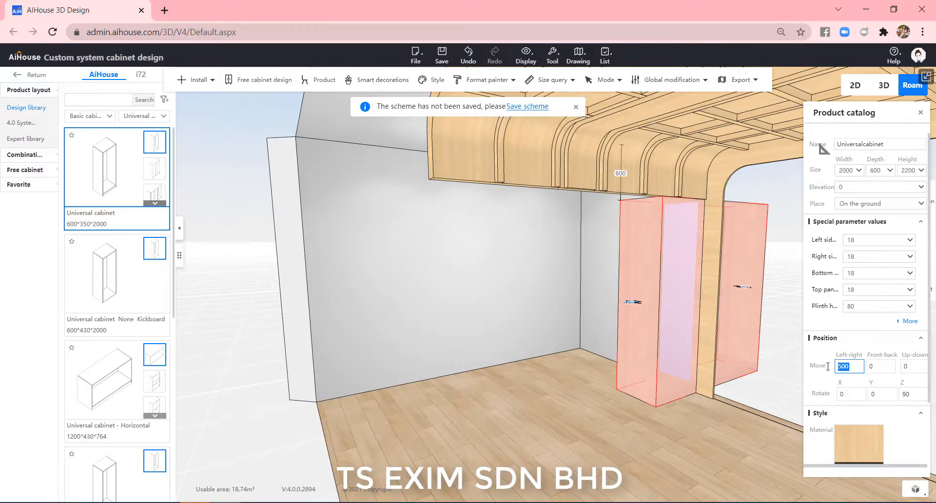
text(-1000)
key(Return)
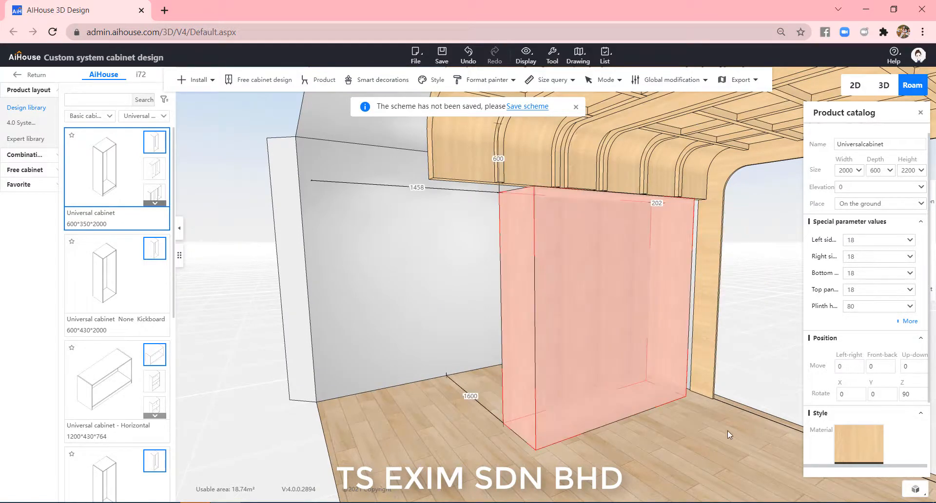
- Set the cabinet's plinth height to 0
click(727, 431)
scroll(714, 424, up, 1)
click(648, 395)
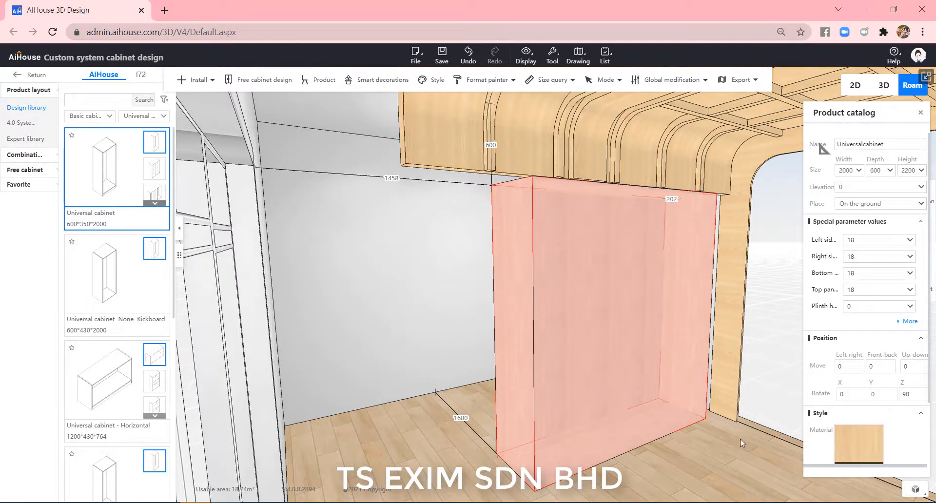
click(728, 447)
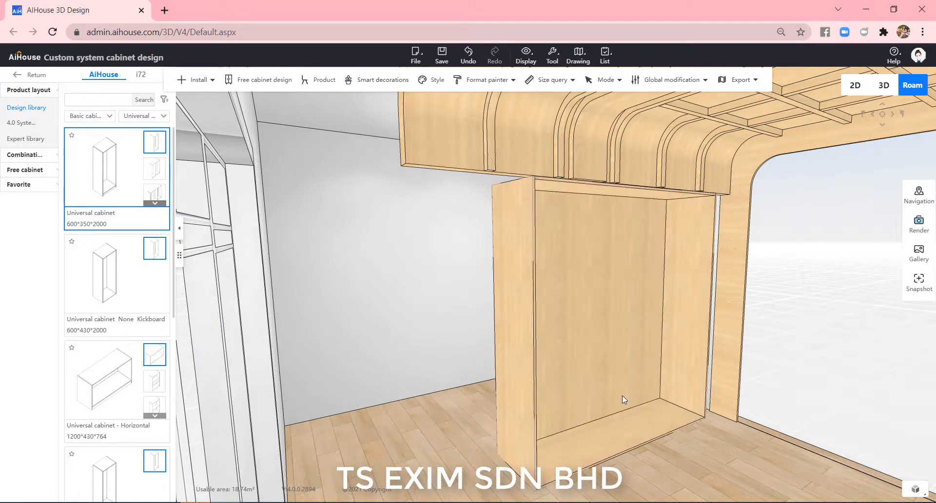
- Delete the cabinet's back panel and back brace, then leave board selection mode
double_click(624, 356)
key(Delete)
click(598, 310)
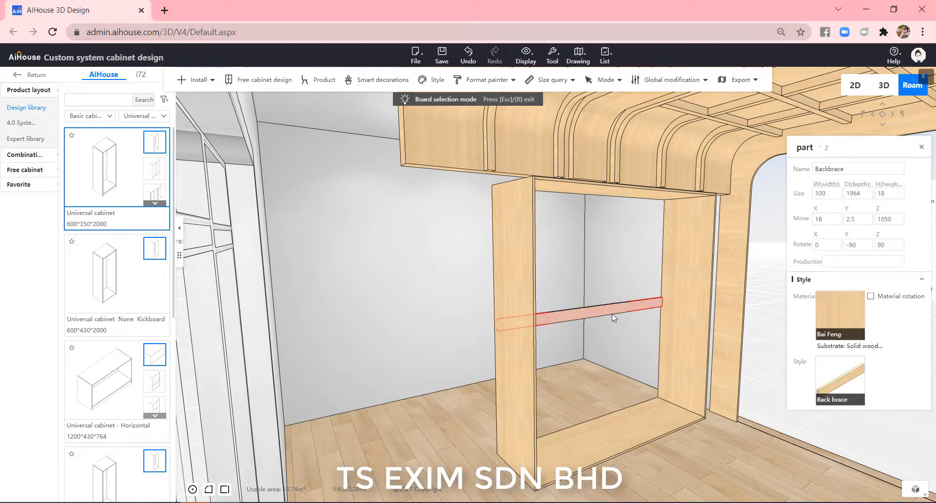
key(Delete)
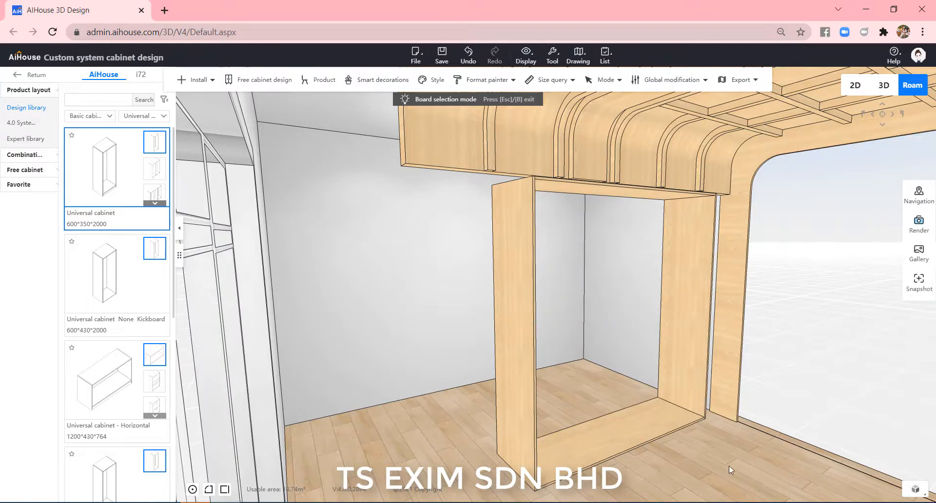
right_click(578, 446)
key(Escape)
- Set the open cabinet's width to 1200
click(524, 386)
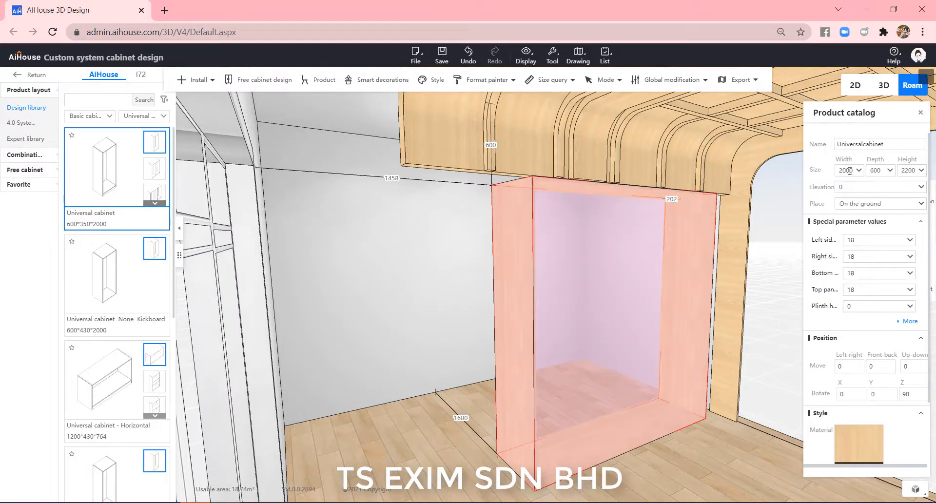
drag(853, 171, 823, 171)
text(1200)
key(Return)
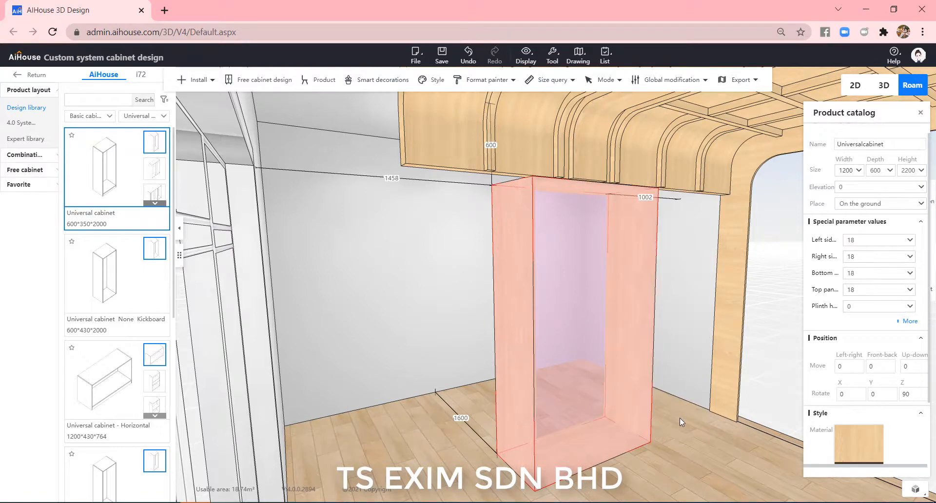
mouse_move(679, 418)
mouse_down()
mouse_move(730, 434)
mouse_move(680, 446)
mouse_move(694, 455)
mouse_move(738, 455)
mouse_move(682, 429)
mouse_up()
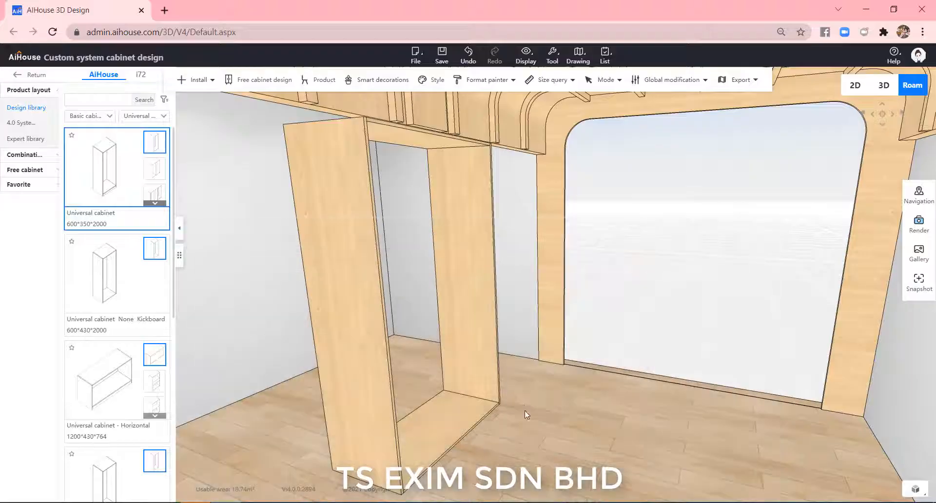
drag(524, 410, 665, 424)
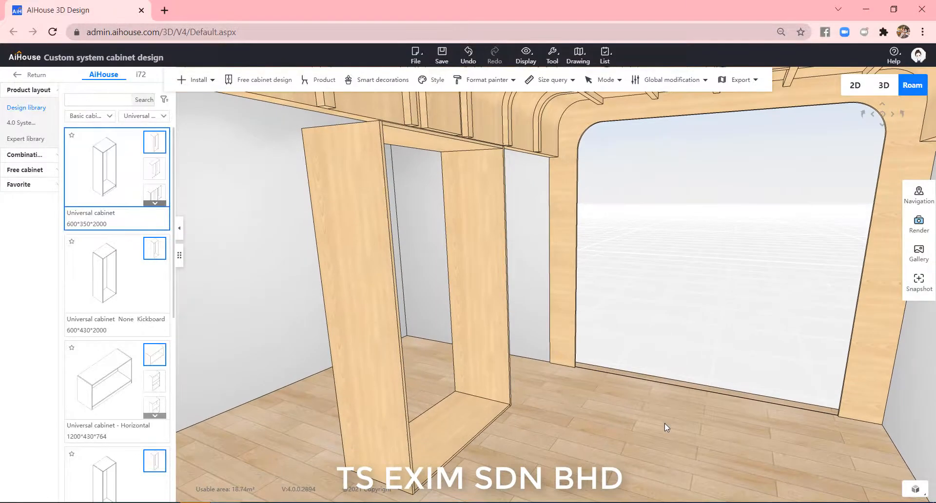